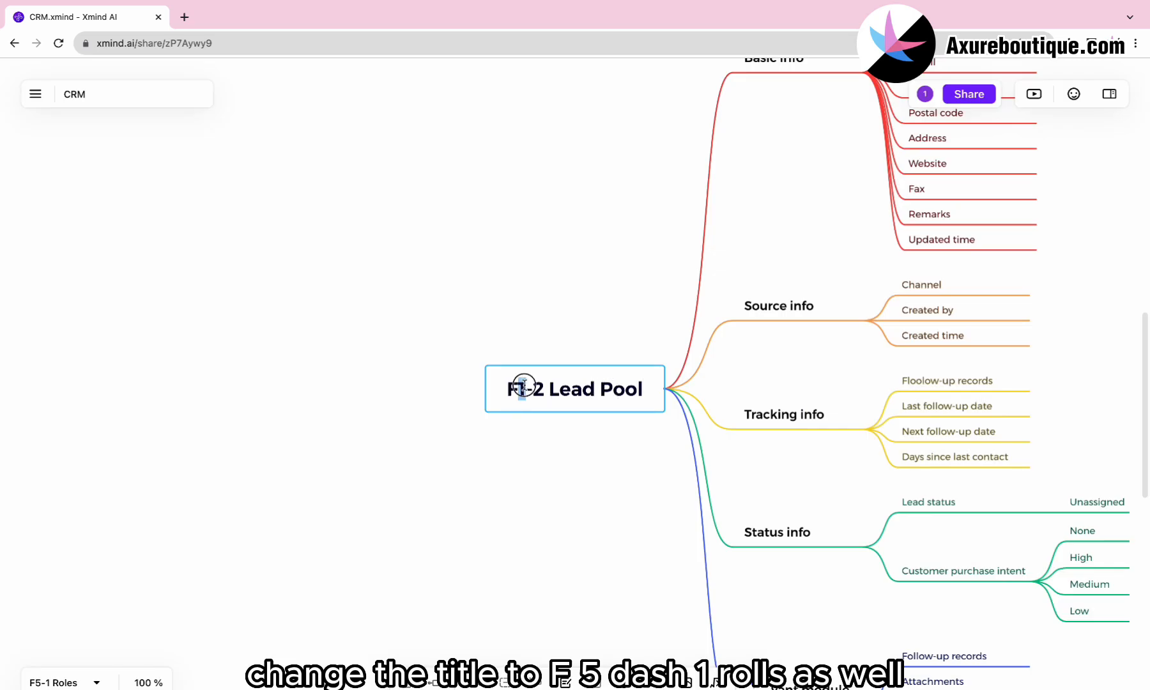
- Rename the mind map's central topic to F5-1 Roles
text(5-1 )
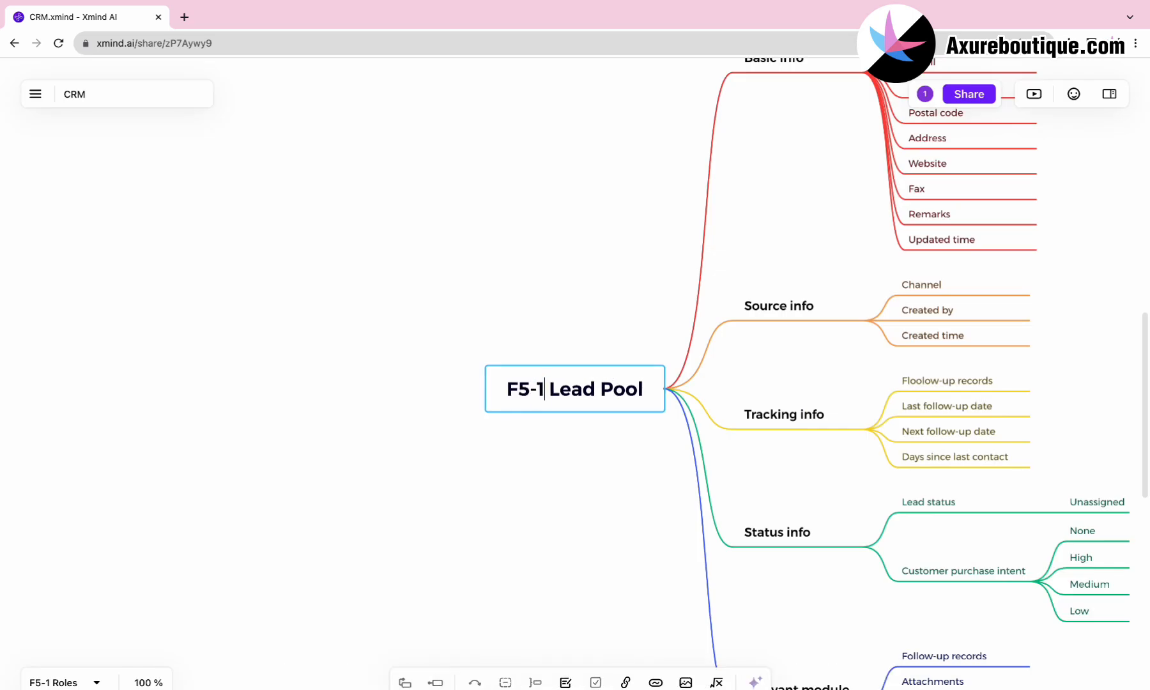
text(Roles)
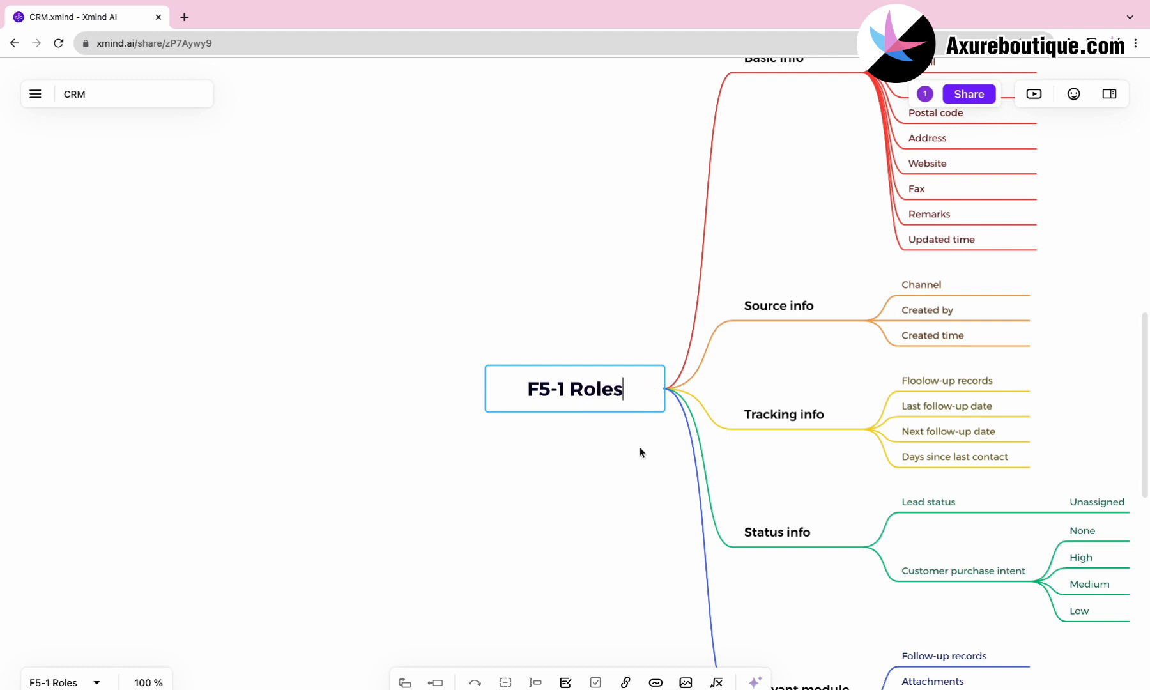
key(Return)
- Replace all subtopics of Basic info with two subtopics, Role name and Discription
scroll(639, 447, left, 5)
scroll(639, 447, up, 3)
click(563, 216)
click(583, 226)
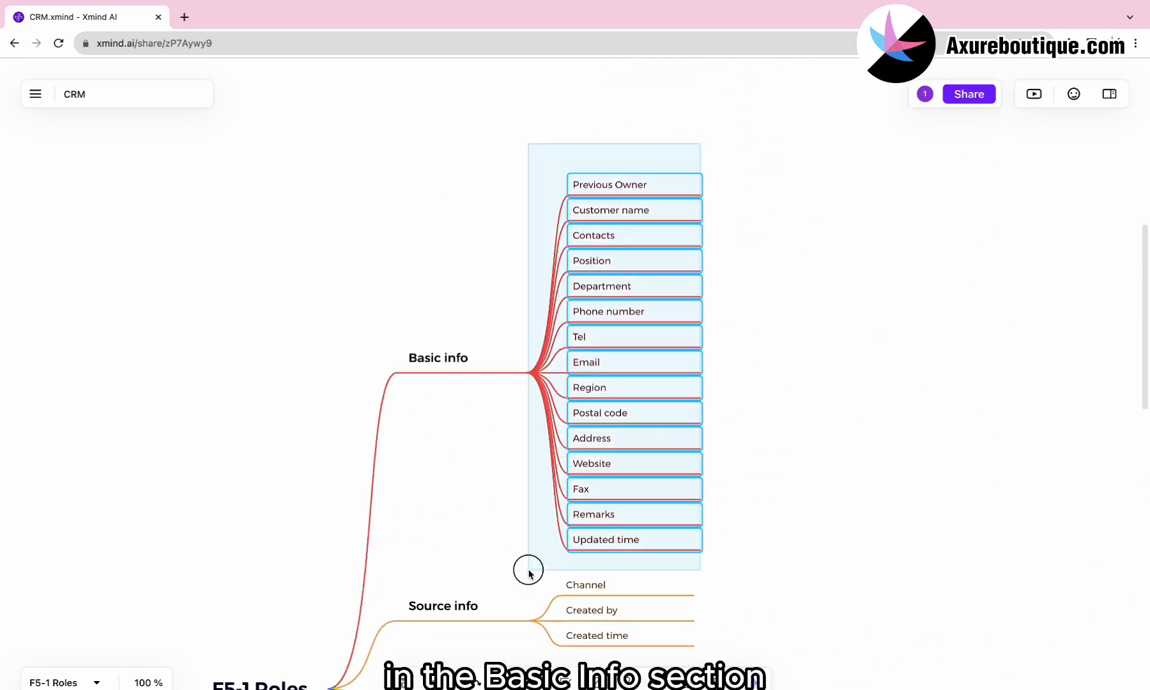
scroll(563, 502, down, 5)
key(Tab)
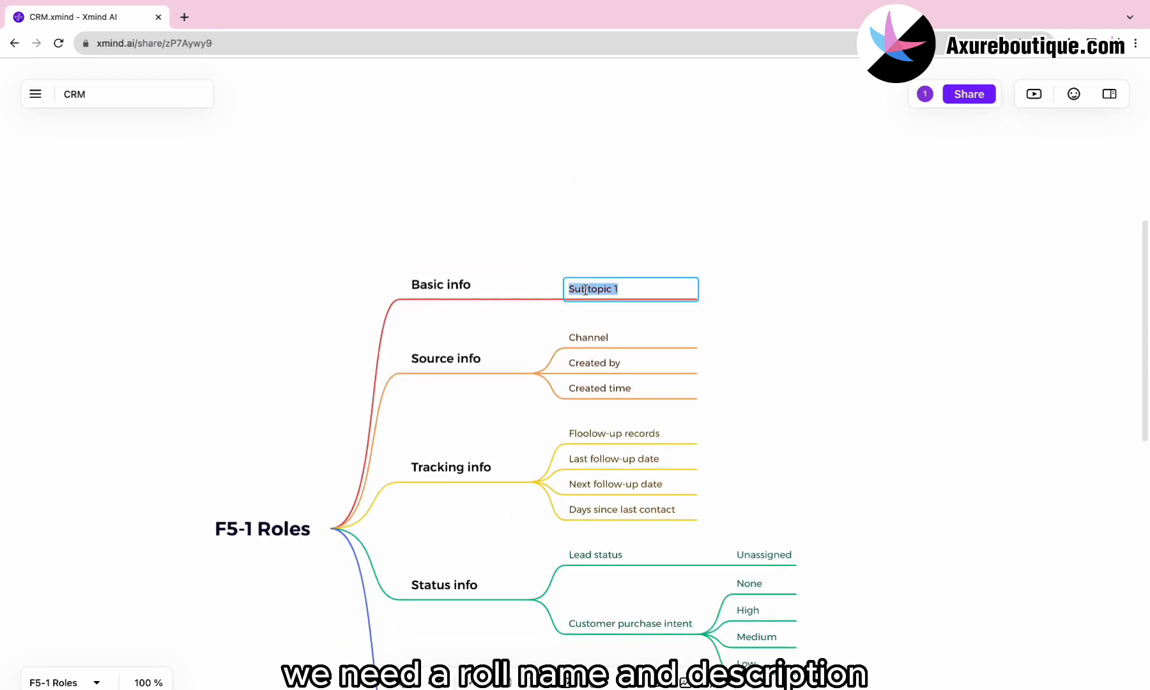
text(Role name)
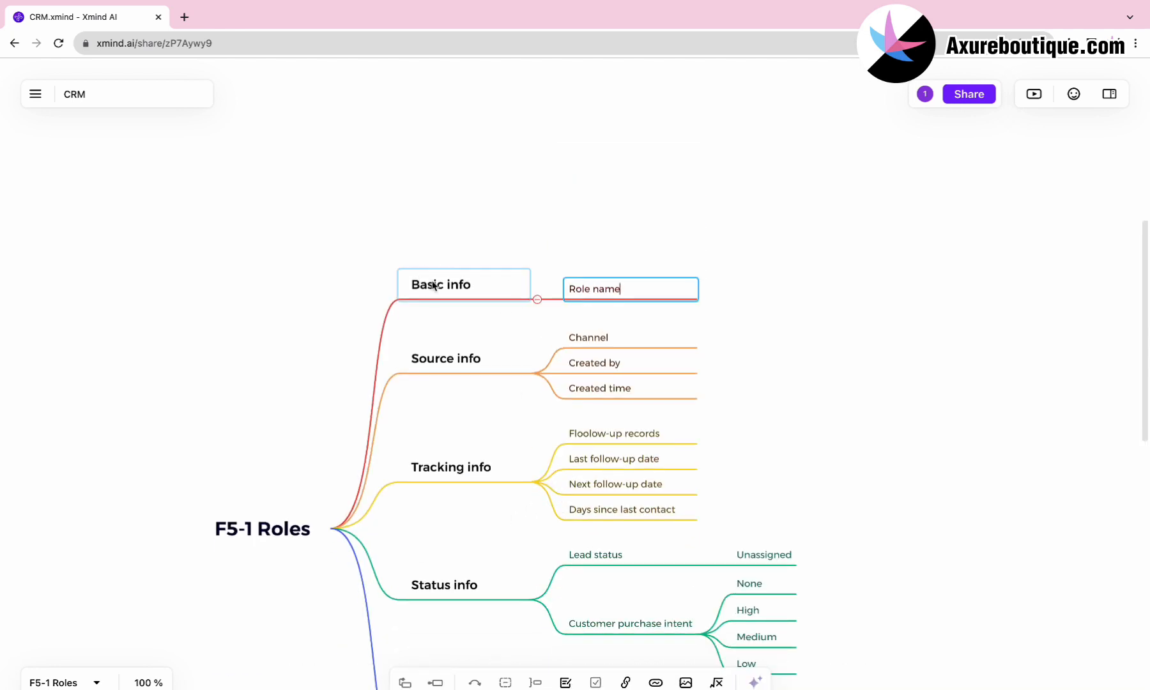
key(Return)
text(Discription)
- Rename the Channel subtopic under Source info to Updated time and delete the Tracking info branch
click(591, 343)
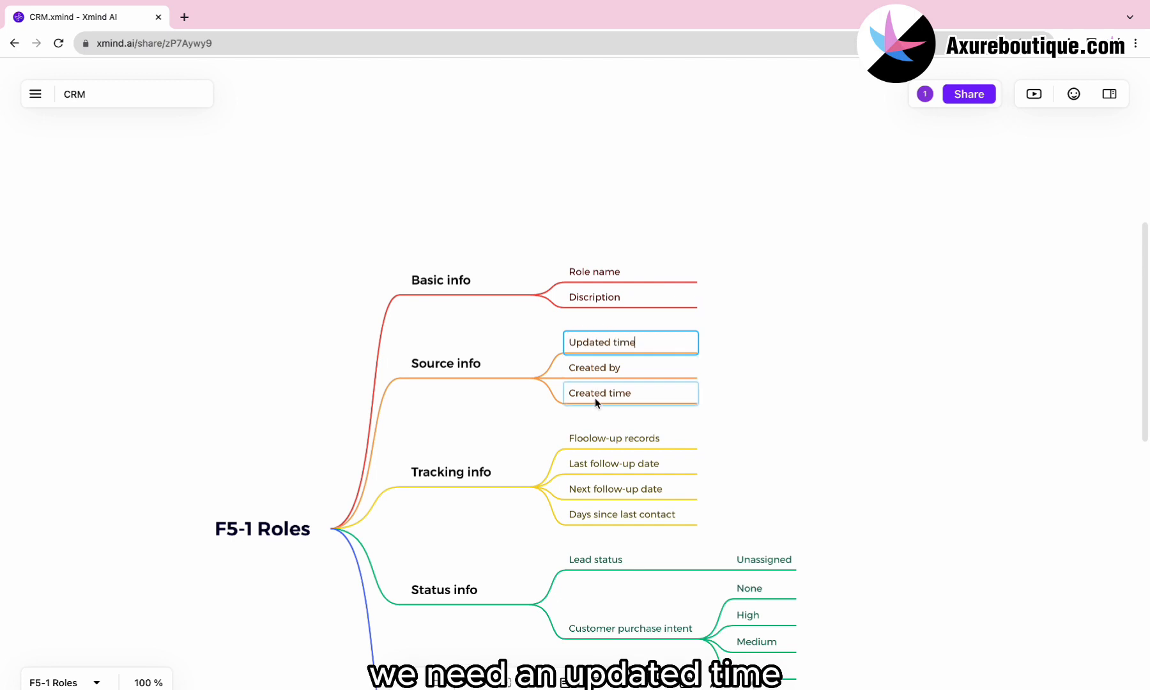
key(Return)
click(460, 472)
key(Delete)
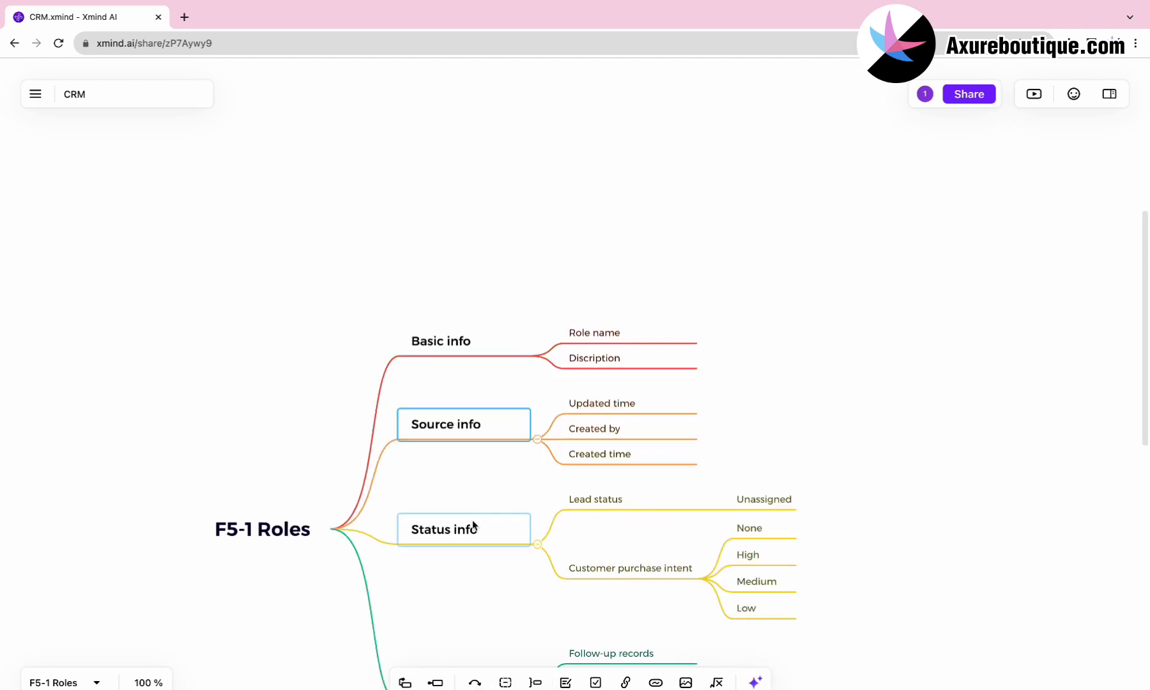
- Reduce the Status info branch to a Role status subtopic with the two states Enabled and Disabled
click(630, 568)
key(Delete)
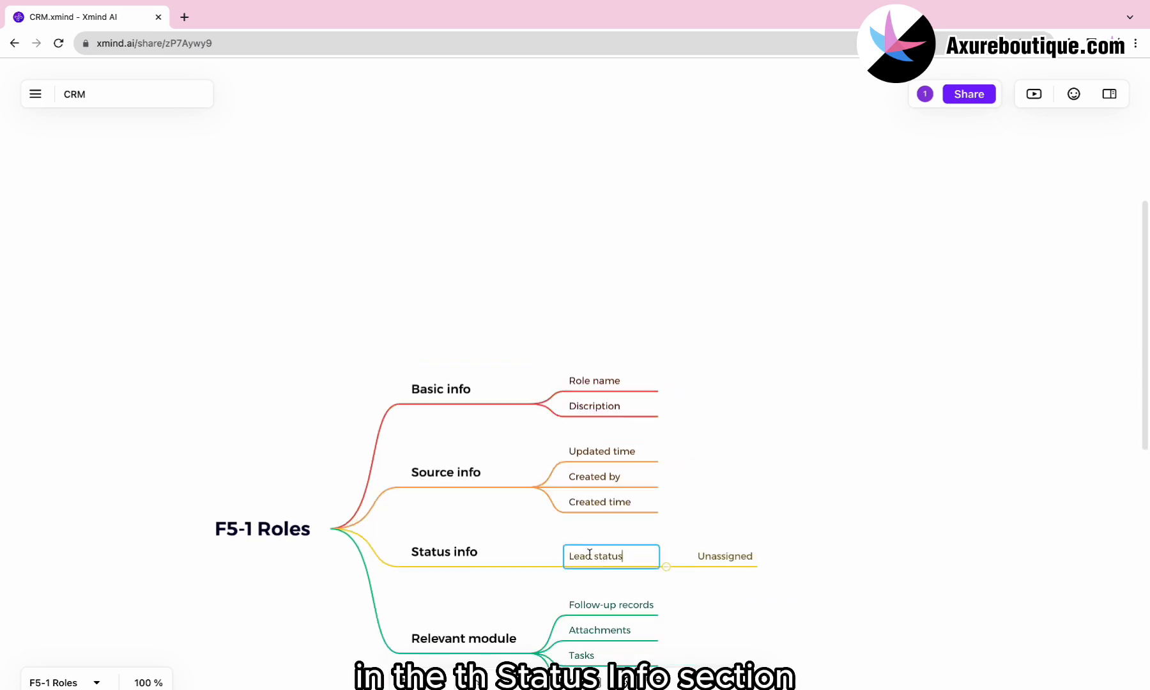
text(e)
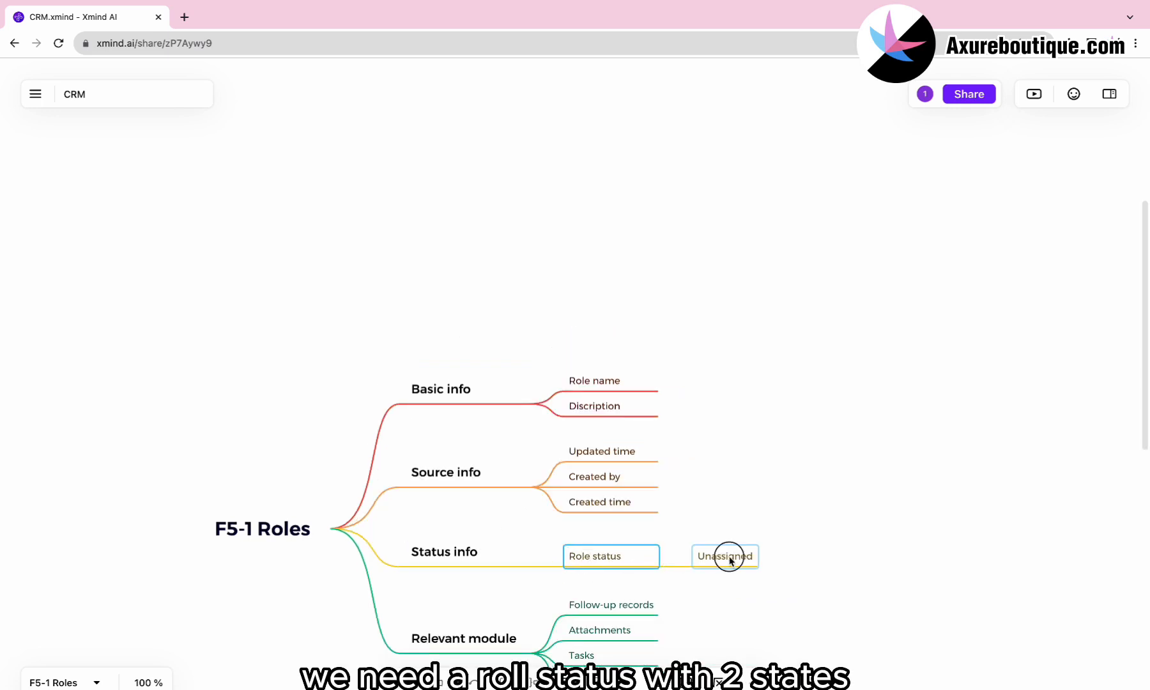
key(Return)
key(Return)
click(723, 566)
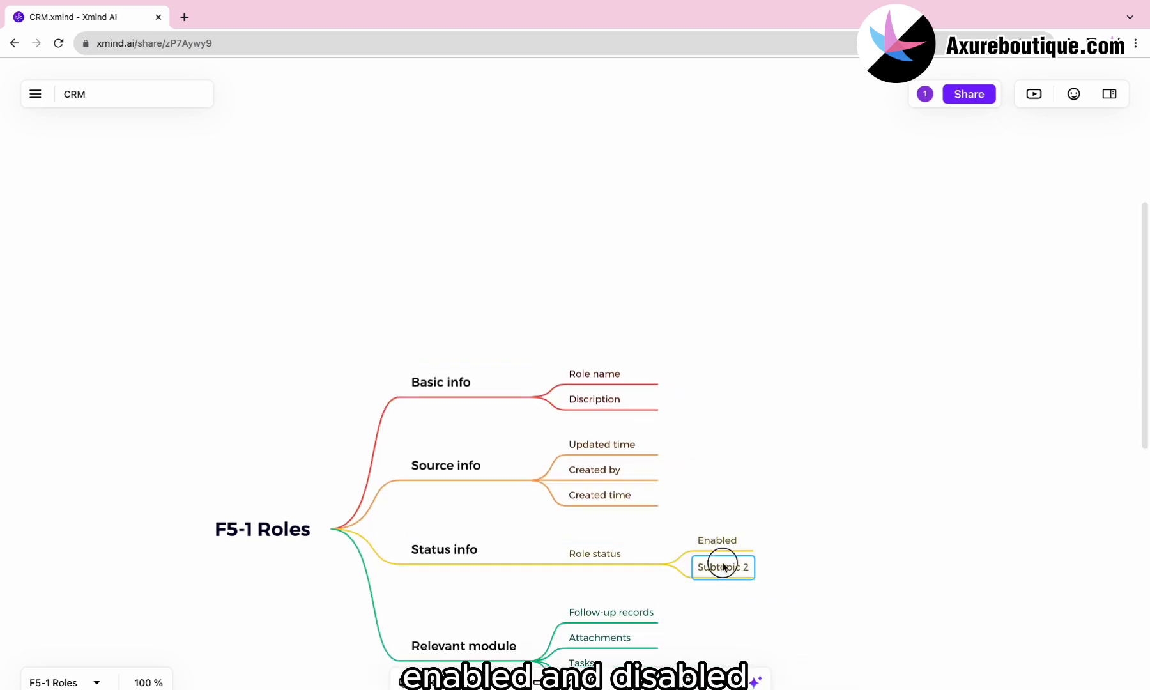
scroll(649, 550, down, 3)
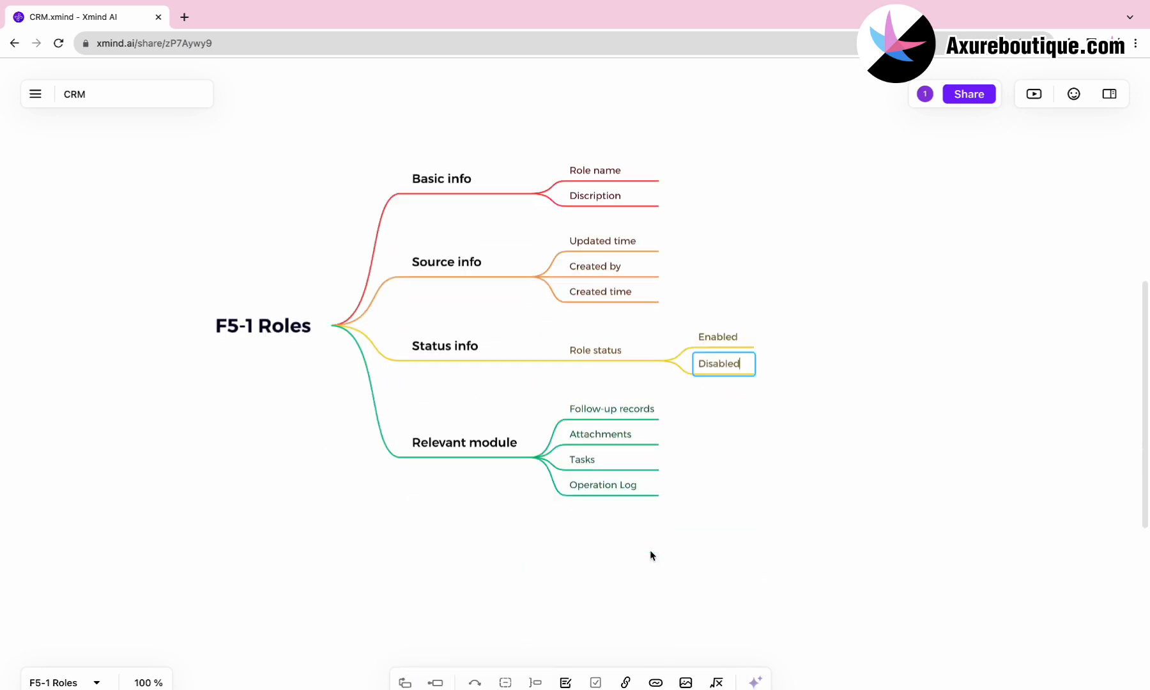
- Replace the Relevant module subtopics with Users and Permissions
click(587, 449)
key(Delete)
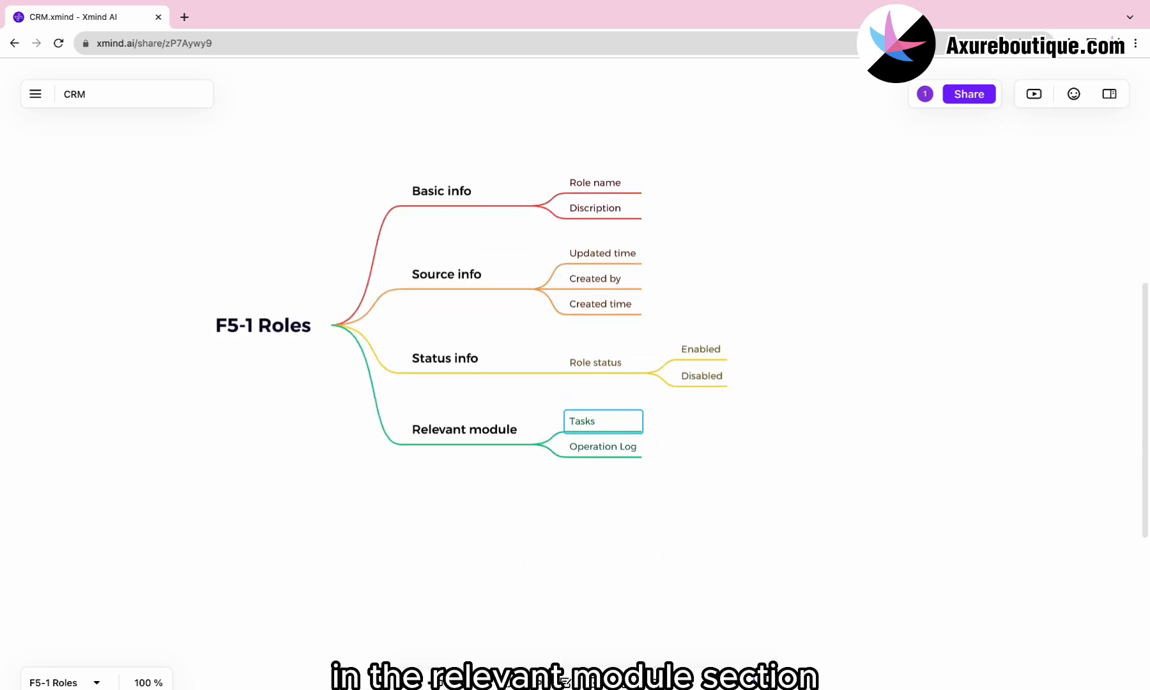
key(space)
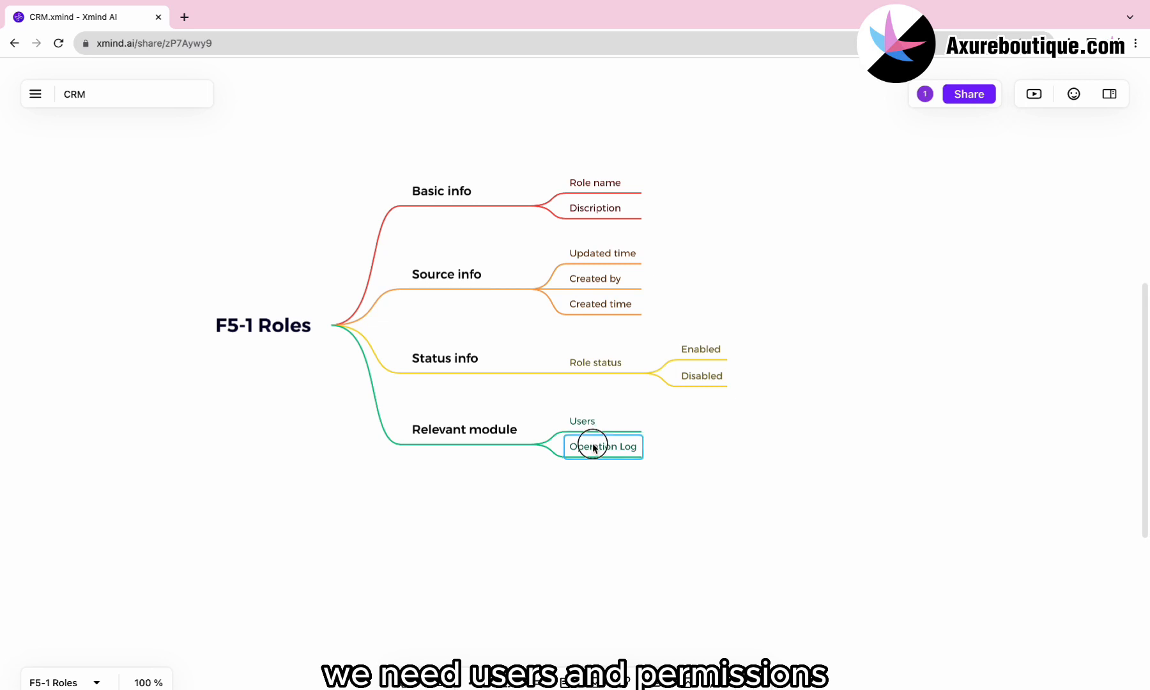
double_click(593, 447)
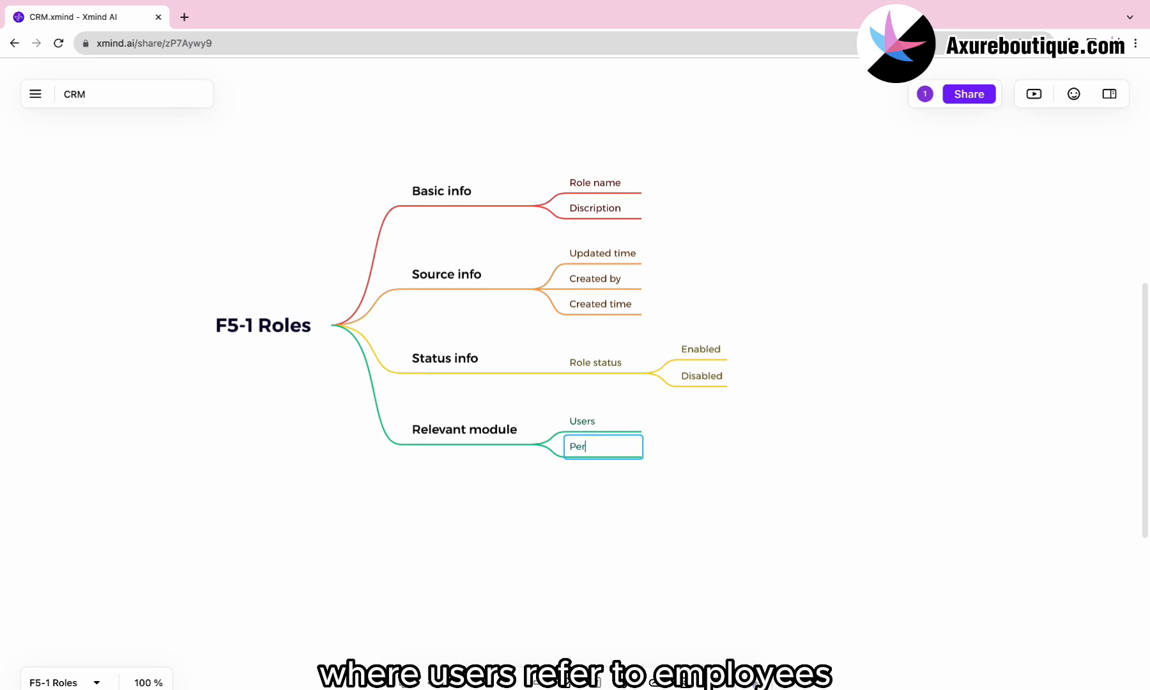
text(Permissions)
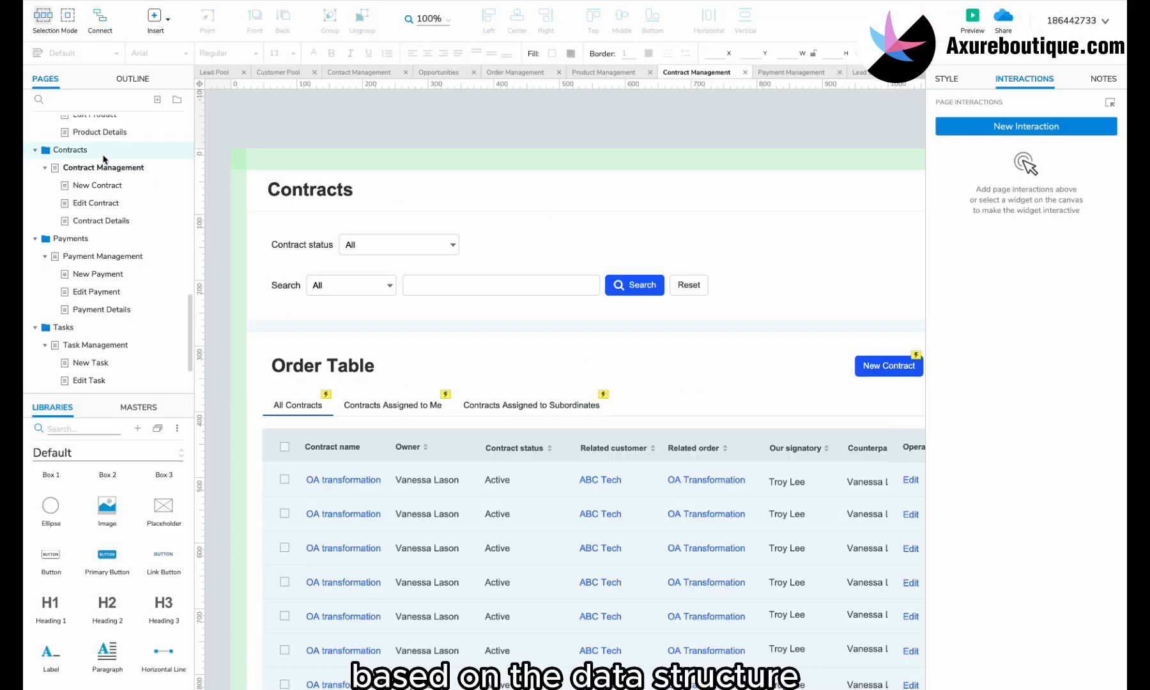
- Switch to Axure RP, duplicate the Contracts folder with its branches and rename the copy Roles
right_click(104, 151)
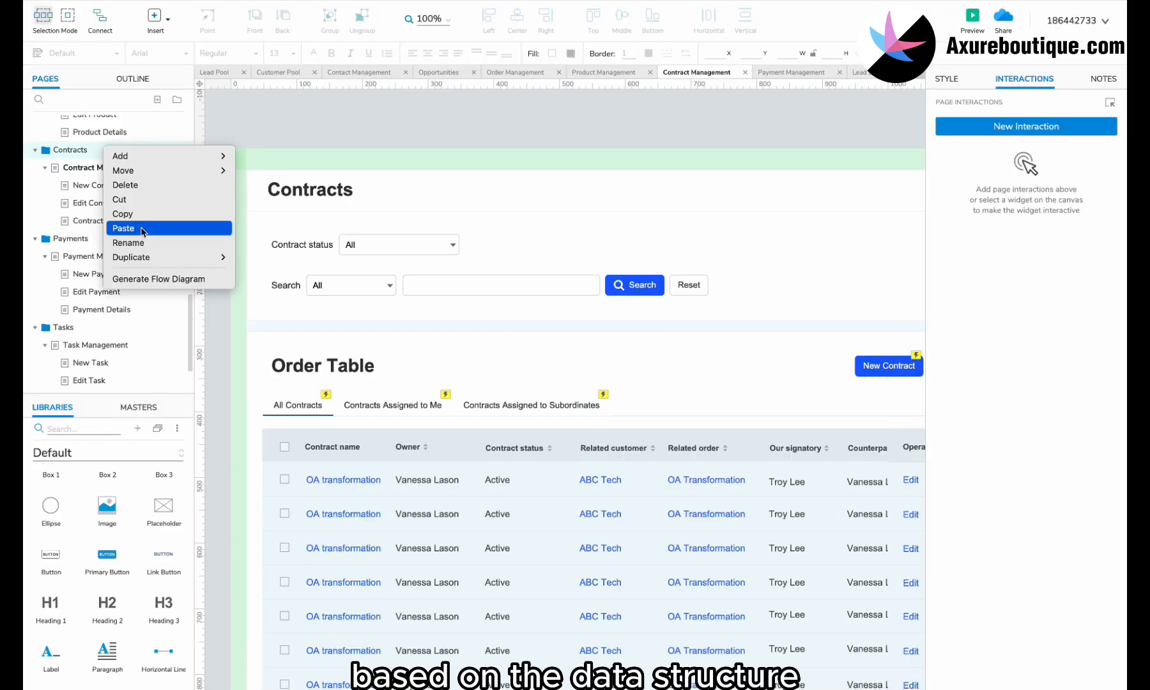
mouse_move(146, 257)
click(259, 272)
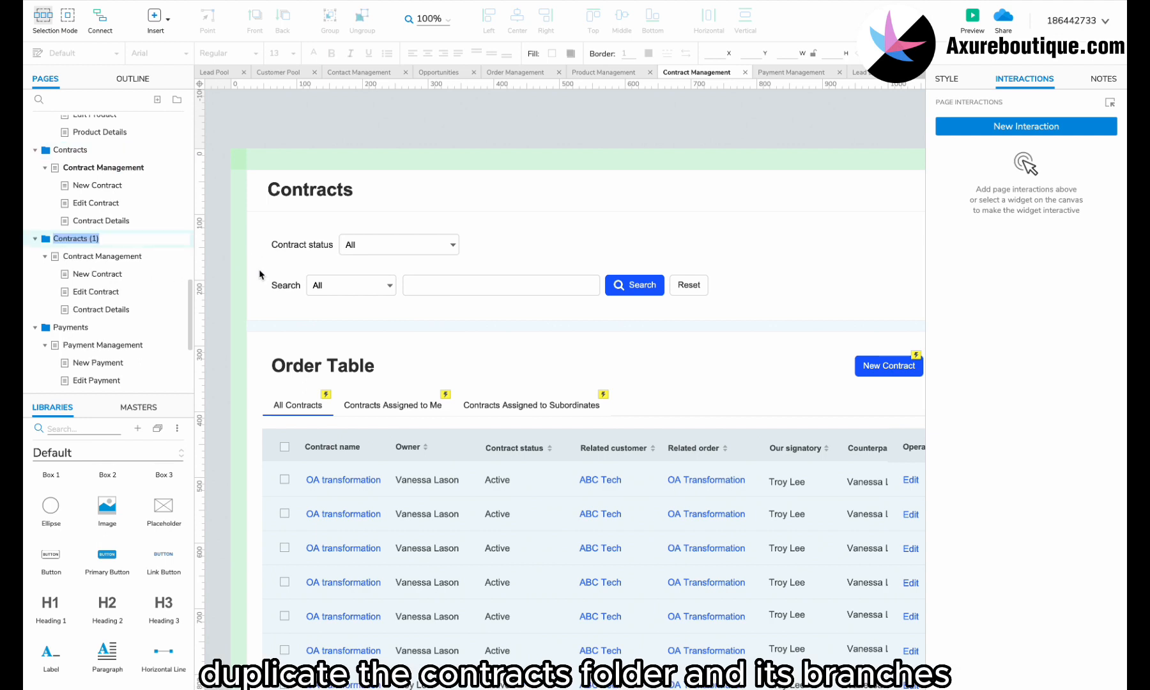
text(Ro)
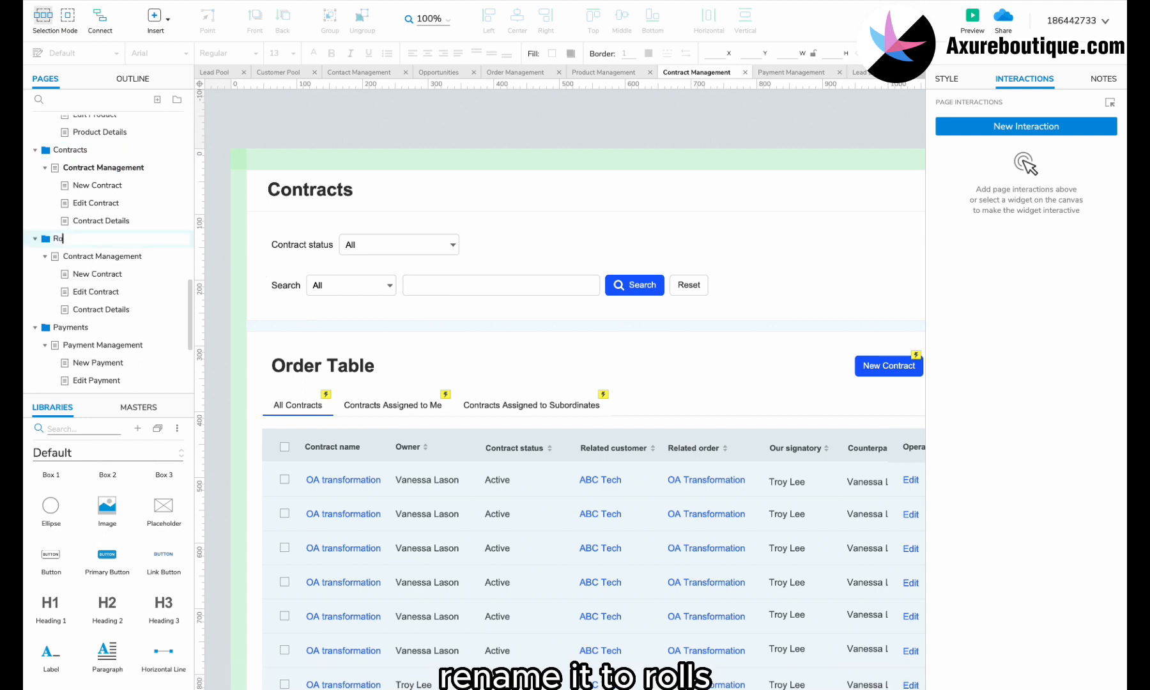
text(les)
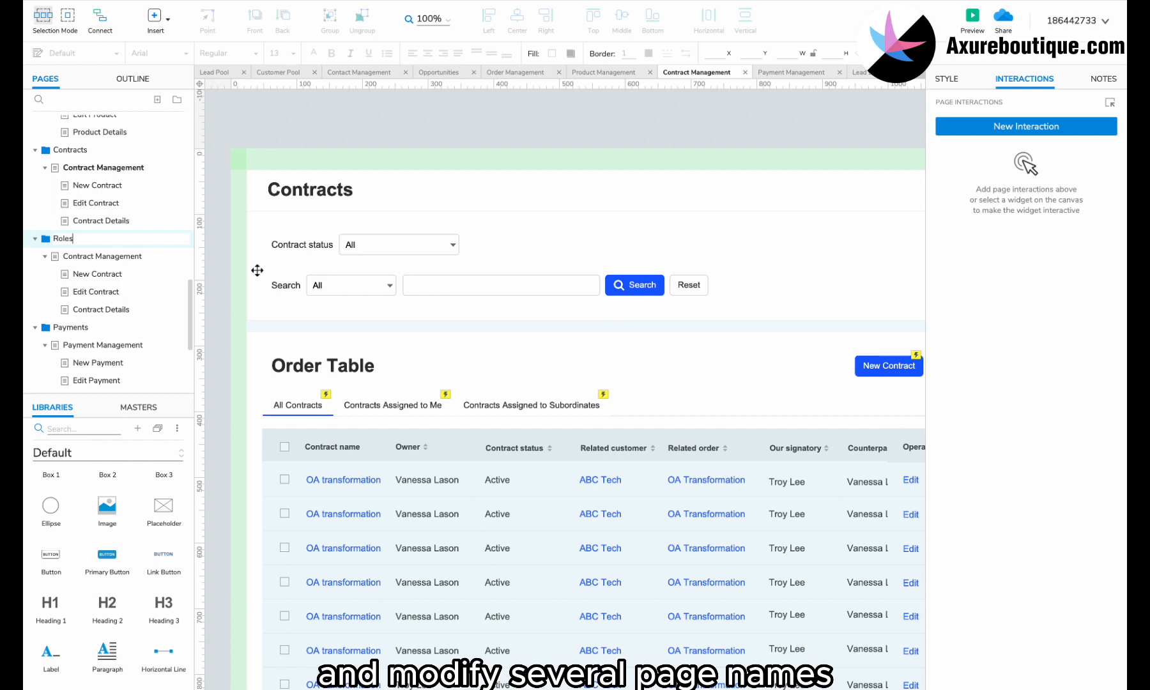
- Rename the four pages in the Roles folder to Role Management, New Role, Edit Role and Permissions
click(74, 258)
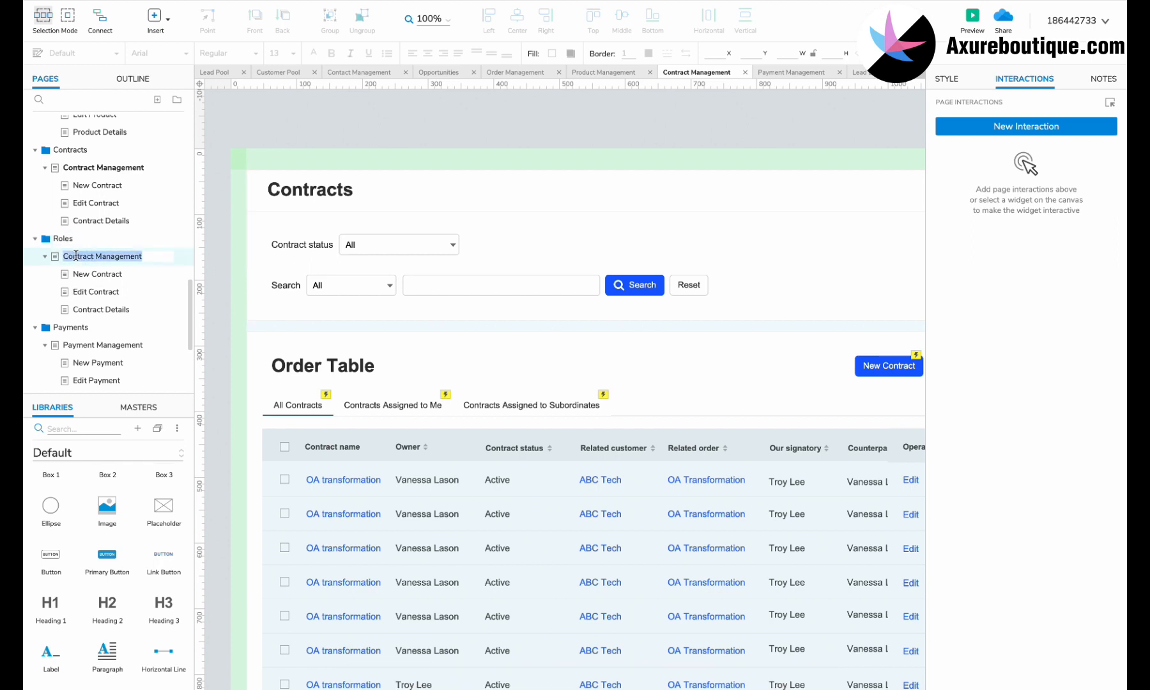
click(99, 293)
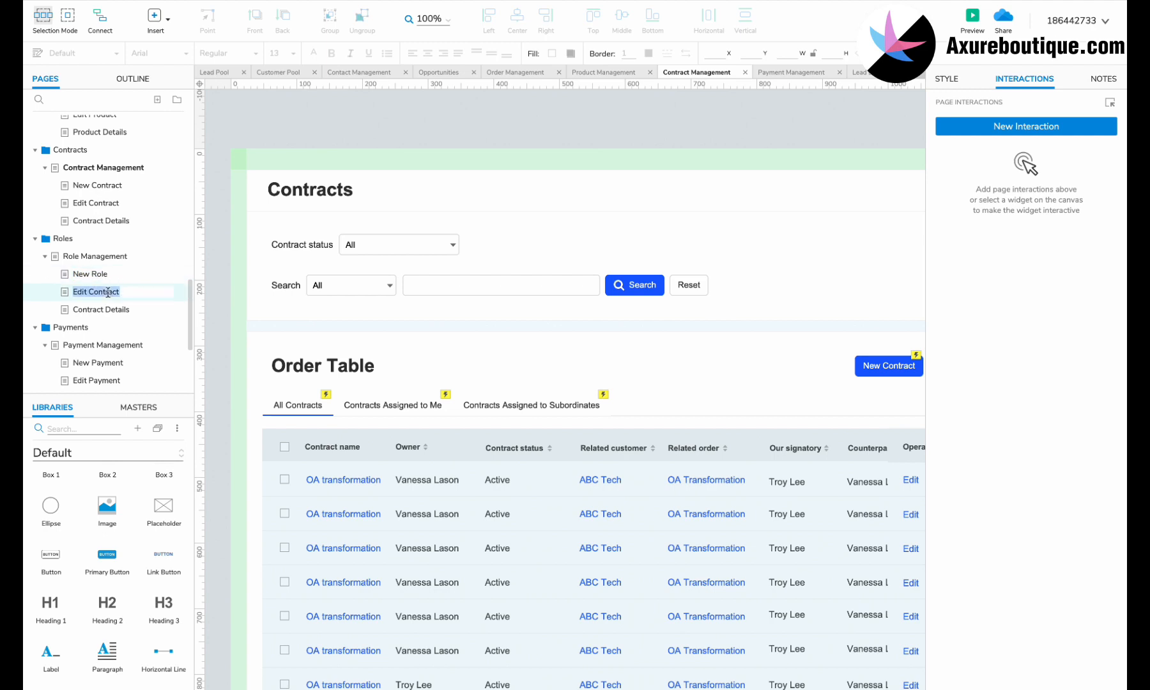
click(87, 312)
text(Permissions)
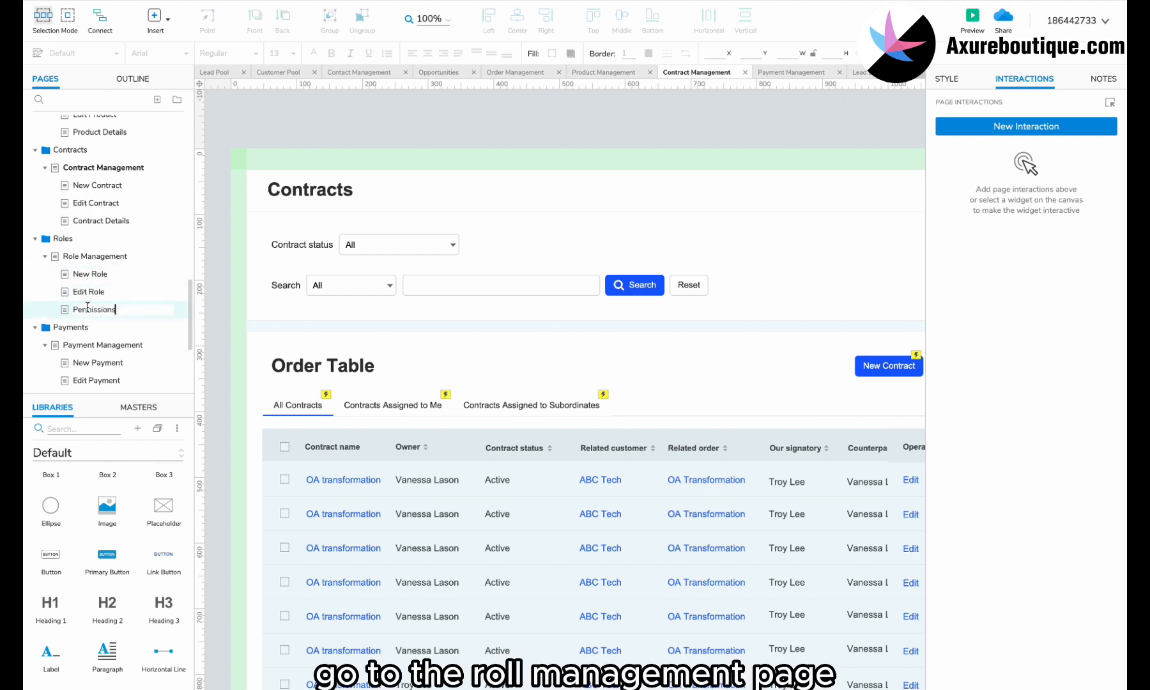
- Open the Role Management page and change its page title to Roles
click(83, 257)
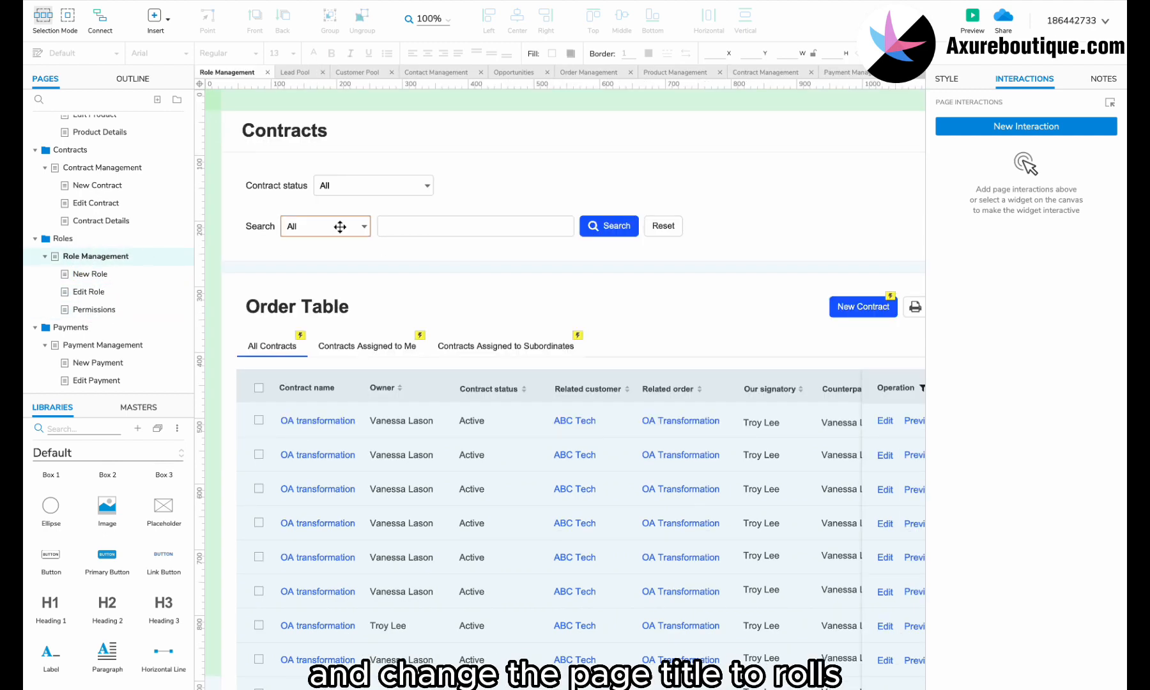
double_click(291, 132)
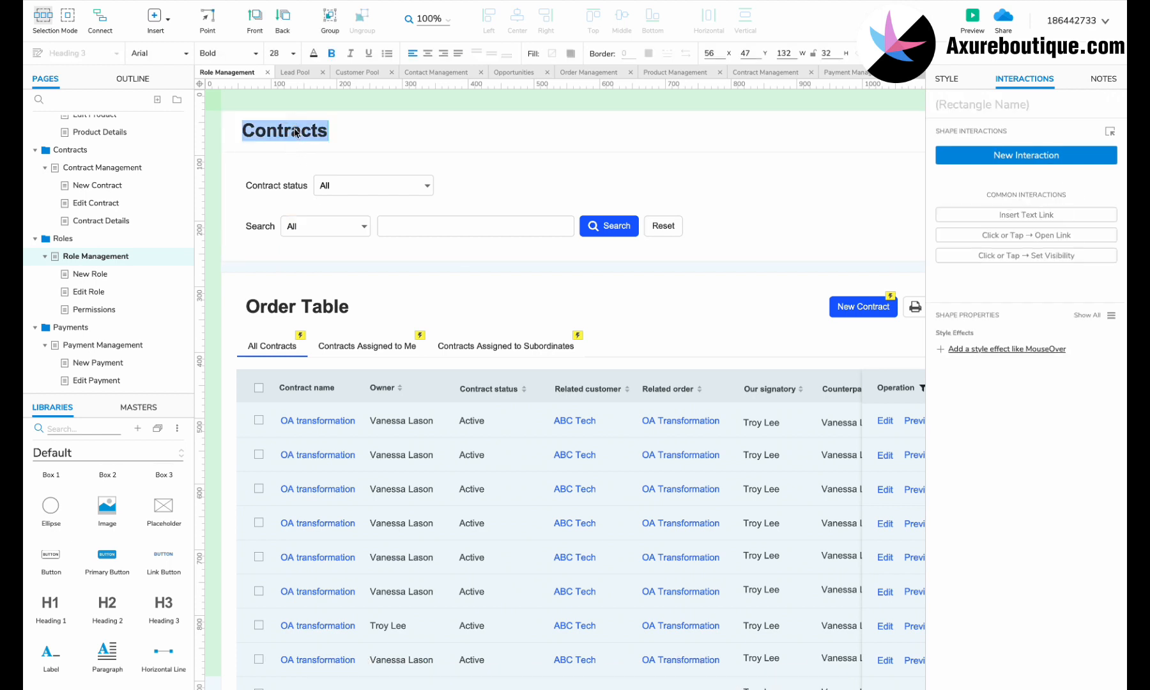
text(Roles)
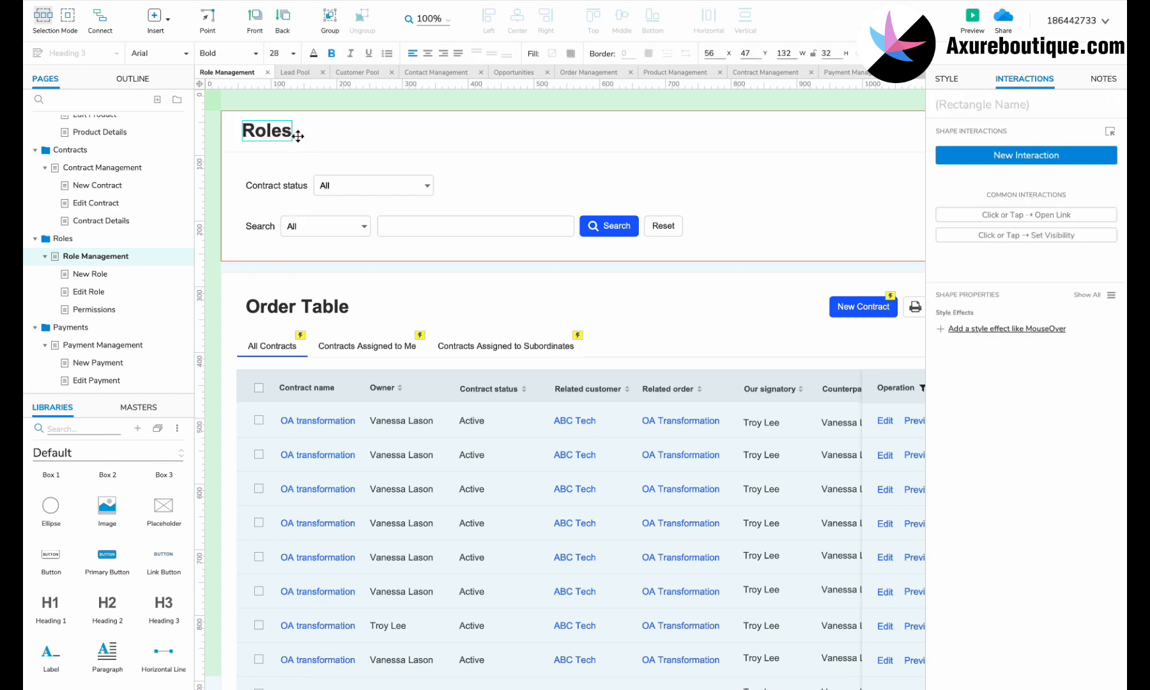
- Change the Contract status label to Role status and move its droplist closer to the label
double_click(257, 185)
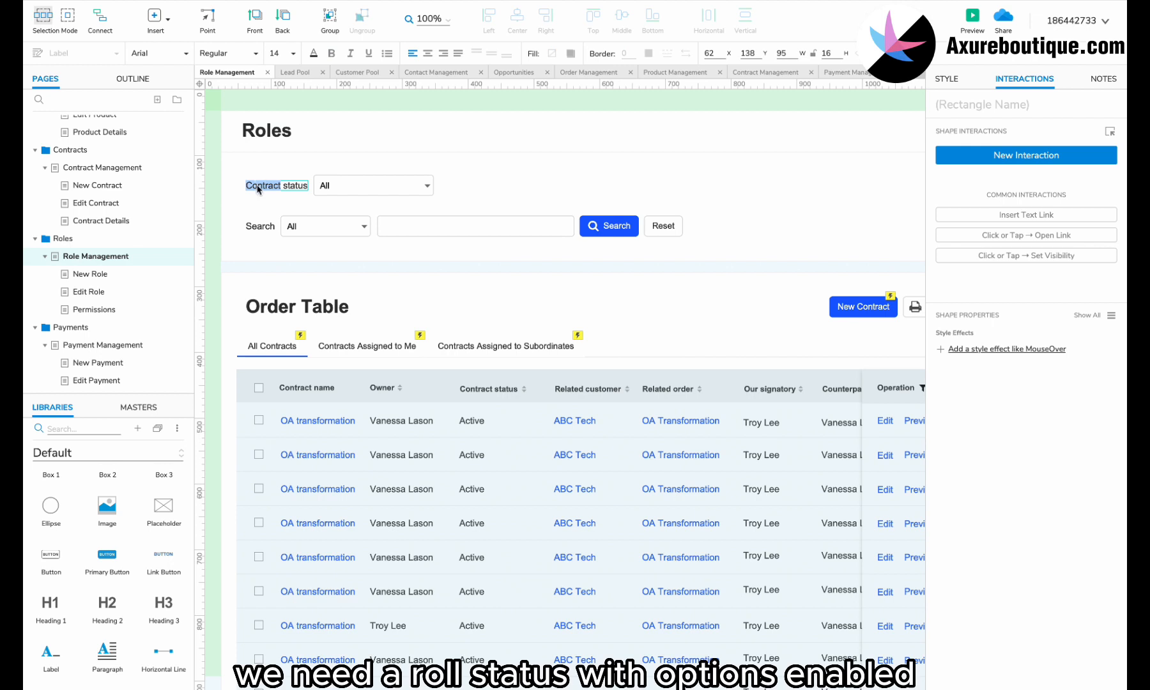
text(Role status)
drag(322, 186, 309, 185)
- Set the Role status droplist's options to All, Enabled and Disabled, with Enabled selected by default
double_click(333, 190)
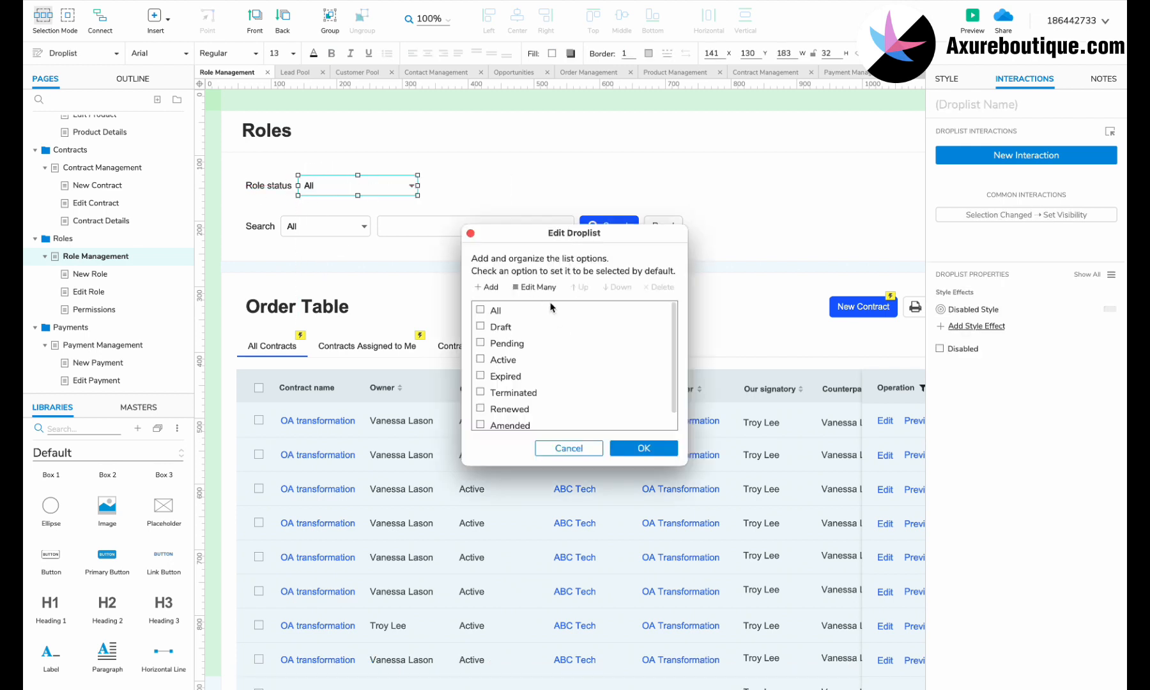
click(534, 287)
drag(546, 366, 448, 274)
text(E)
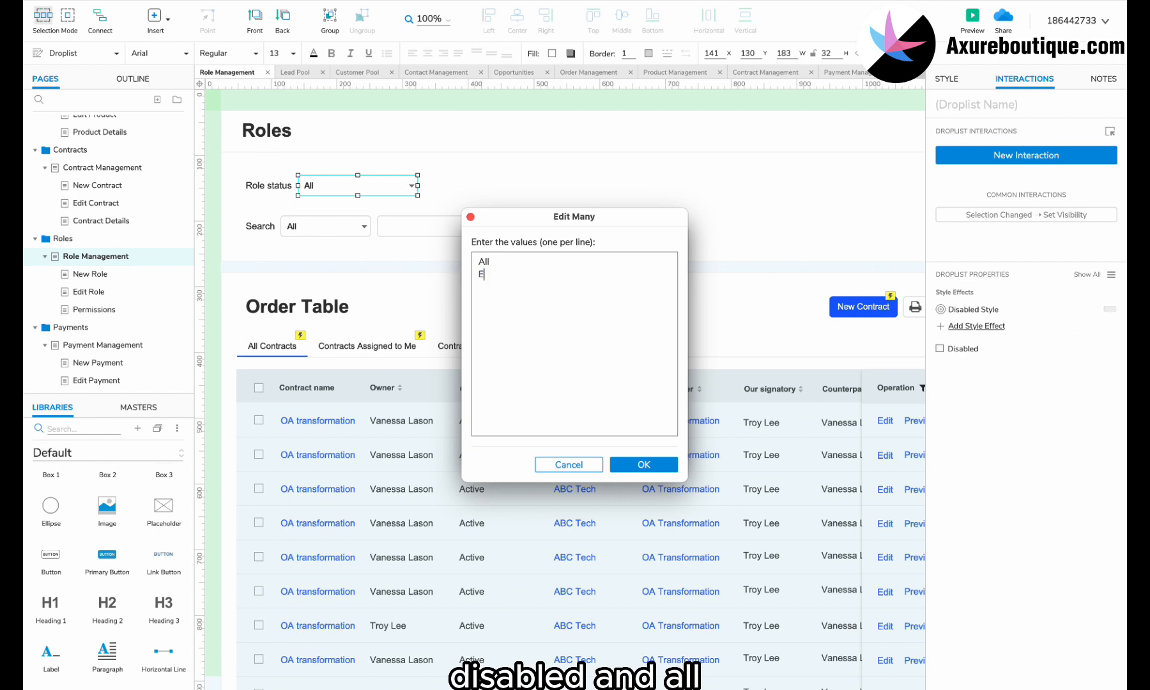
text(nabled)
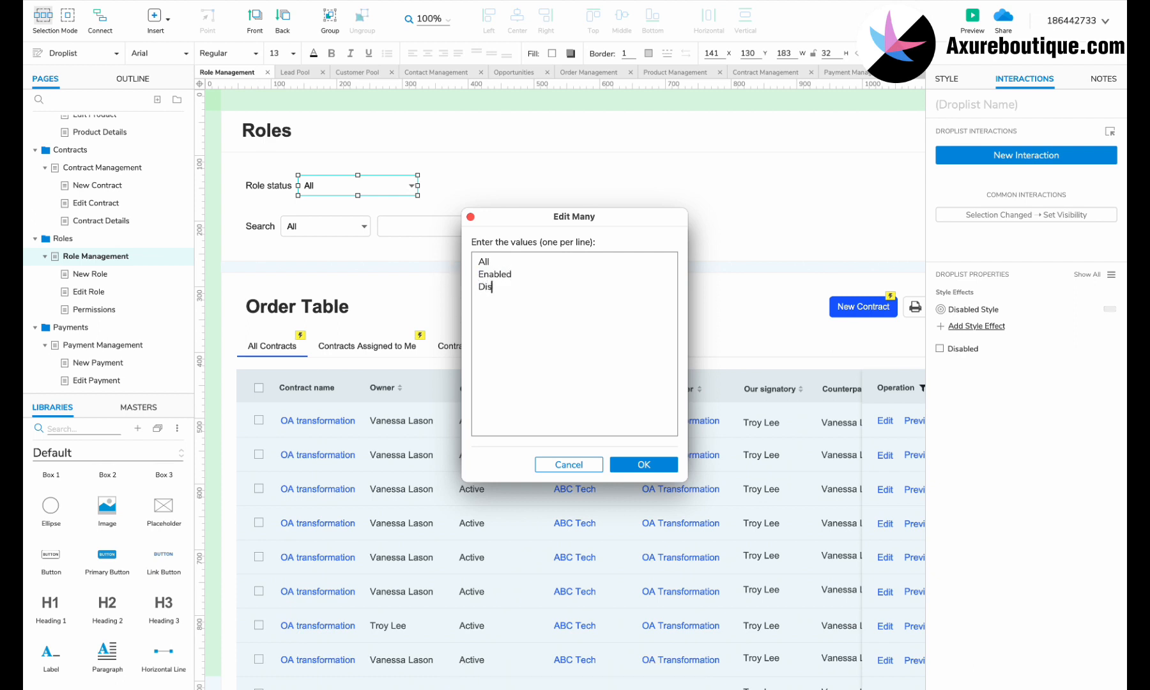
click(643, 465)
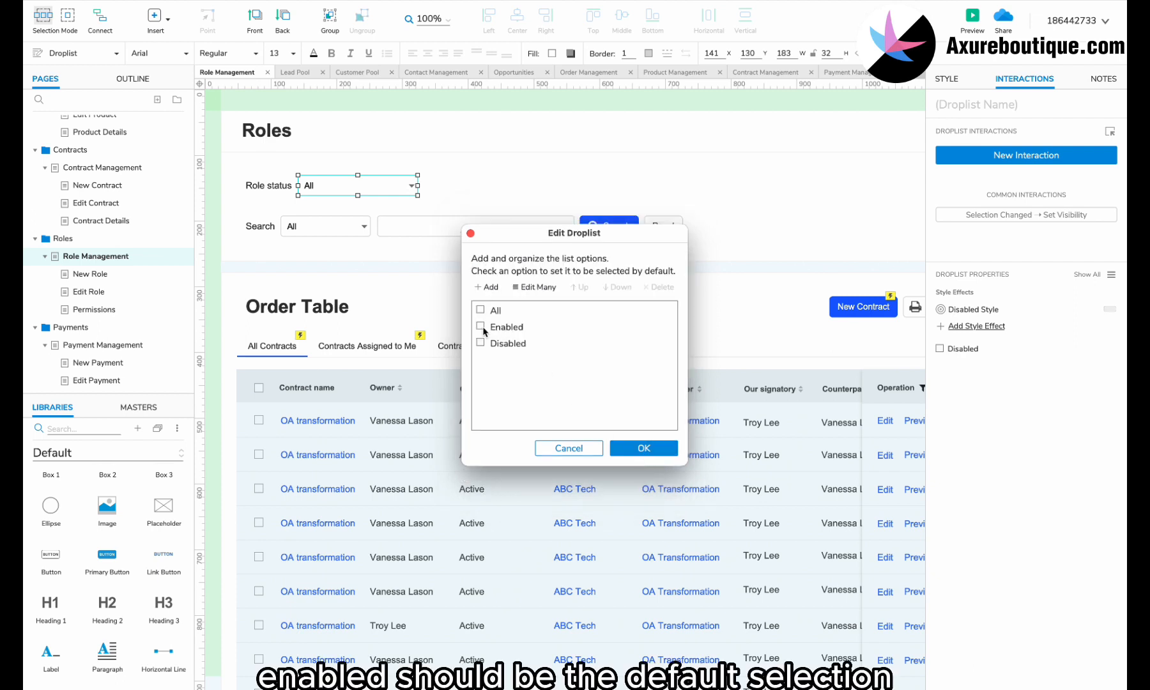
click(481, 327)
click(636, 449)
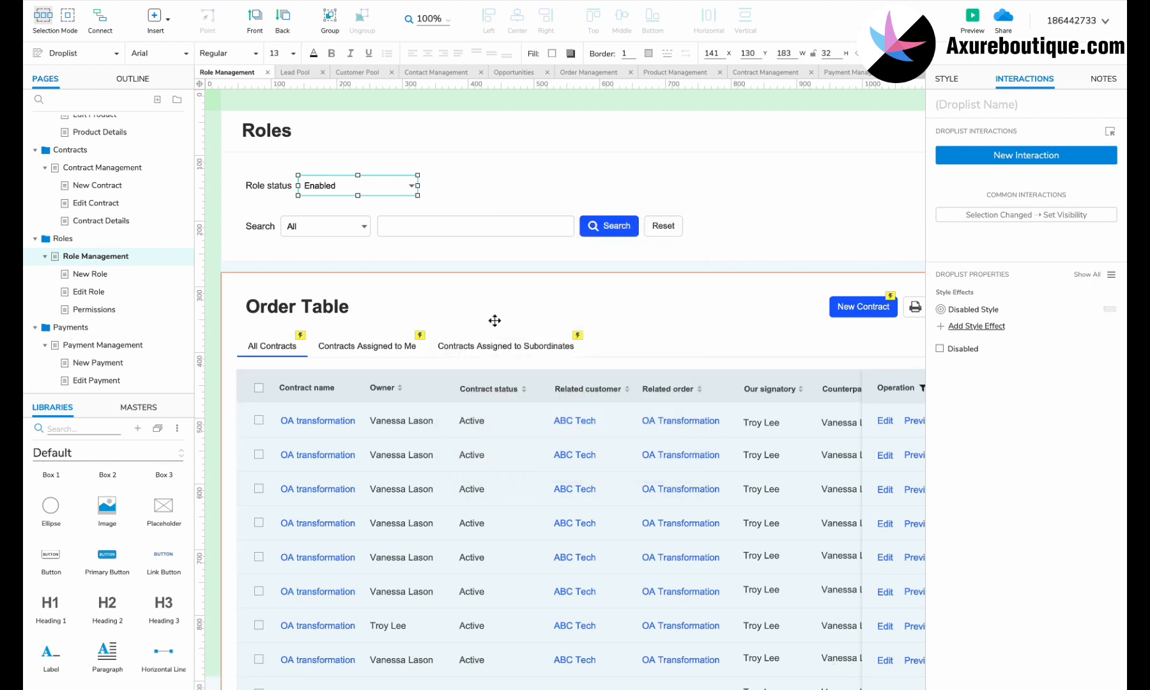
- Replace the options of the Search droplist with All and Role name
double_click(327, 227)
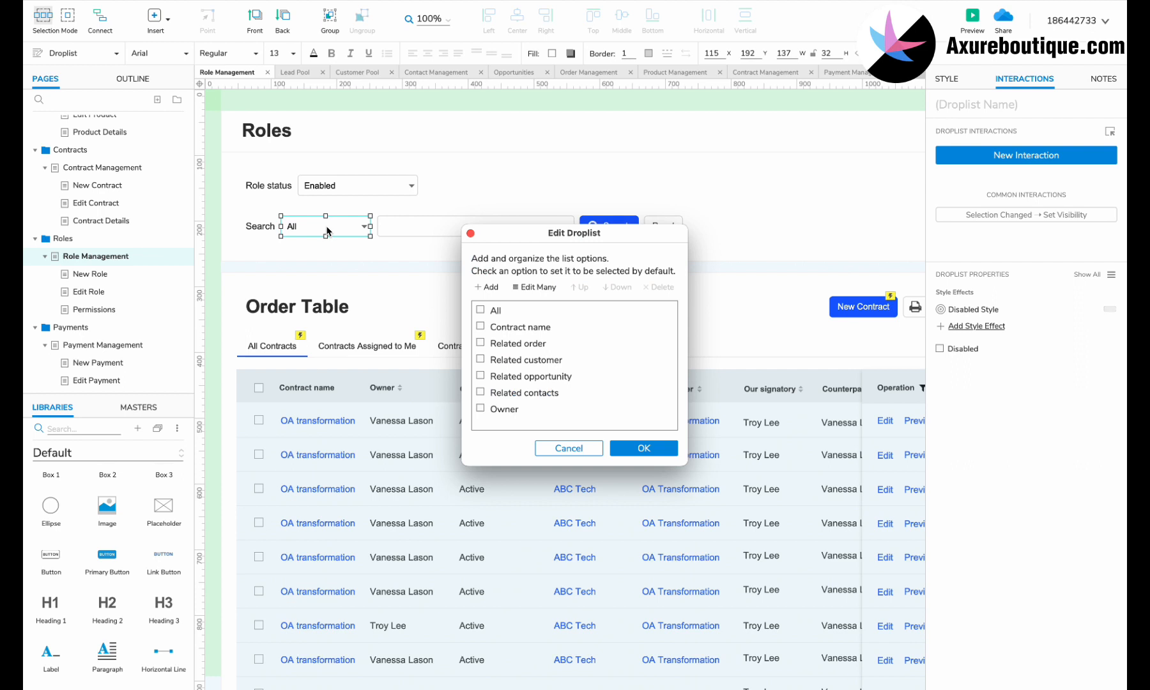
click(532, 288)
drag(510, 340, 457, 264)
text(All)
key(Return)
text(Role name)
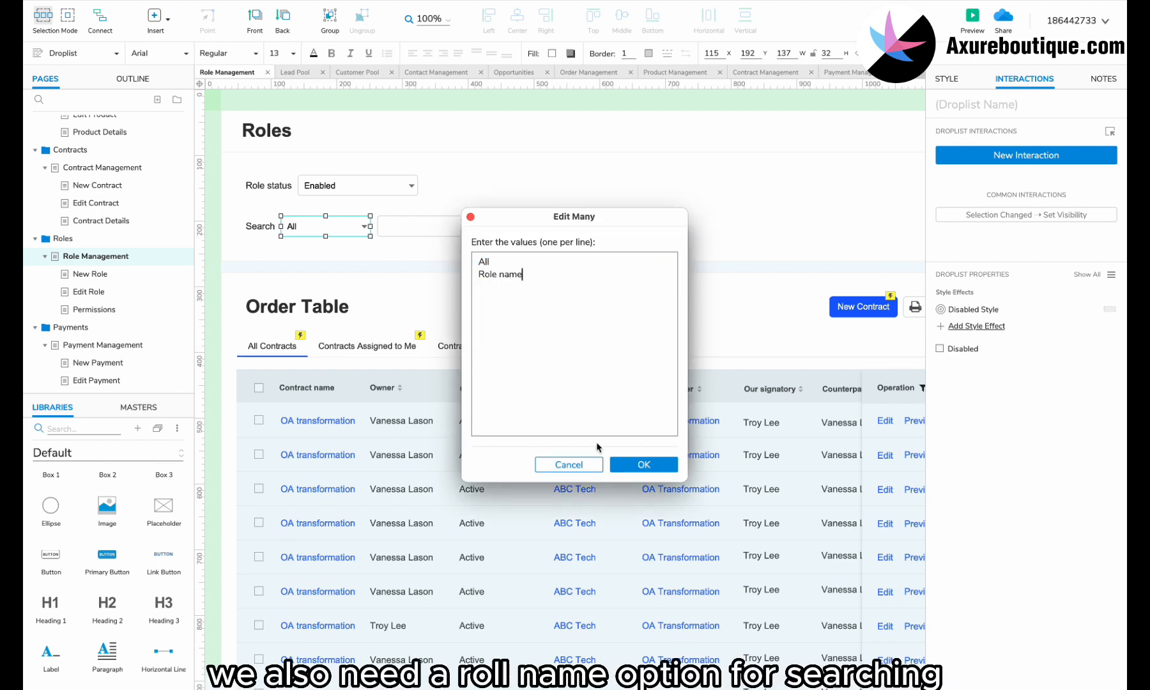
click(649, 464)
click(648, 445)
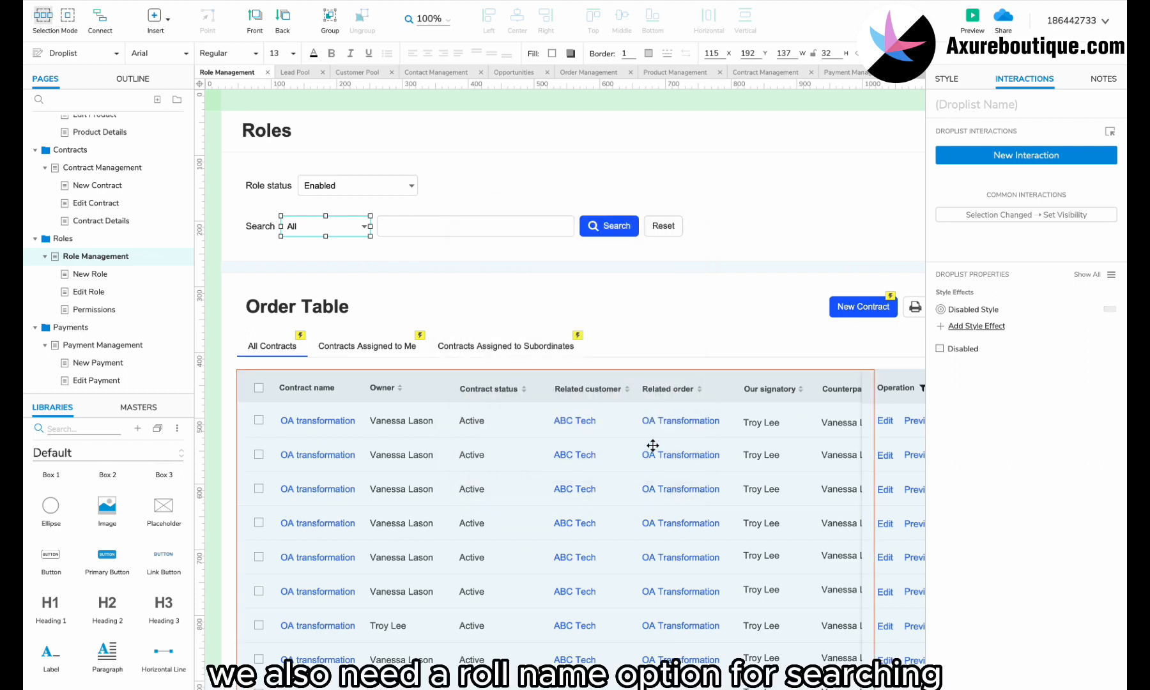
- Change the table title from Order Table to Role Table
click(265, 306)
double_click(265, 307)
text(Rol)
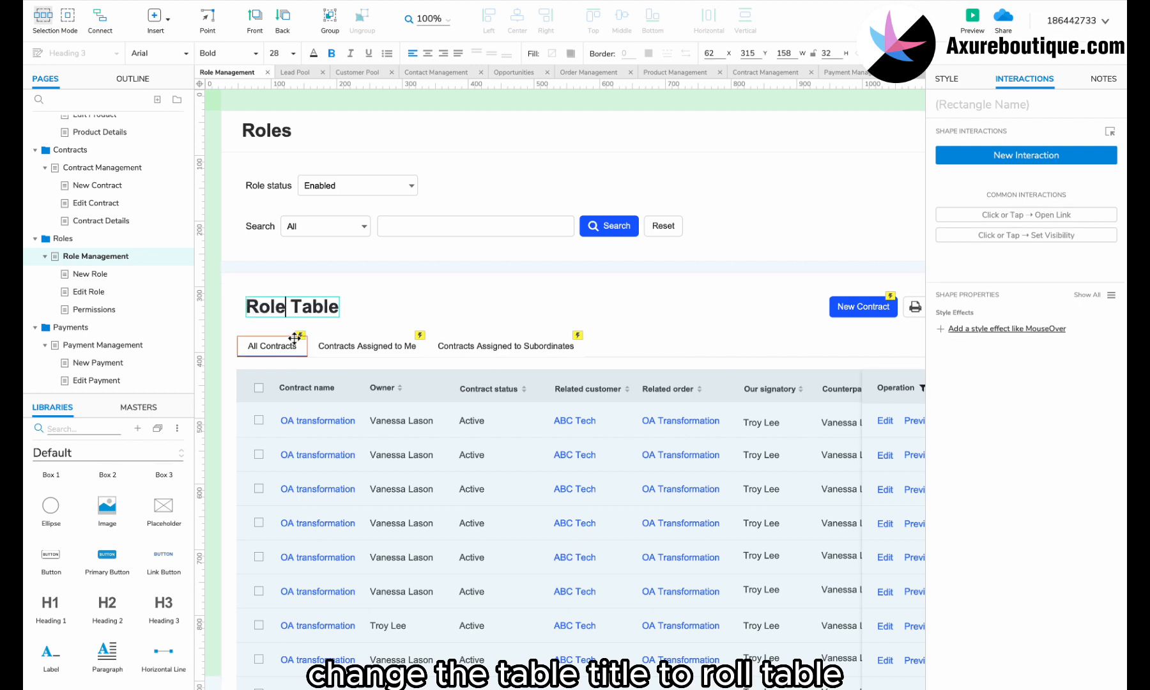
- Finish the Role Table title and delete the three contract tabs beneath it
text(e)
click(294, 342)
ctrl+click(372, 343)
ctrl+click(482, 344)
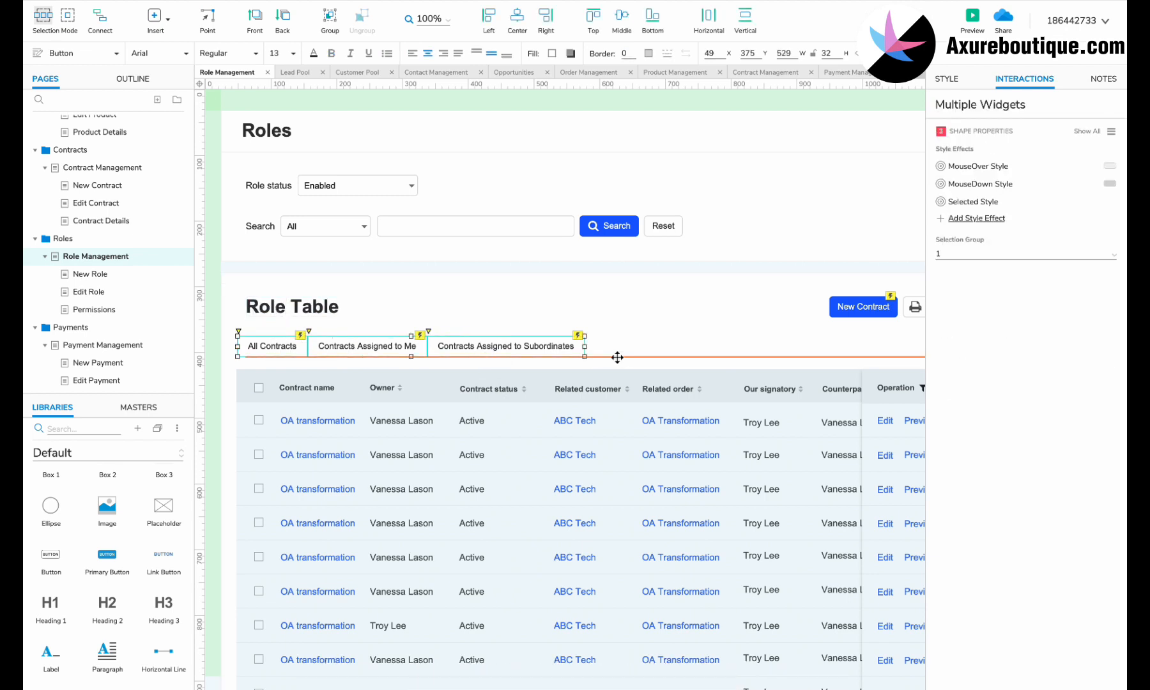
key(Delete)
- Rename the New Contract button to New Role and move it closer to the Print button
scroll(616, 357, right, 3)
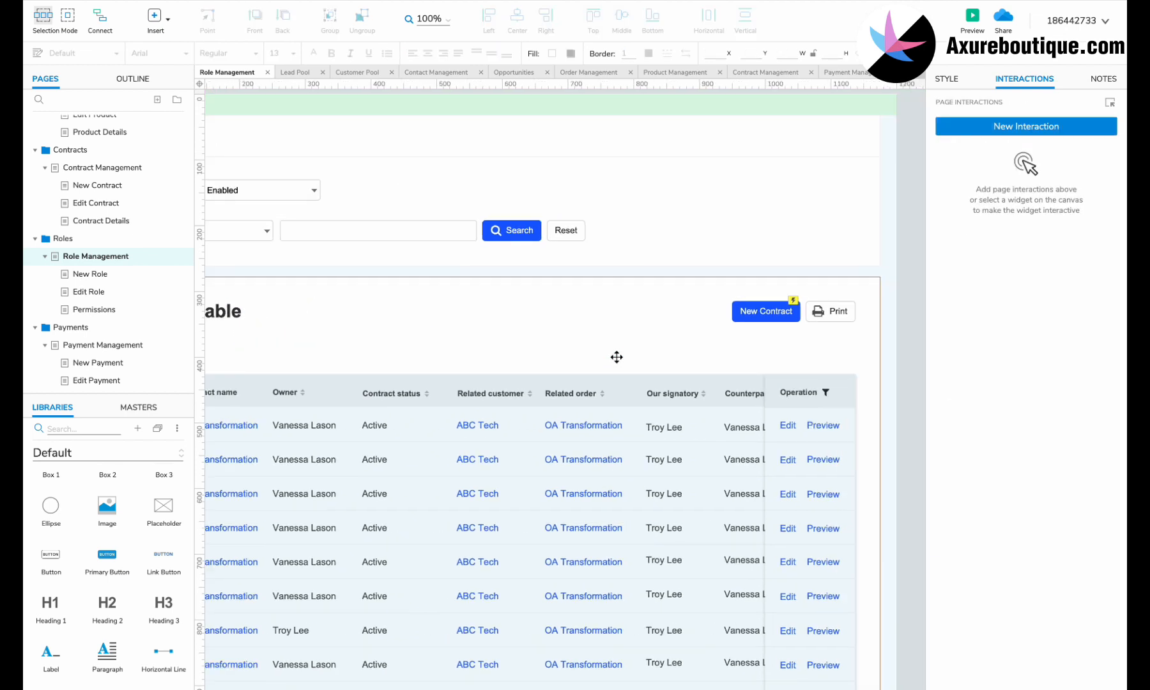
double_click(769, 311)
text(New Role)
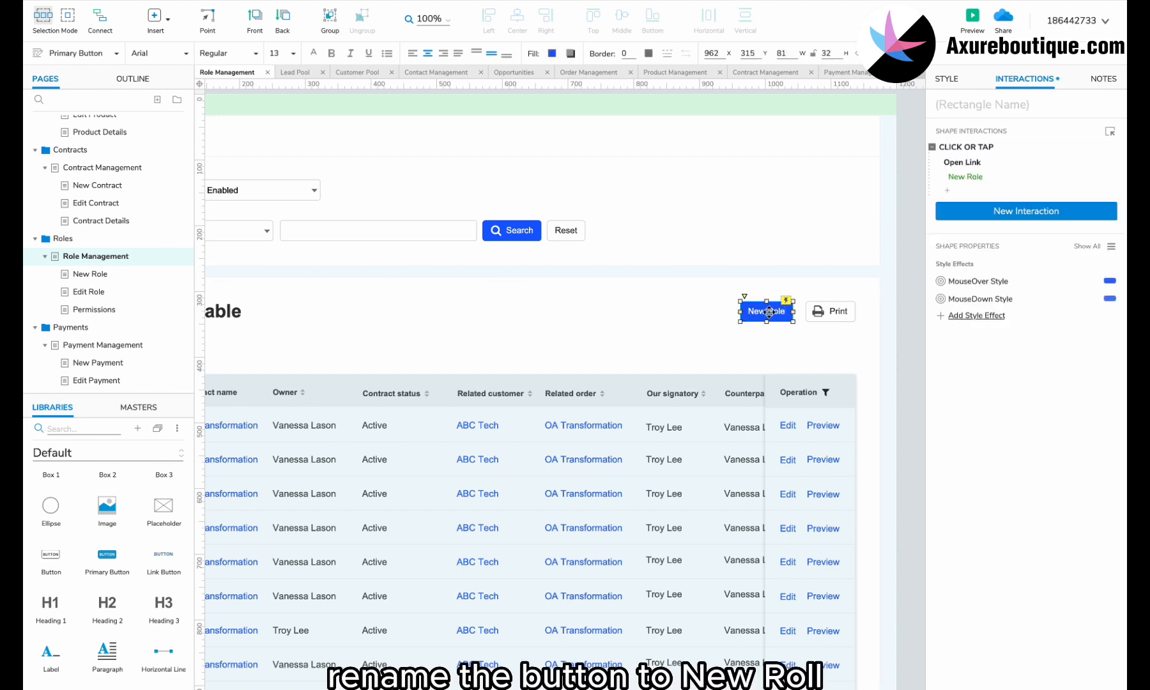
drag(769, 312, 776, 312)
- Move the table, its Operation column and the pagination controls up to close the gap below the Role Table title
scroll(714, 348, left, 3)
scroll(714, 347, down, 2)
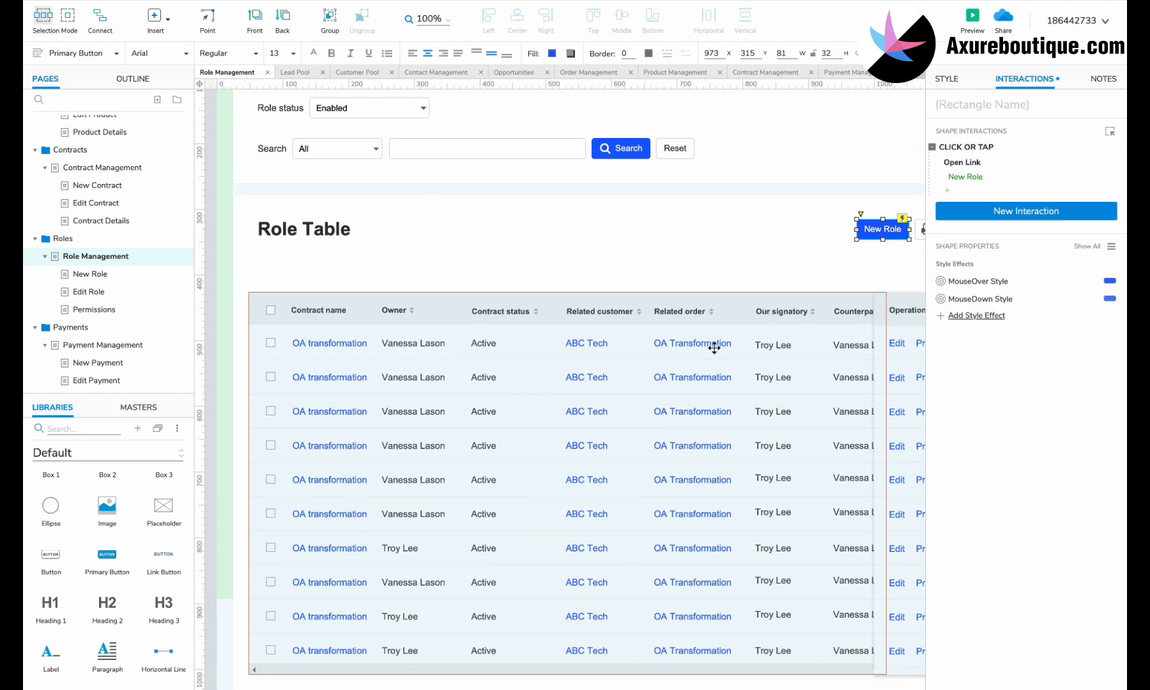
scroll(715, 347, down, 3)
click(555, 360)
shift+click(554, 563)
drag(498, 323, 488, 287)
key(super+z)
shift+click(856, 255)
drag(735, 221, 739, 186)
- Open the table's dynamic panel for editing and rename the Contract name header to Role name
double_click(489, 191)
double_click(307, 164)
text(Rol)
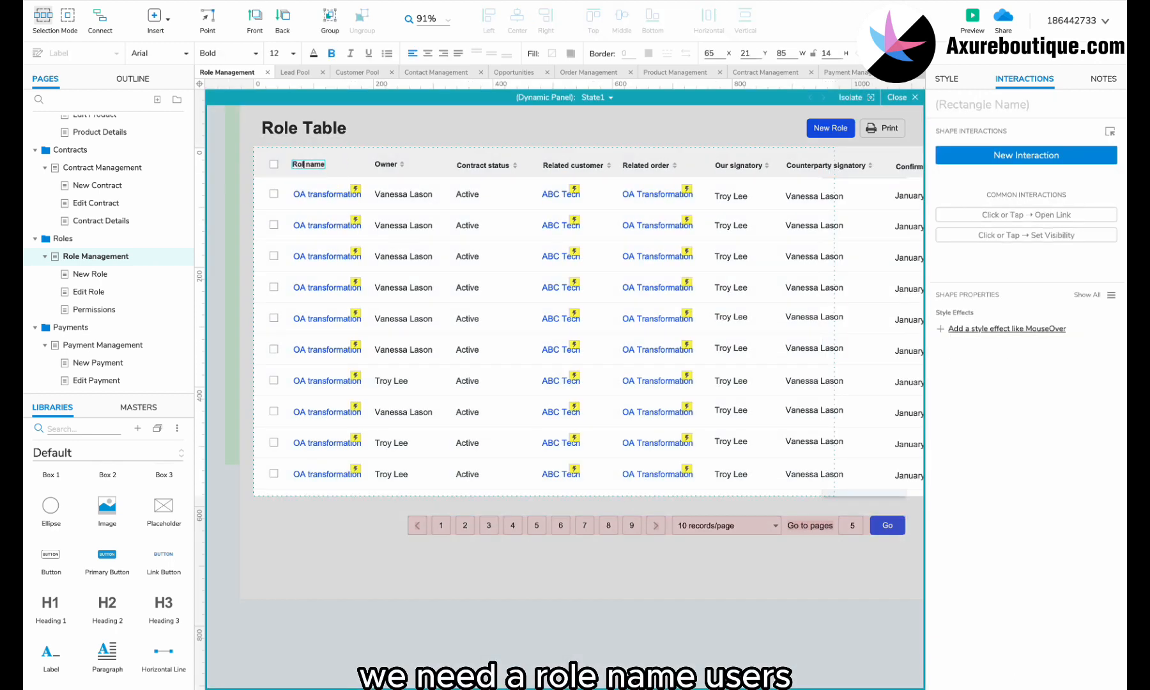
text(e)
- Replace the first row's OA transformation link with a copy of the plain owner label, reading Product Manger
scroll(304, 193, up, 3)
click(312, 195)
key(Delete)
drag(408, 191, 303, 191)
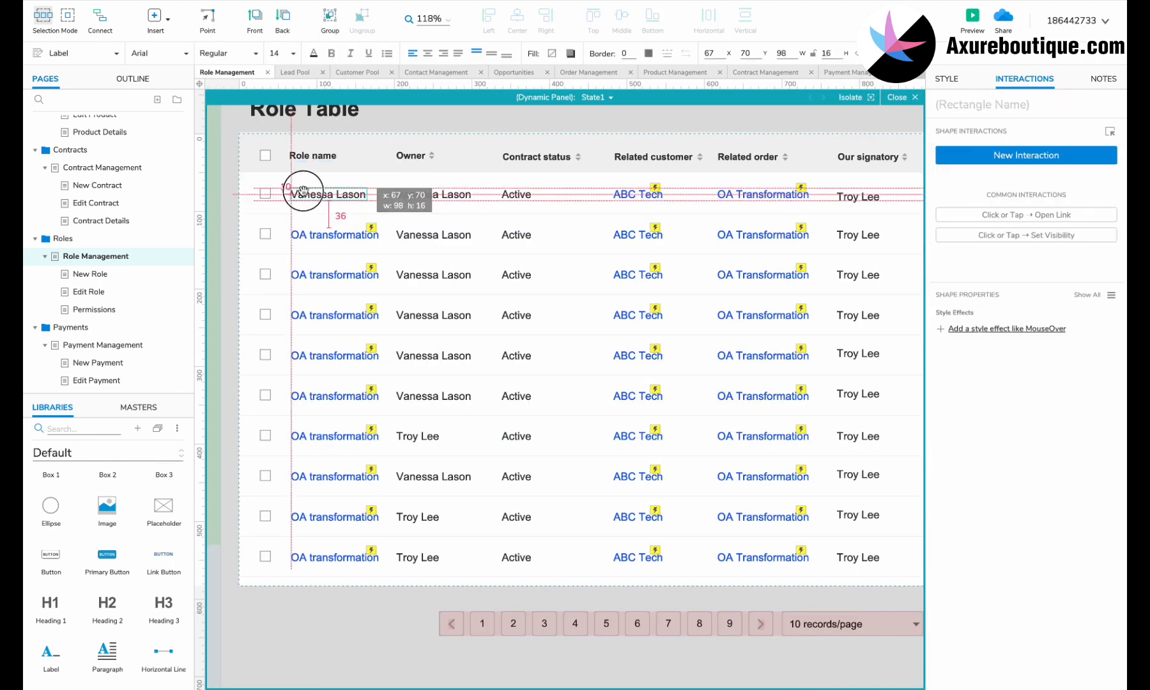
double_click(305, 194)
text(Product Manger)
- Delete the OA transformation links from the remaining rows of the Role name column
click(334, 235)
shift+click(334, 274)
shift+click(334, 315)
shift+click(335, 355)
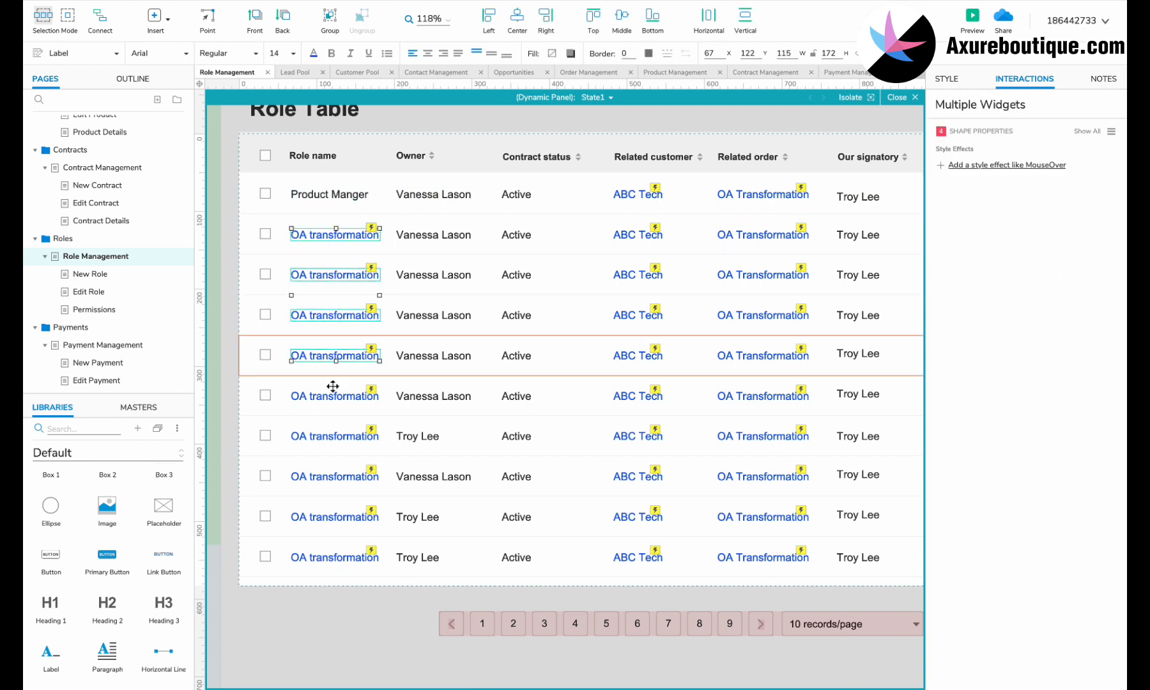
shift+click(334, 396)
shift+click(334, 476)
shift+click(334, 557)
key(Delete)
- Copy the Product Manger label down into all the remaining rows of the Role name column
drag(328, 194, 321, 315)
shift+click(320, 235)
shift+click(325, 194)
drag(320, 315, 317, 436)
click(316, 517)
drag(315, 516, 309, 558)
- Rename the Owner header to Users and place its sort icon next to the text
text(Us)
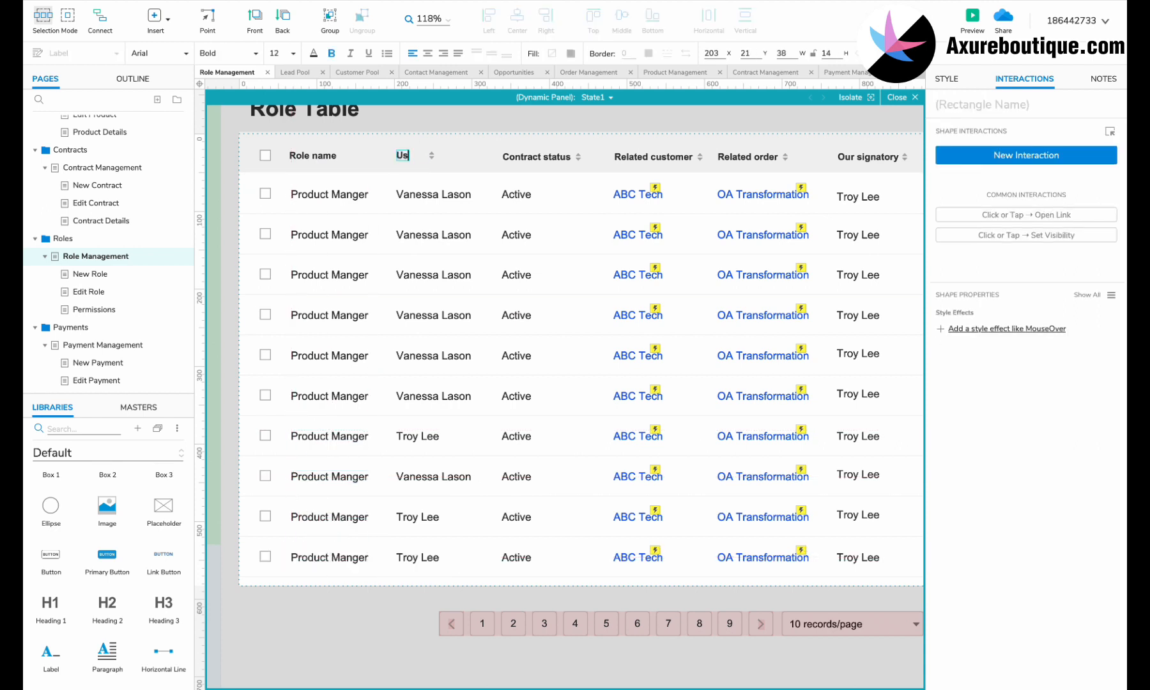
text(ers)
drag(432, 155, 429, 155)
- Set the first row's Users value to 12 and colour the text blue
double_click(418, 194)
text(12)
click(404, 195)
click(313, 53)
click(391, 264)
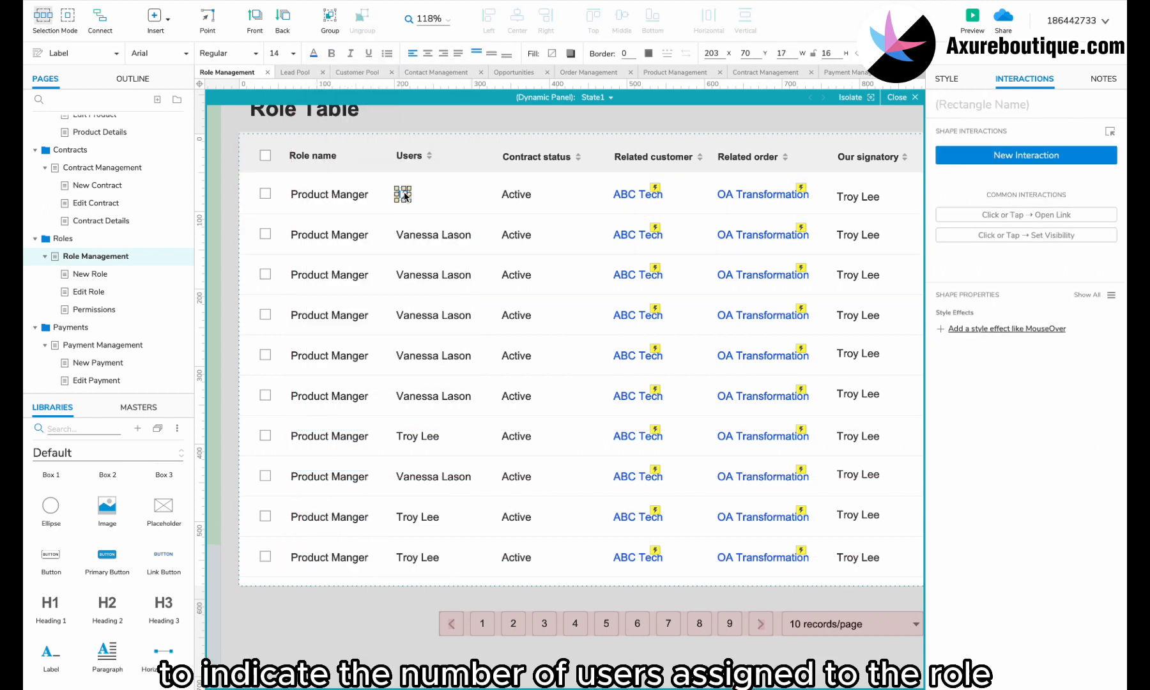
- Replace the owner names in the remaining rows of the Users column with the blue 12
double_click(413, 235)
key(ctrl+v)
double_click(419, 398)
key(ctrl+v)
double_click(423, 517)
key(ctrl+v)
double_click(418, 556)
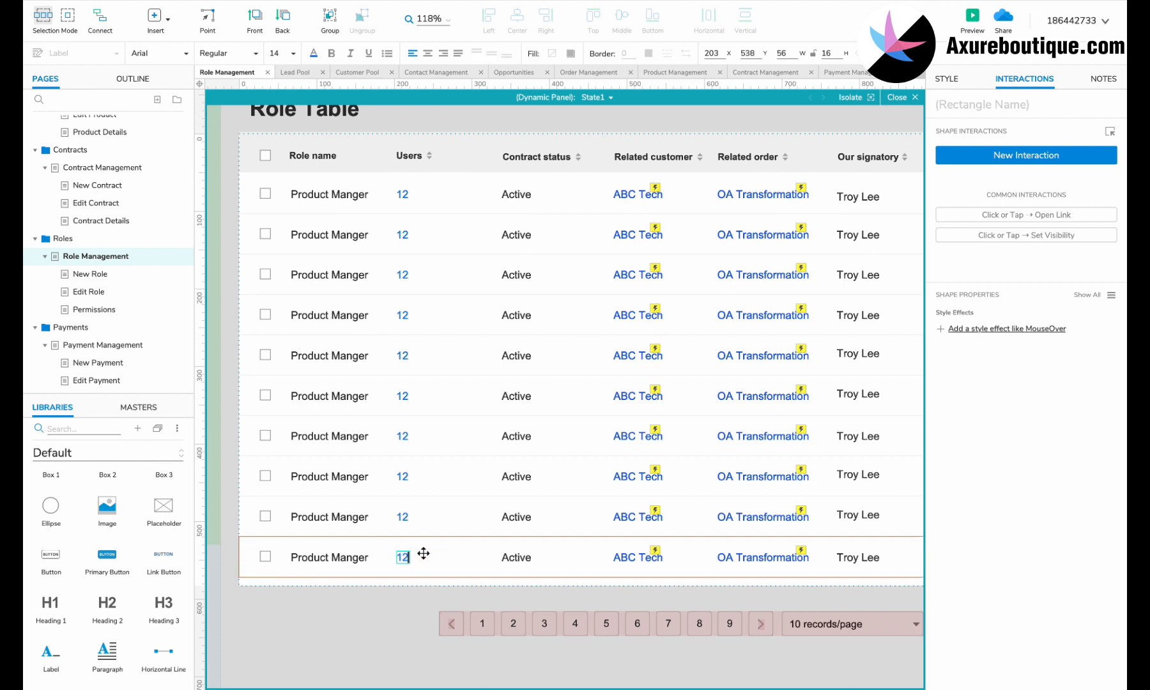
- Rename the Contract status header to Role status and move it with its sort icon closer to the Users column
double_click(530, 157)
text(Role)
drag(577, 157, 473, 275)
- Move the first row's Active label under the Role status header and change its text to Enabled
click(517, 195)
double_click(472, 196)
text(Enabled)
- Delete the Active labels from the remaining table rows
click(516, 234)
shift+click(515, 275)
shift+click(515, 315)
shift+click(515, 356)
shift+click(514, 397)
shift+click(517, 560)
key(Delete)
- Copy the Enabled label down into every remaining row of the Role status column
shift+click(475, 196)
shift+click(476, 234)
shift+click(479, 191)
drag(480, 190, 473, 355)
click(474, 477)
shift+click(478, 439)
key(super+d)
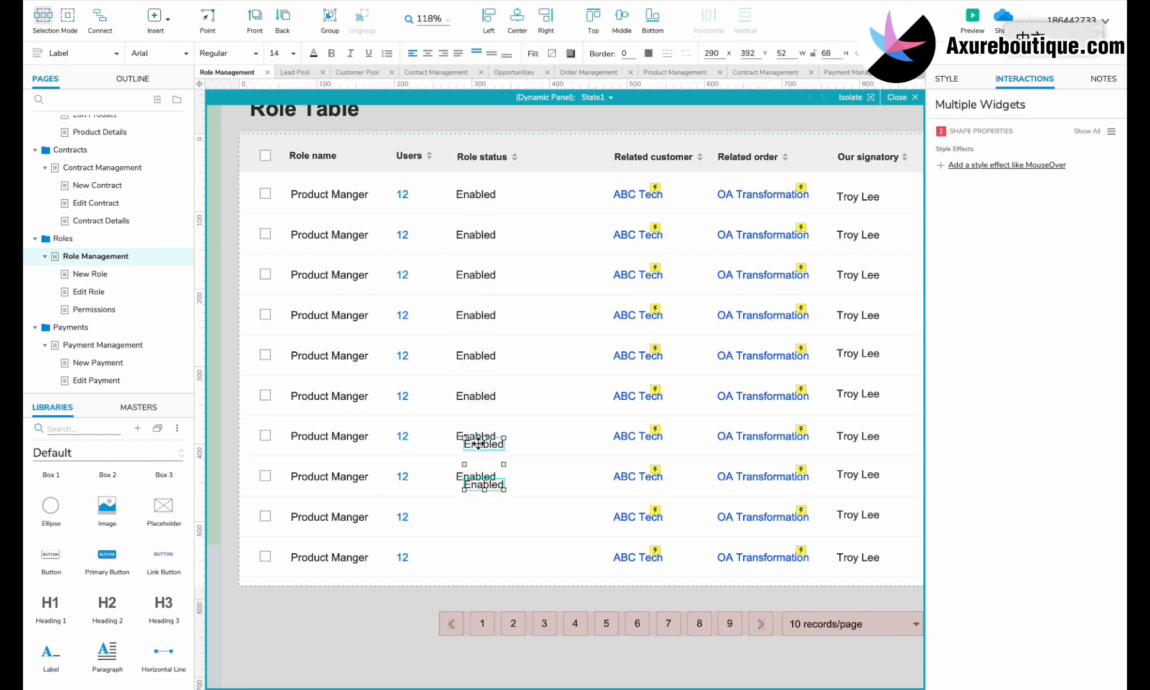
key(super+z)
click(477, 439)
shift+click(476, 476)
drag(476, 438, 467, 516)
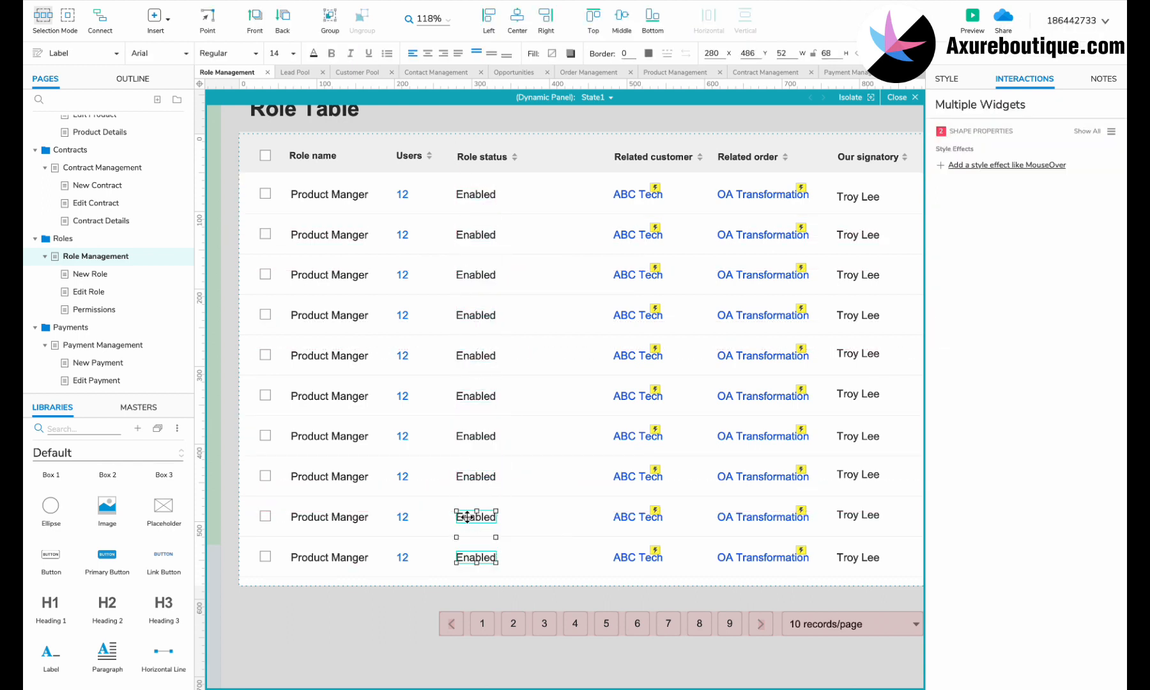
- Rename the Related customer header to Description and move it with its sort icon next to Role status
click(644, 159)
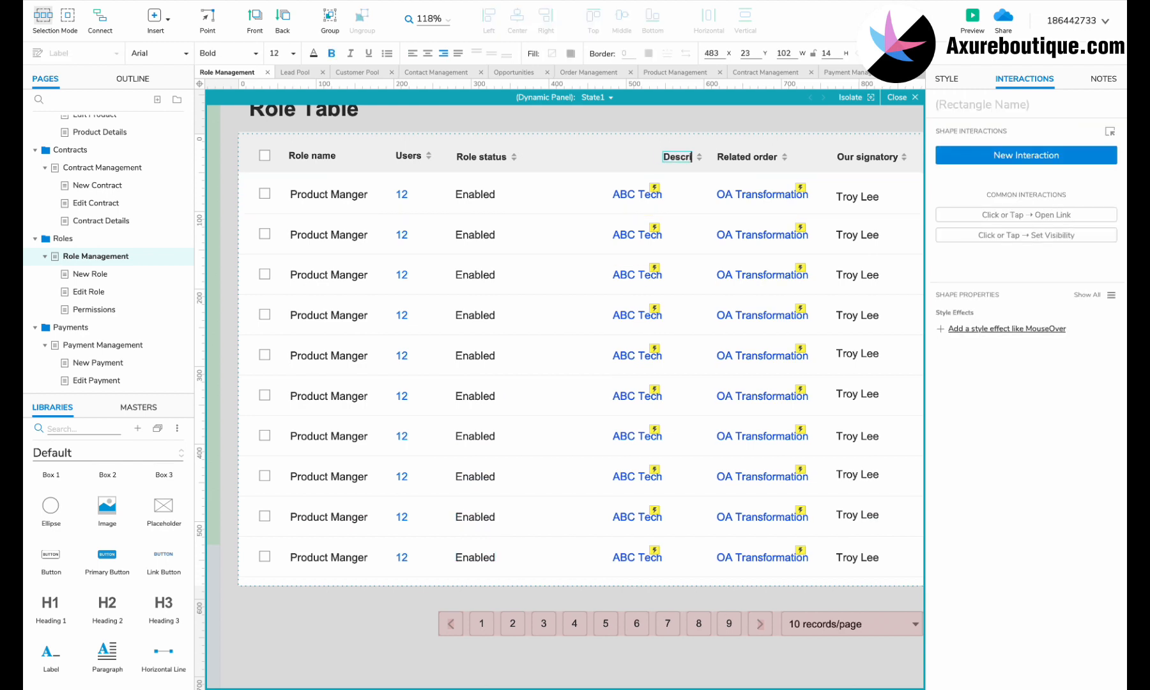
shift+click(698, 156)
drag(655, 160, 550, 160)
- Delete the ABC Tech links from all table rows
click(629, 197)
shift+click(630, 236)
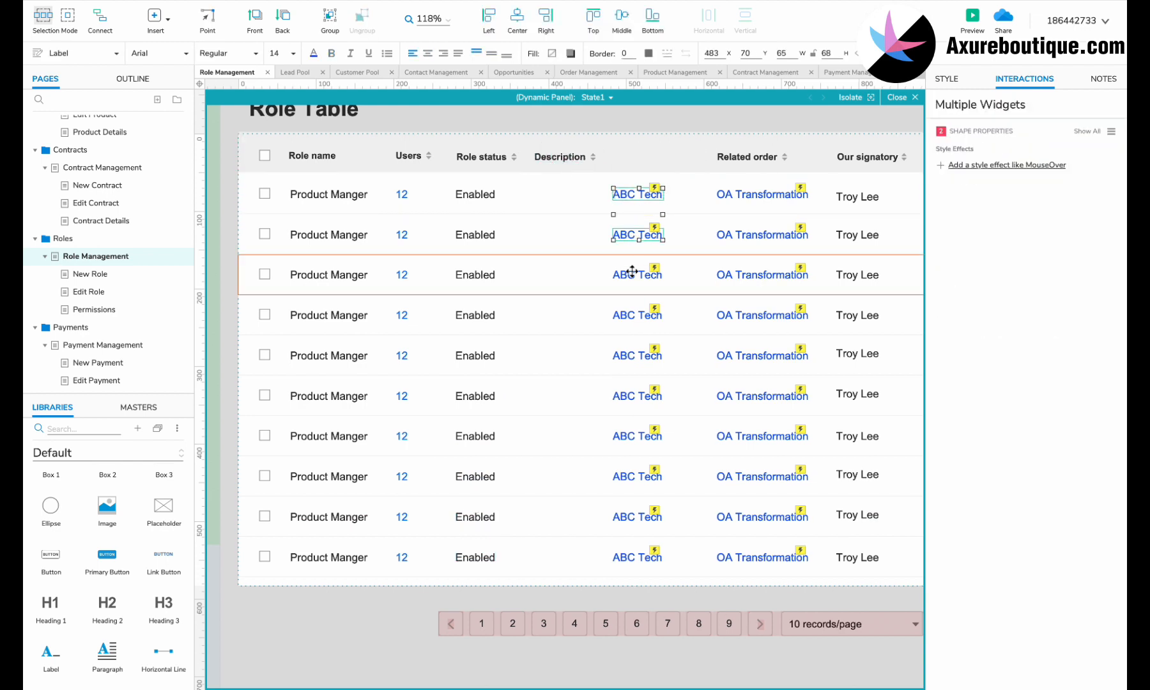
shift+click(631, 274)
shift+click(635, 316)
shift+click(638, 356)
shift+click(640, 398)
key(Delete)
- Copy the first two Enabled labels into the Description column and change both to Responsible for product manager
click(475, 194)
shift+click(474, 234)
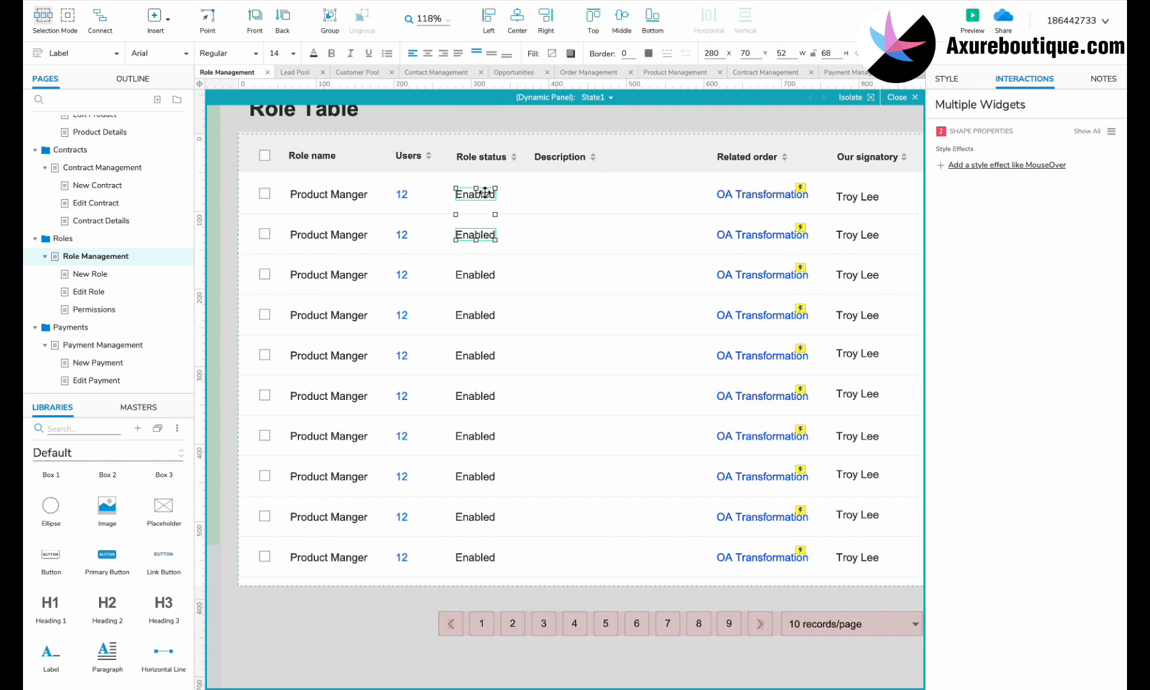
drag(476, 194, 554, 195)
double_click(548, 194)
text(Responsible for pro)
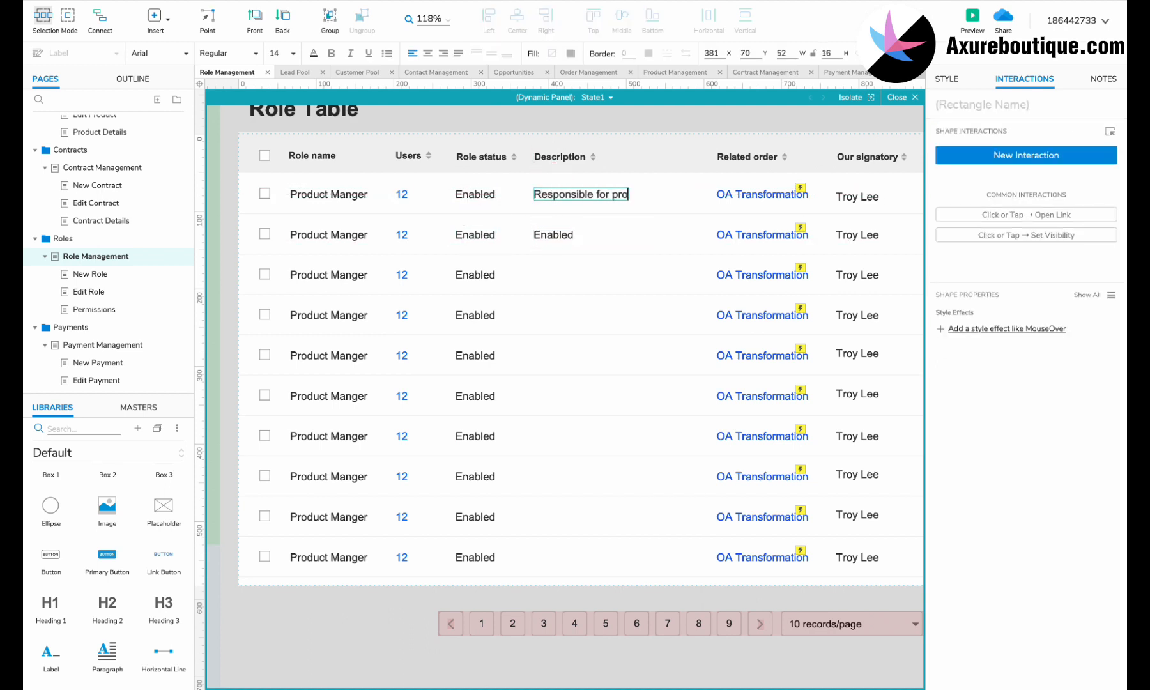
key(BackSpace)
text(ager)
key(super+a)
double_click(552, 235)
key(super+v)
- Copy the Responsible for product manager text down into the remaining rows of the Description column
shift+click(546, 196)
drag(547, 196, 544, 276)
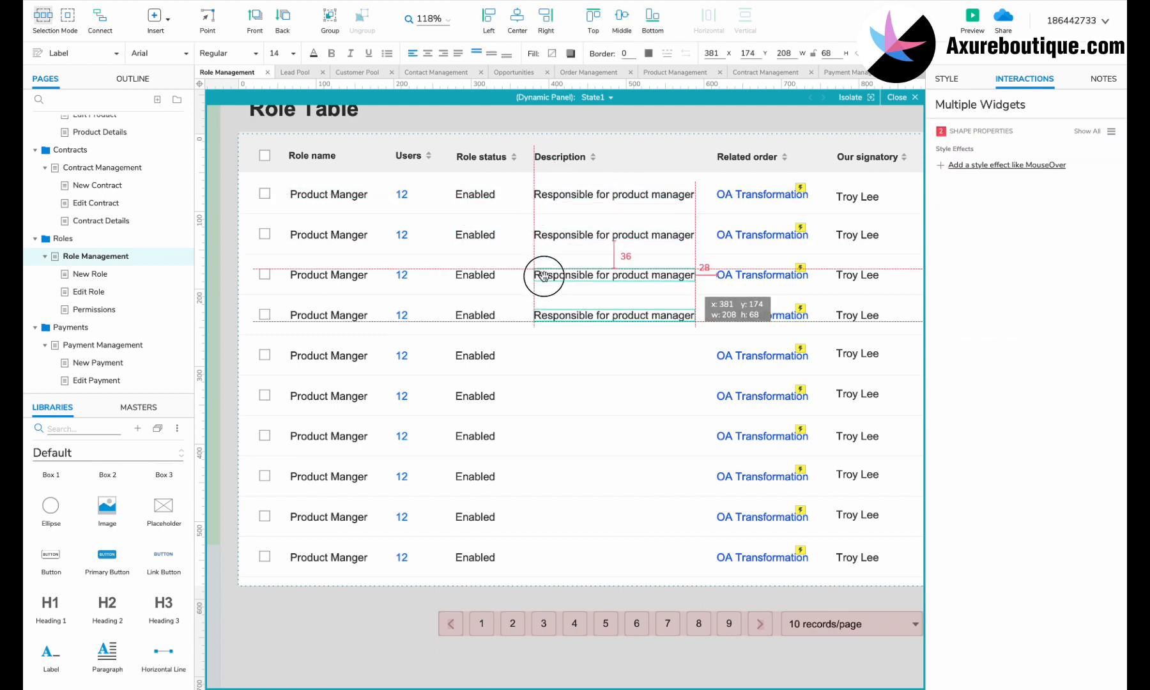
shift+click(551, 235)
shift+click(552, 199)
drag(551, 199, 549, 360)
click(553, 474)
shift+click(554, 436)
drag(554, 435, 553, 515)
- Delete the Related order column with its header, sort icon and OA Transformation links
scroll(553, 515, right, 4)
drag(450, 142, 566, 611)
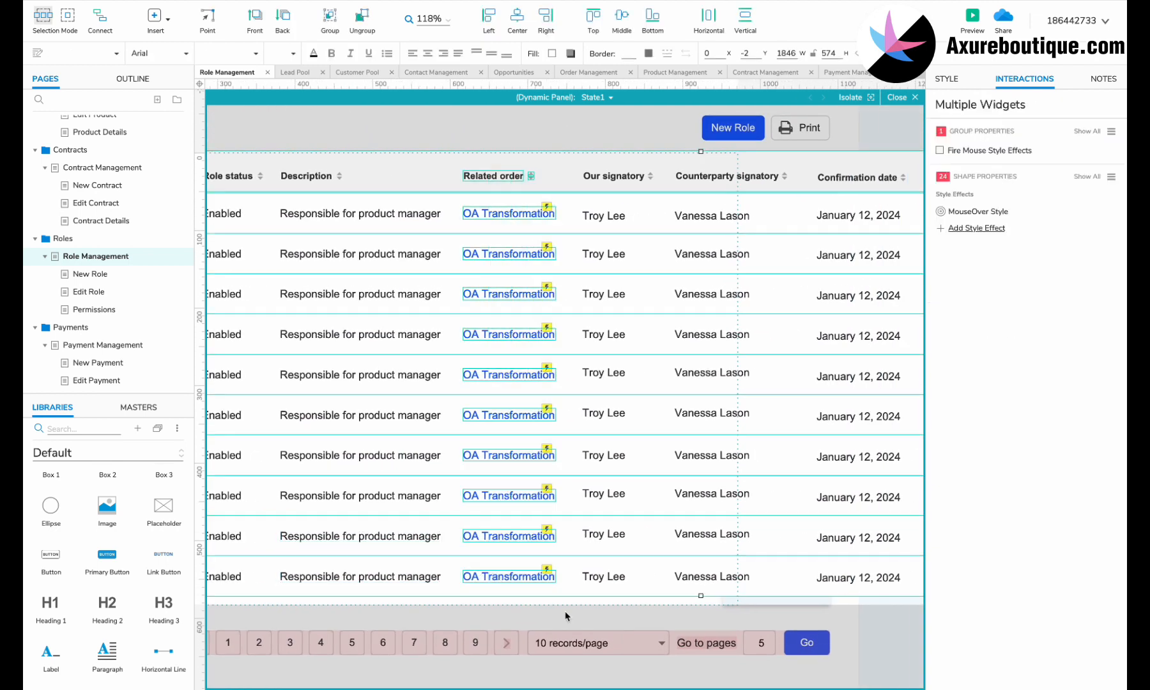
key(Delete)
- Move the Our signatory column next to Description and rename its header to Created by, aligned with its values
drag(655, 142, 565, 590)
drag(613, 176, 491, 177)
double_click(514, 175)
text(Created by)
shift+click(548, 176)
- Delete the Counterparty signatory column and the contract-specific columns that follow it
scroll(492, 184, right, 4)
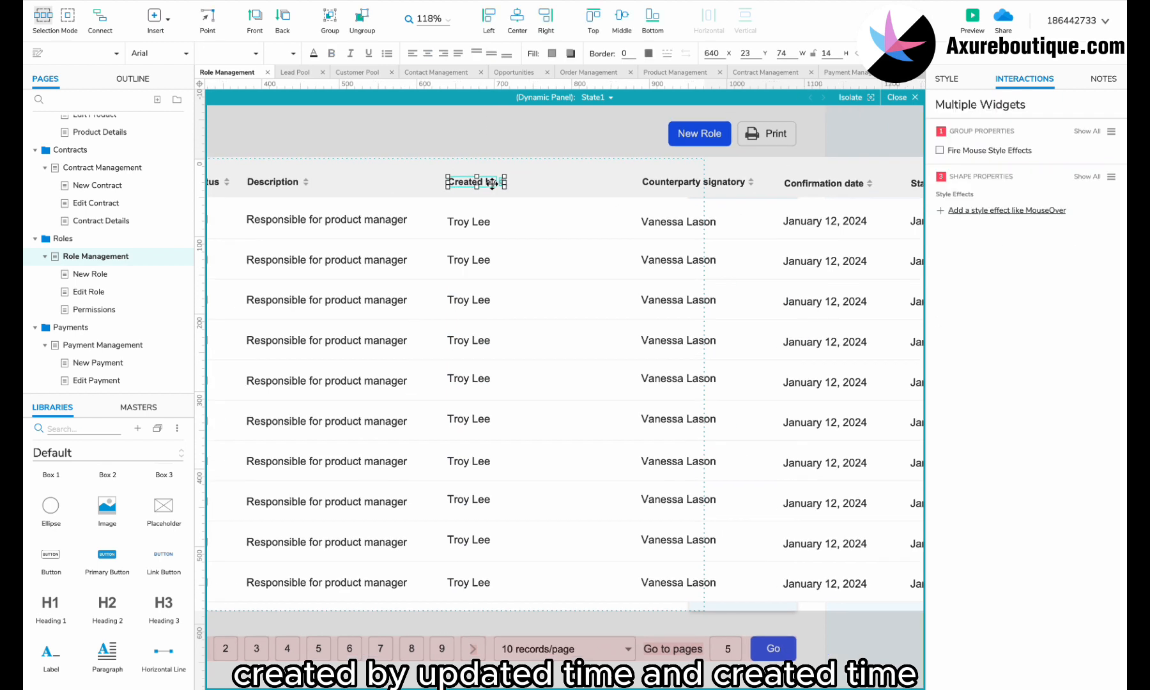
scroll(492, 184, right, 2)
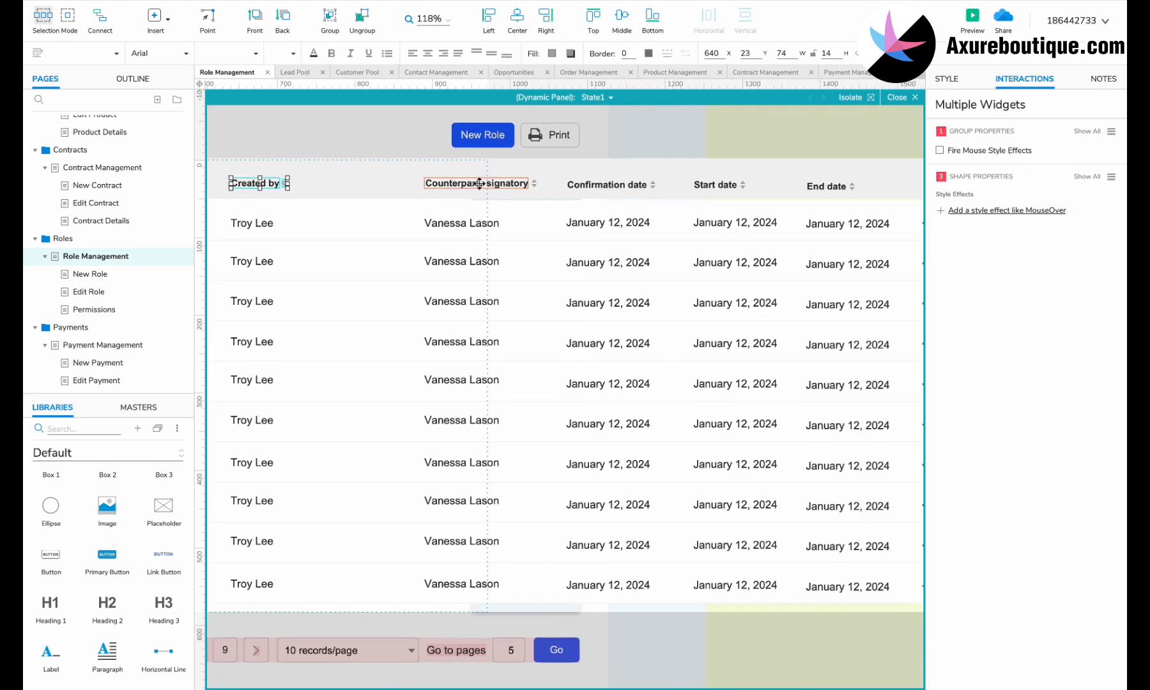
scroll(479, 185, down, 3)
drag(375, 154, 665, 503)
shift+drag(370, 503, 351, 156)
key(Delete)
- Move the last two date columns next to Created by and rename the first one's header to Updated time
drag(725, 142, 892, 532)
drag(739, 188, 314, 188)
scroll(322, 200, up, 3)
double_click(418, 182)
text(Updated time)
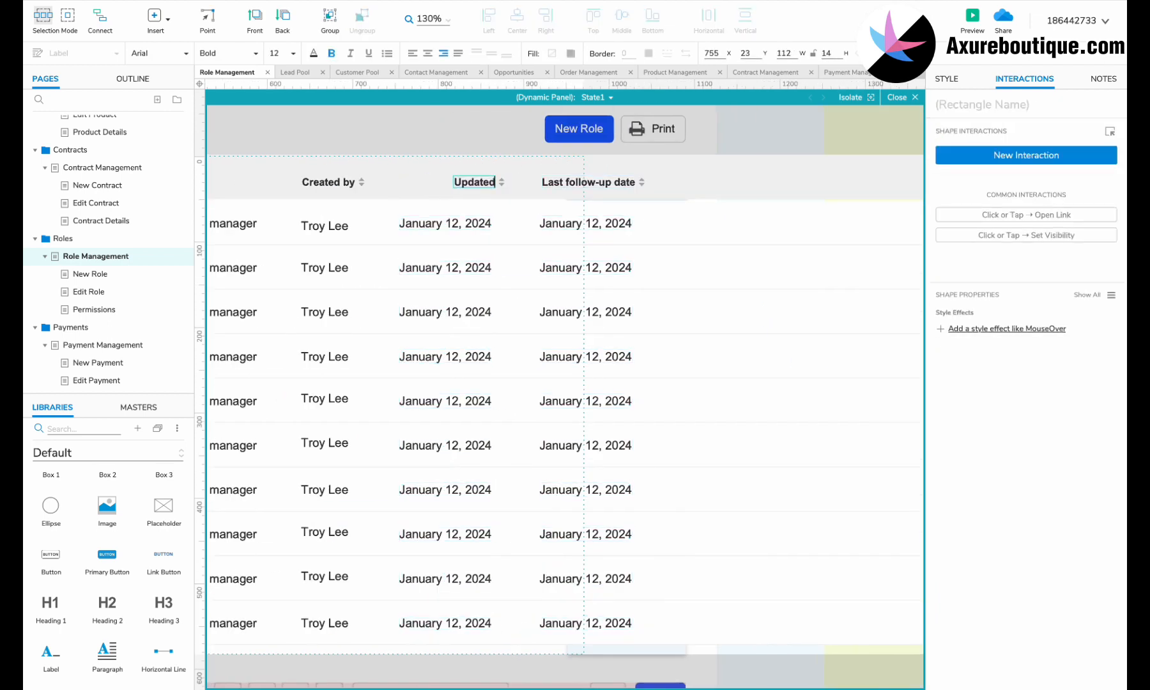
click(415, 182)
- Add a second line reading 12:00 am to every date in the Updated time column and align the entries with their rows
click(489, 224)
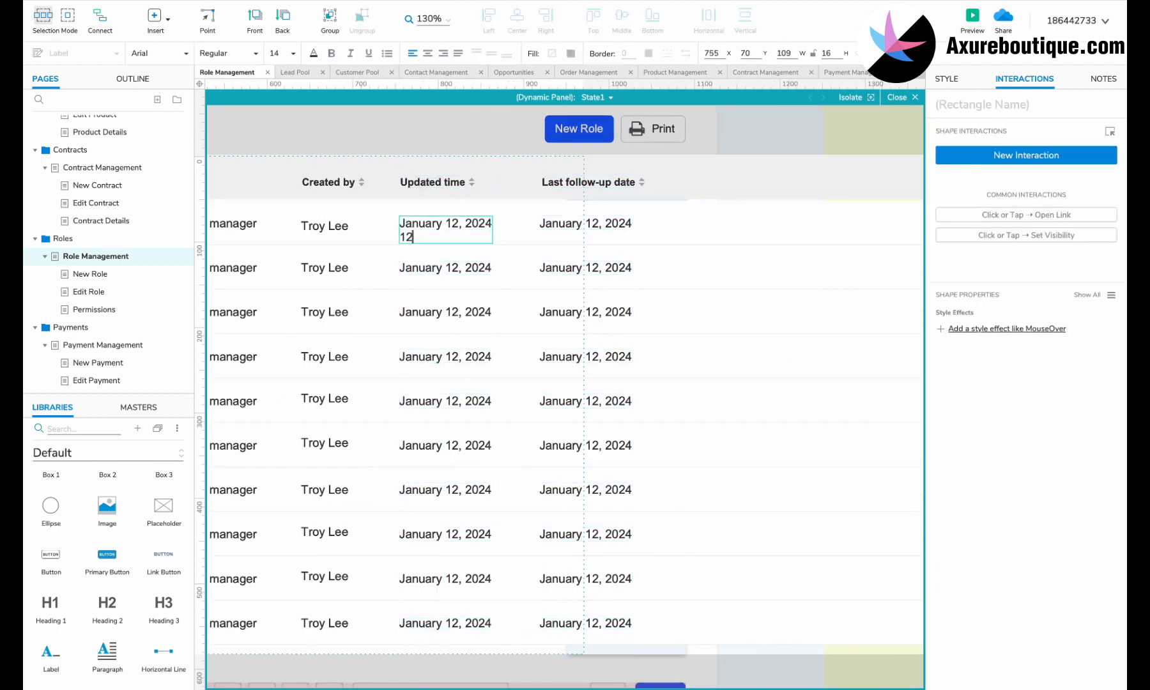
double_click(445, 268)
key(ctrl+v)
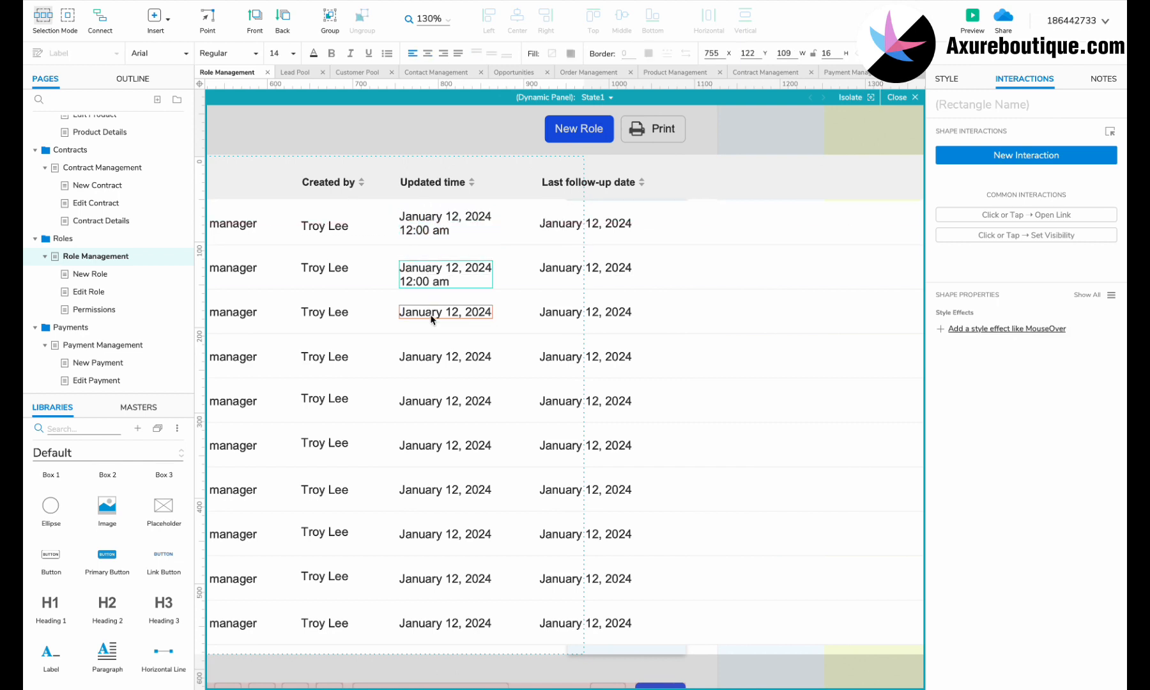
double_click(446, 312)
key(ctrl+v)
double_click(445, 356)
key(ctrl+v)
double_click(445, 400)
key(ctrl+v)
double_click(445, 445)
key(ctrl+v)
double_click(445, 489)
key(ctrl+v)
double_click(445, 534)
key(ctrl+v)
drag(416, 580, 437, 315)
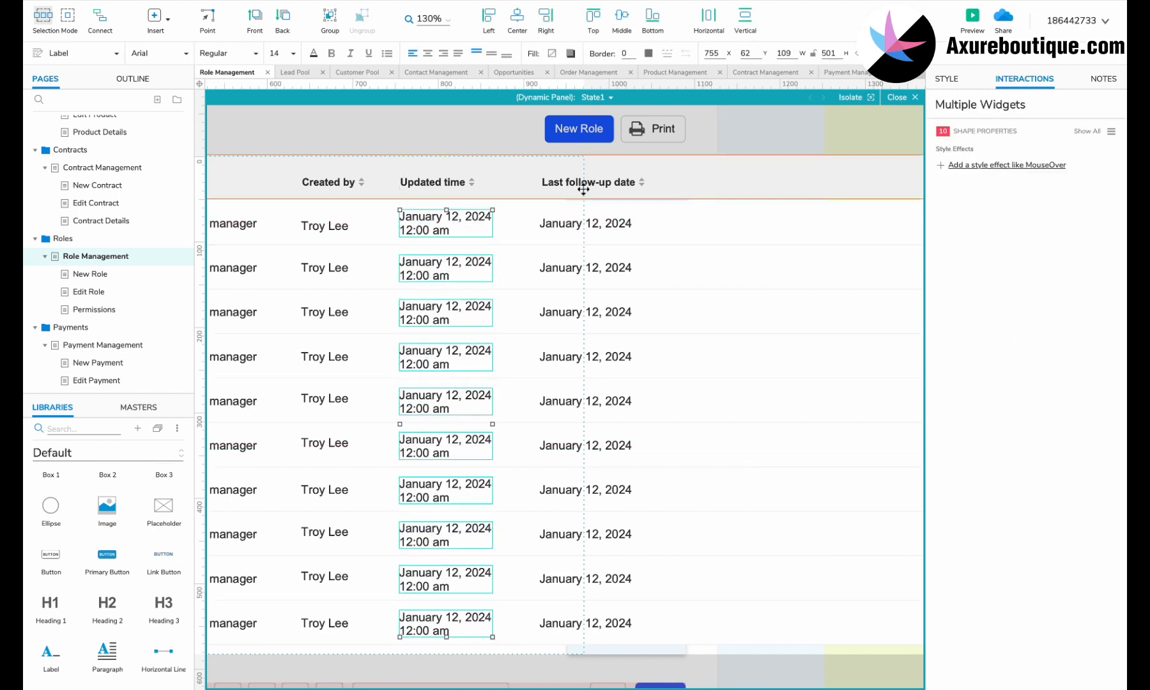
- Replace the dates under Last follow-up date with a copy of the Updated time column's date and time entries
click(577, 223)
drag(642, 206, 549, 400)
key(Delete)
key(ctrl+v)
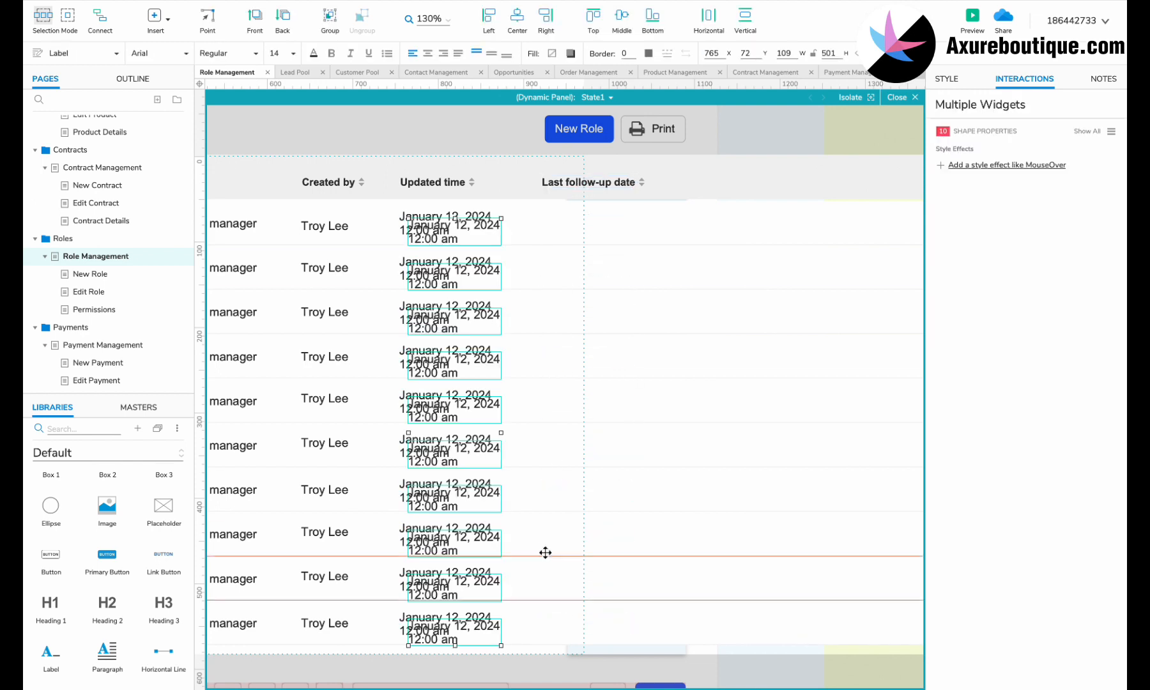
drag(415, 226, 557, 227)
- Rename the Last follow-up date header to Created time and align it with the entries below
double_click(578, 182)
text(Created time)
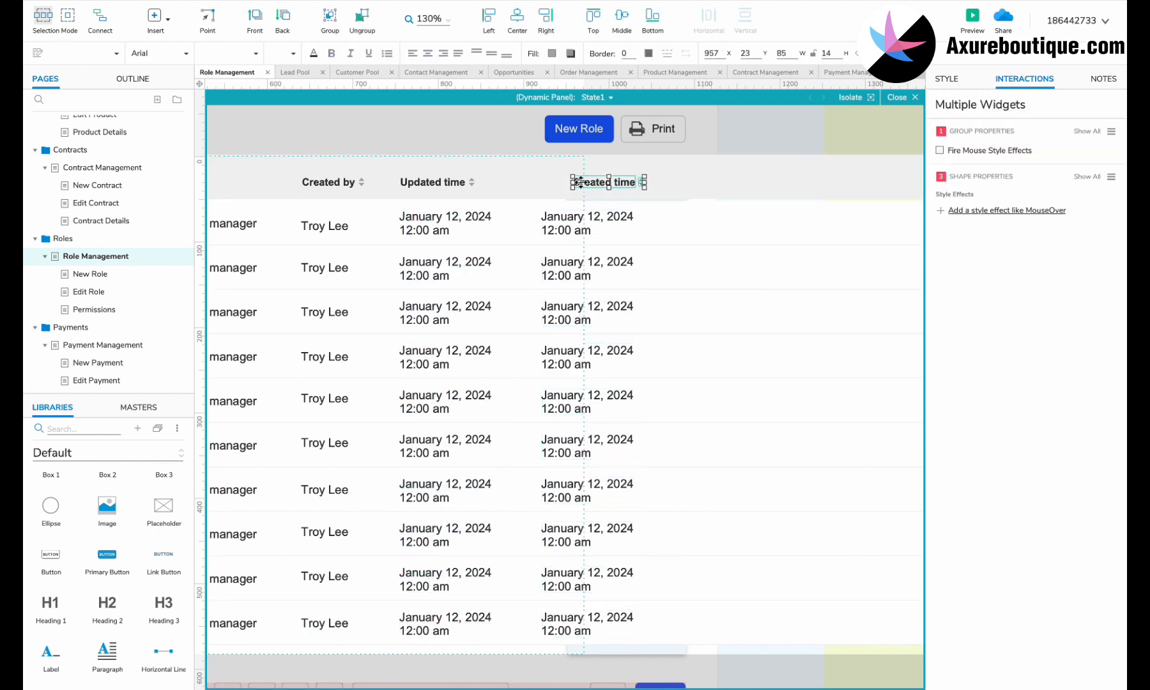
drag(578, 182, 553, 179)
- Shorten the table's row backgrounds to end near the Created time column
scroll(586, 224, down, 5)
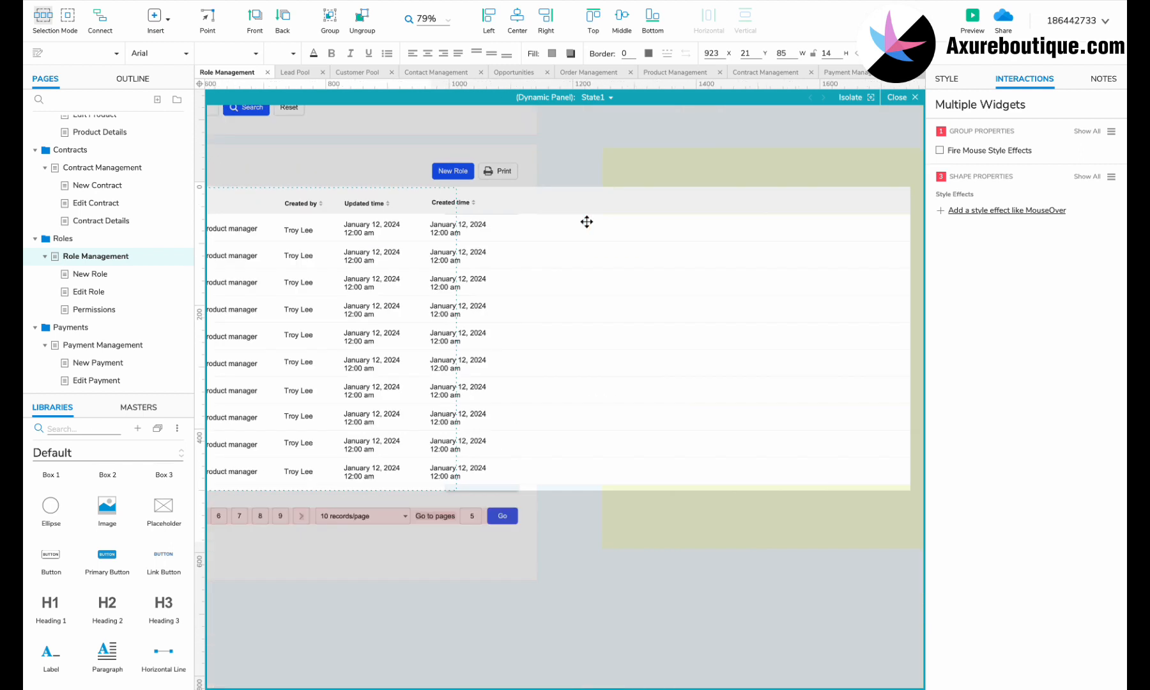
click(824, 335)
drag(824, 335, 449, 326)
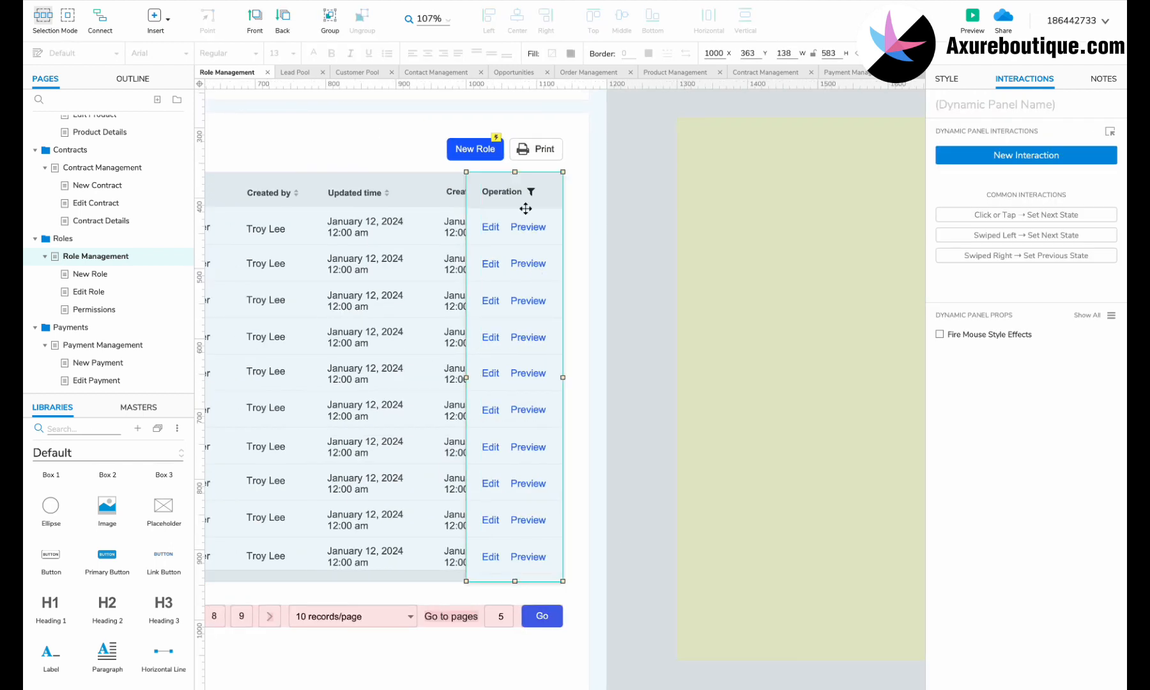
- Change the first row's Preview link in the Operation column to Assign to user and widen the column's row backgrounds to fit
double_click(527, 203)
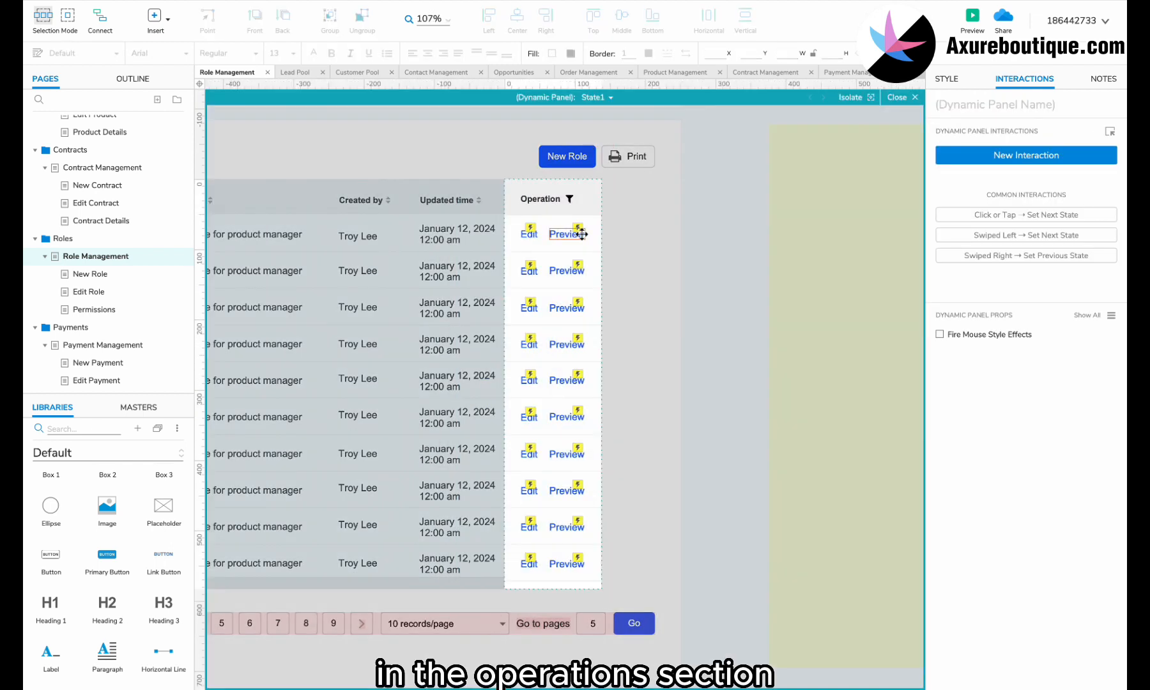
double_click(566, 233)
text(Assign to users)
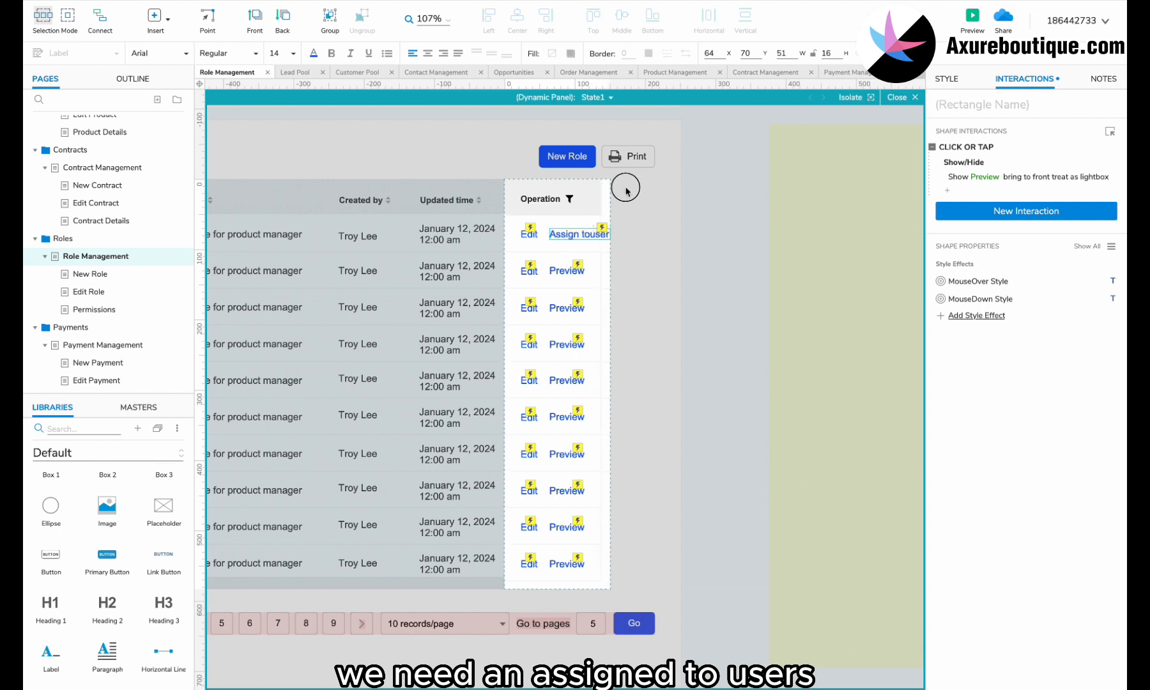
key(ctrl+a)
drag(602, 358, 685, 379)
click(599, 240)
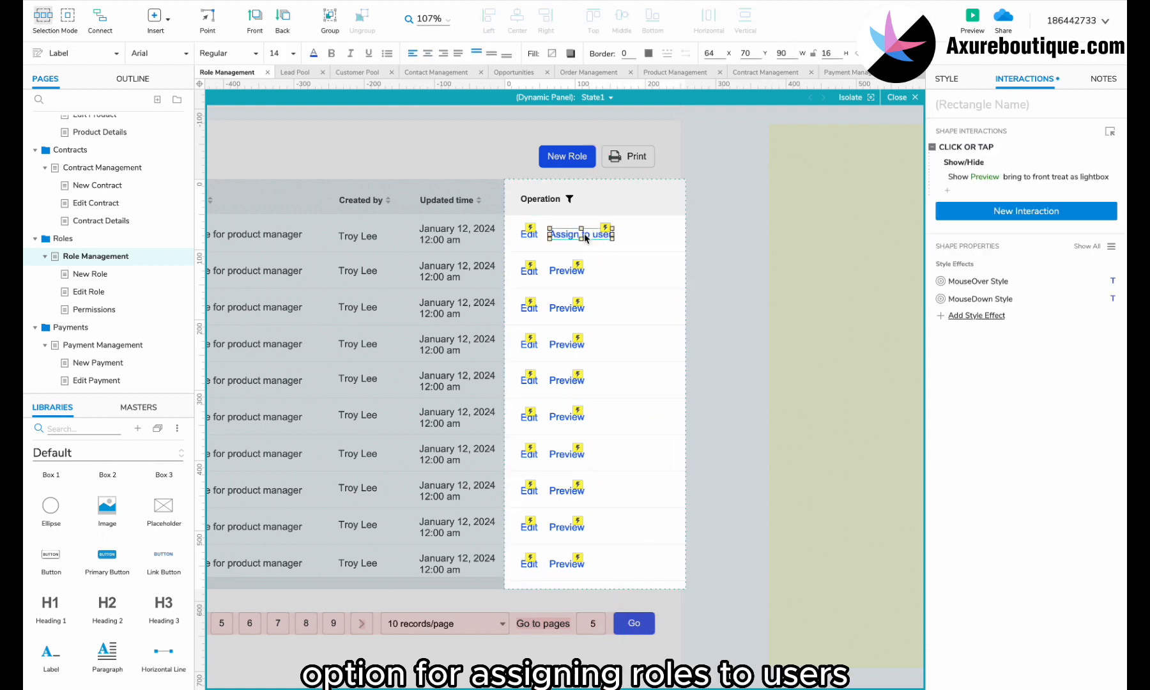
- Replace the Preview links in the remaining Operation rows with Assign to user
click(966, 147)
key(Delete)
double_click(585, 236)
key(ctrl+c)
double_click(575, 271)
key(ctrl+v)
double_click(575, 308)
key(ctrl+v)
double_click(569, 417)
key(ctrl+v)
double_click(568, 454)
key(ctrl+v)
double_click(571, 490)
key(ctrl+v)
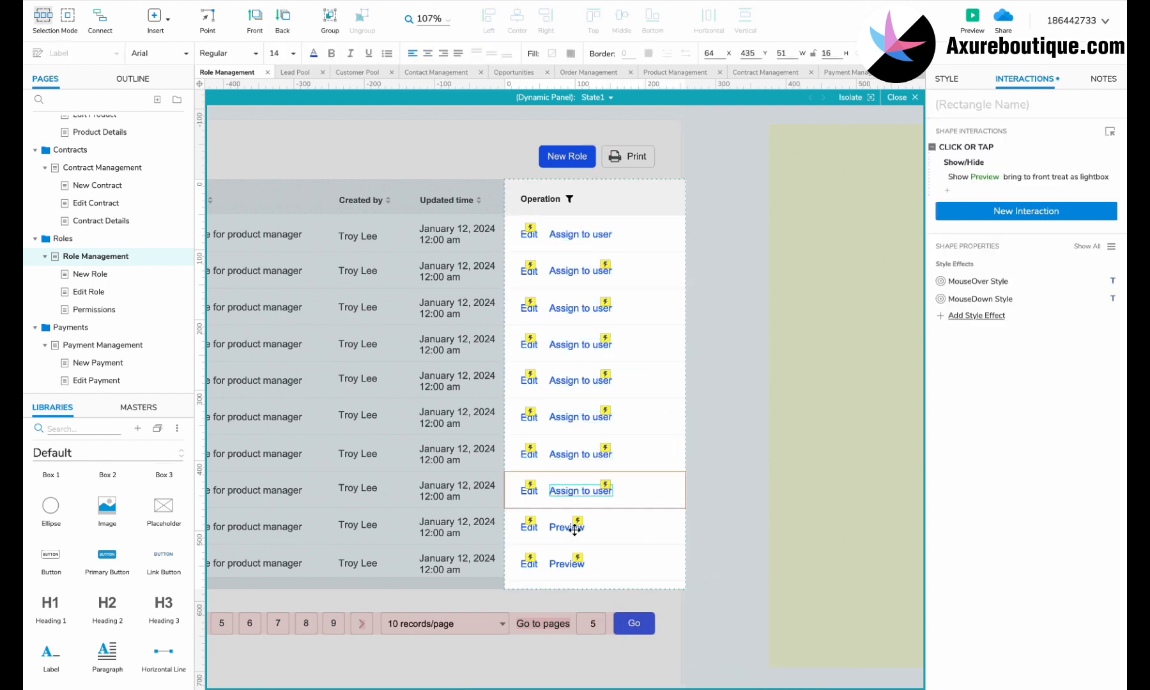
double_click(573, 527)
key(ctrl+v)
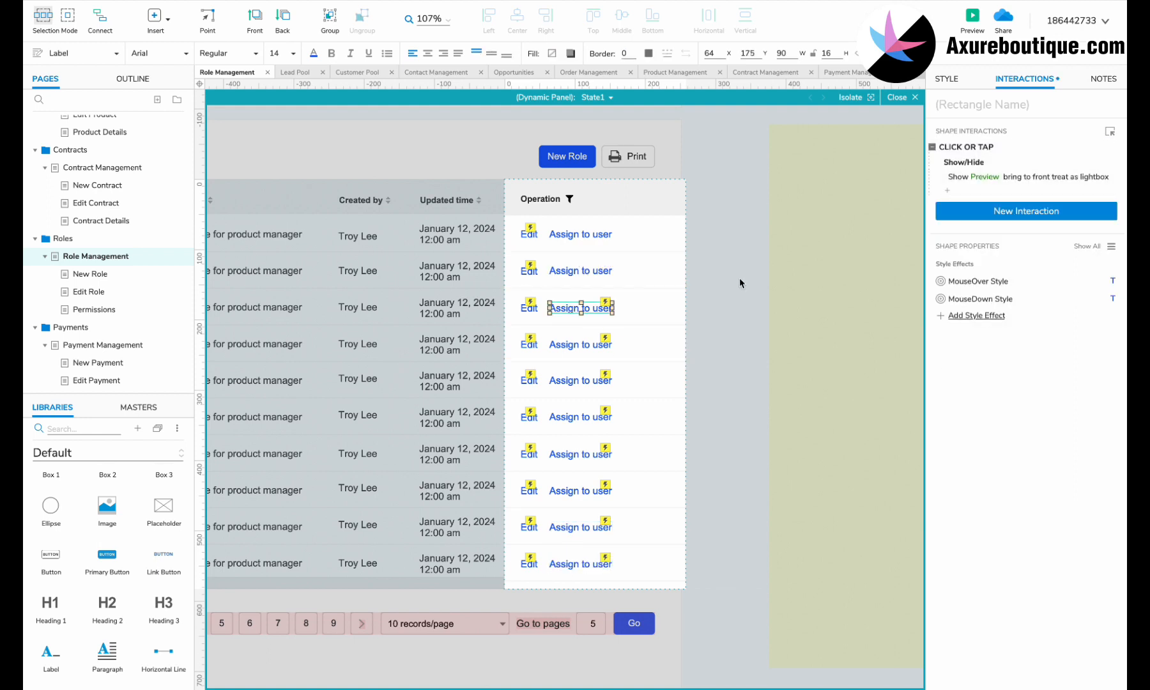
- Rename the Preview dynamic panel beside the page as Assign to user
click(862, 246)
double_click(956, 104)
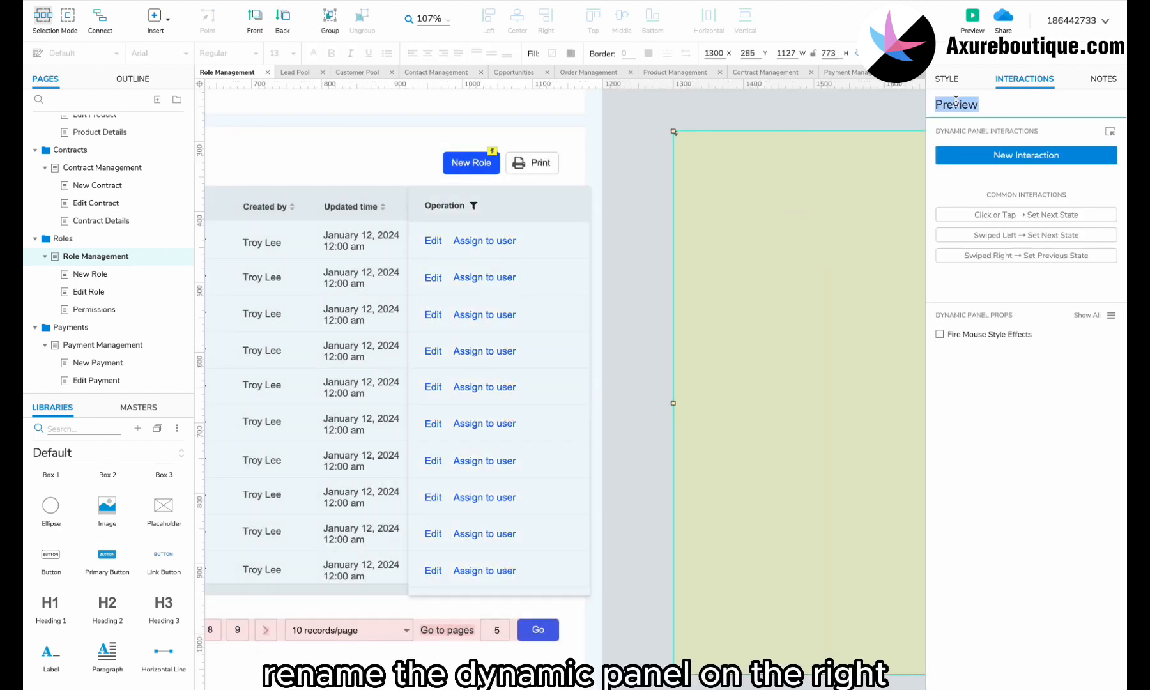
text(Assign to user)
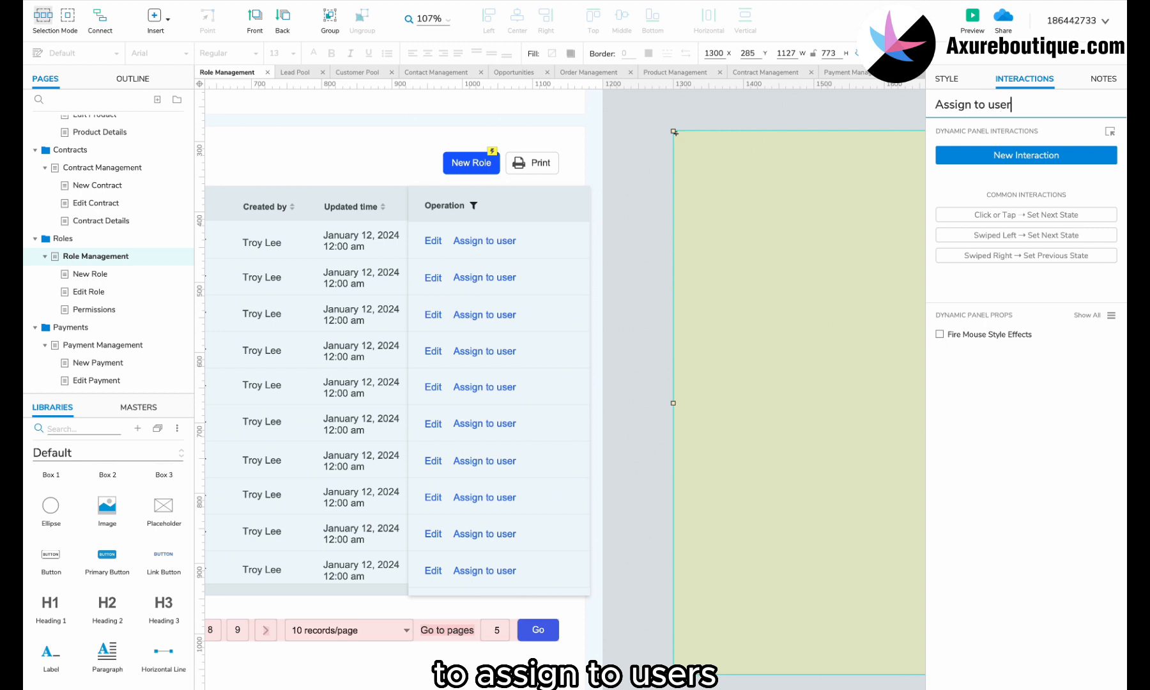
- Undo the panel rename and the link text replacements in the rows below the first
double_click(502, 268)
click(511, 240)
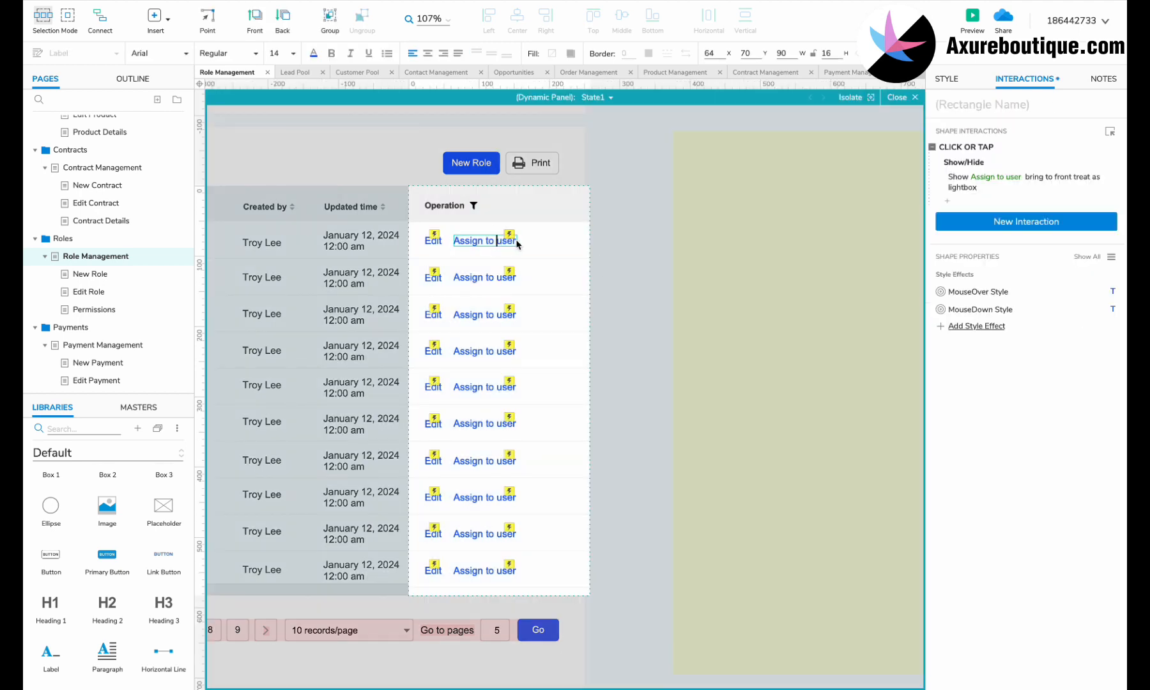
key(super+z)
key(super+z)
key(super+z)
key(super+z)
key(super+z)
key(super+z)
key(super+z)
key(super+z)
key(super+z)
- Correct the first row's link to Assign to users and replace every other row's Preview link with the same text
double_click(508, 241)
text(s)
key(super+a)
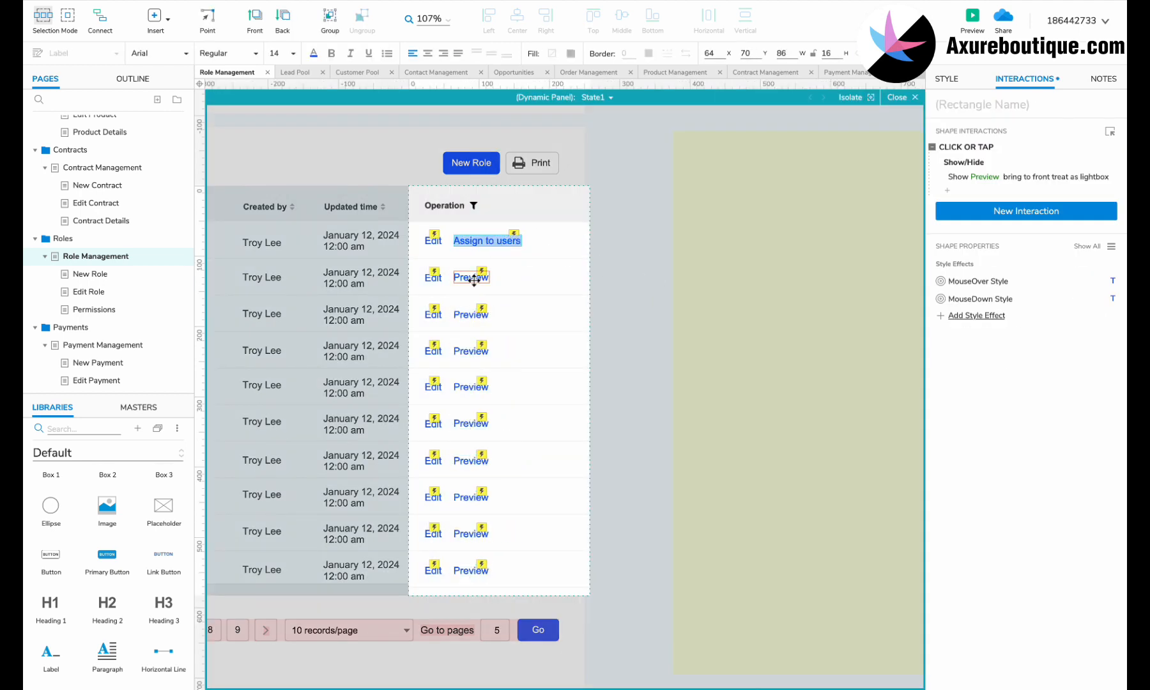
double_click(472, 277)
key(super+v)
double_click(472, 314)
key(super+v)
key(super+v)
double_click(472, 534)
key(super+v)
double_click(471, 570)
key(super+v)
click(487, 533)
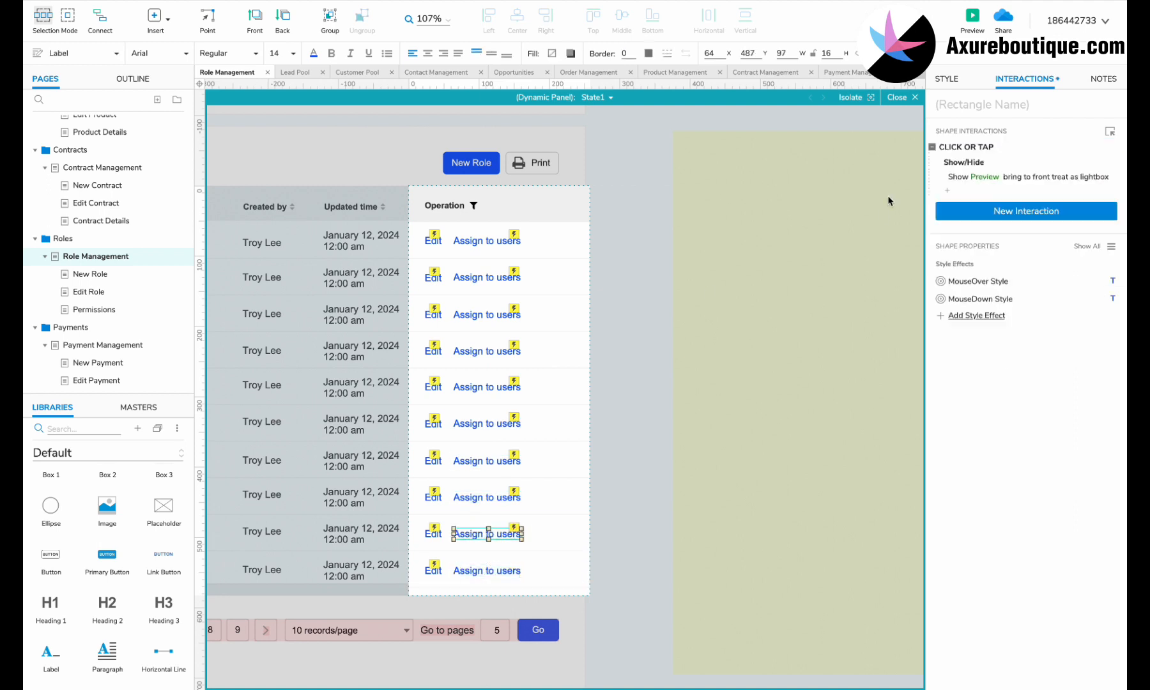
click(487, 497)
click(560, 275)
- Duplicate the first Assign to users link beside it, rename the copy Permissions and widen the Operation column's row backgrounds
drag(487, 240, 559, 240)
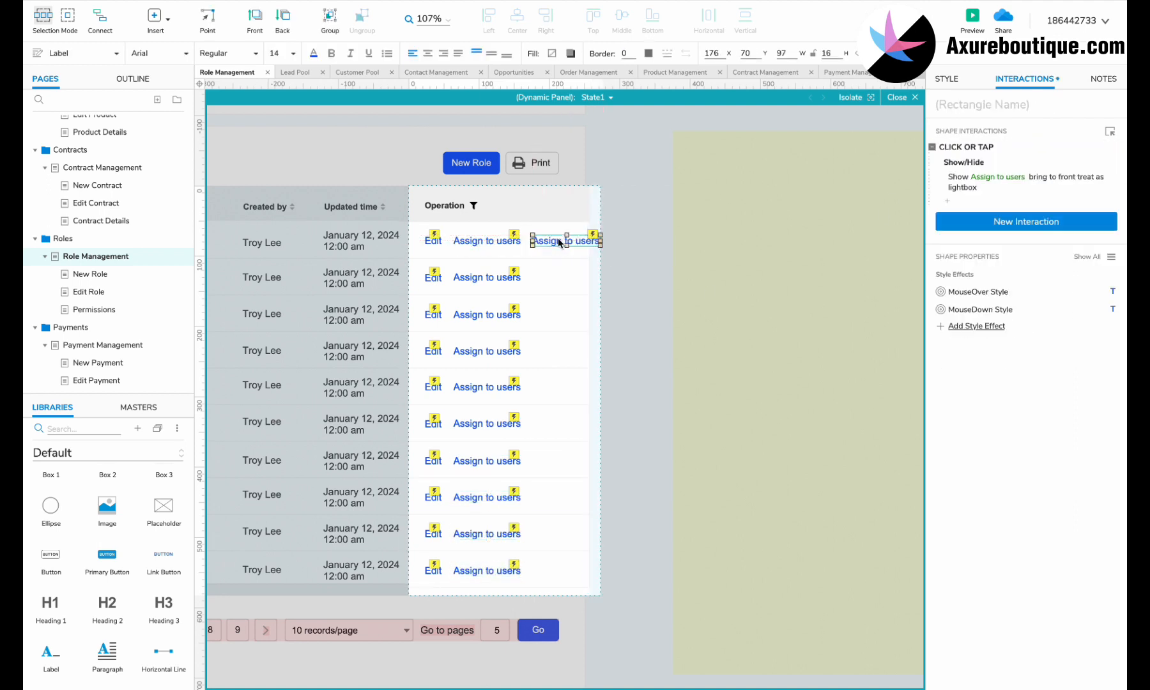
double_click(559, 240)
text(Permissions)
click(612, 180)
drag(612, 180, 591, 604)
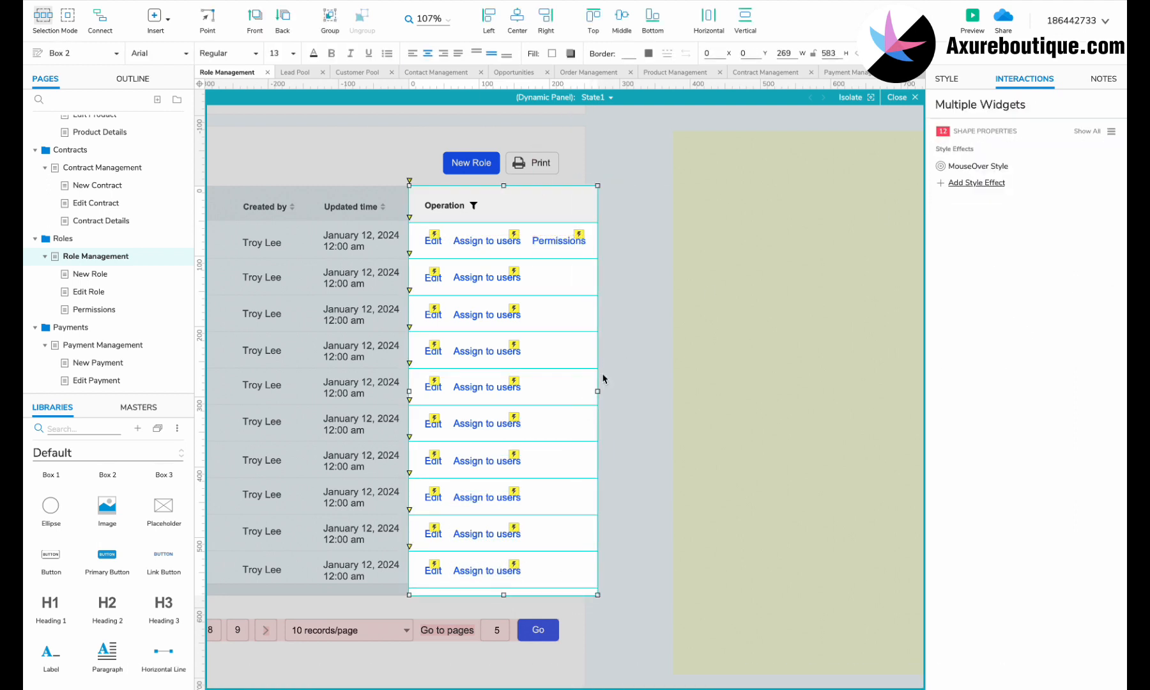
- Replace the Permissions link's show-panel action with an Open Link action
click(559, 240)
click(963, 162)
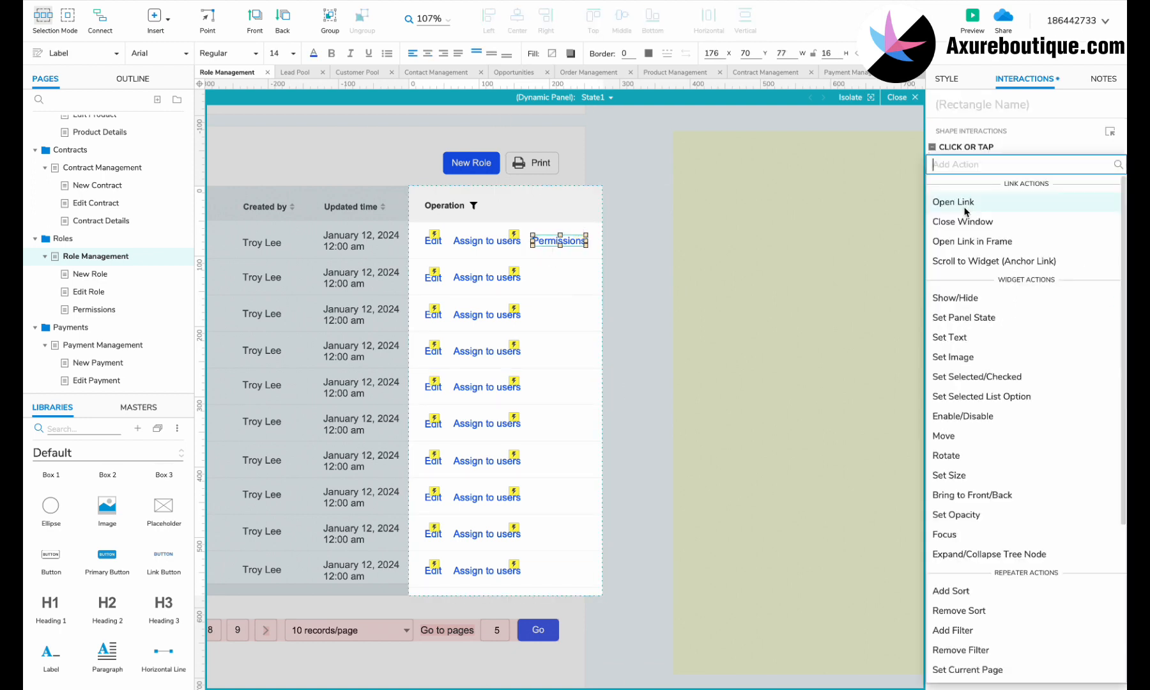
click(955, 198)
scroll(1011, 337, down, 2)
click(997, 332)
click(1091, 249)
- Copy the Permissions link into all remaining rows and align the Operation panel's outer edge with the Print button
drag(558, 240, 552, 321)
drag(612, 224, 530, 403)
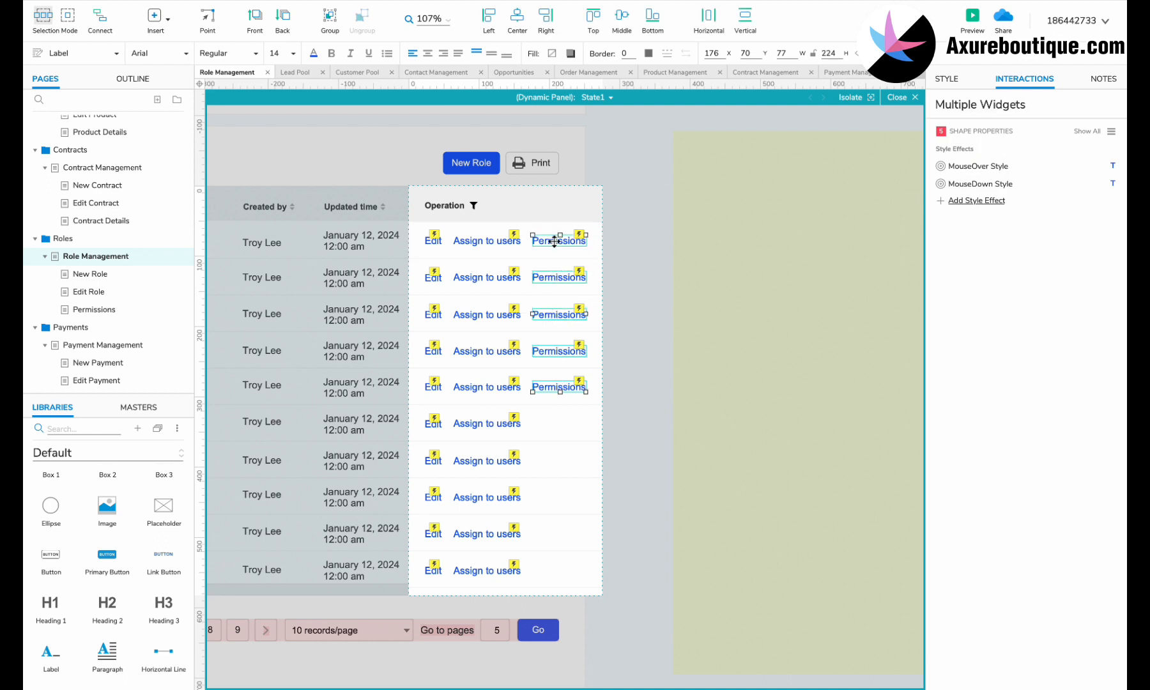
drag(547, 241, 544, 416)
click(652, 434)
key(Escape)
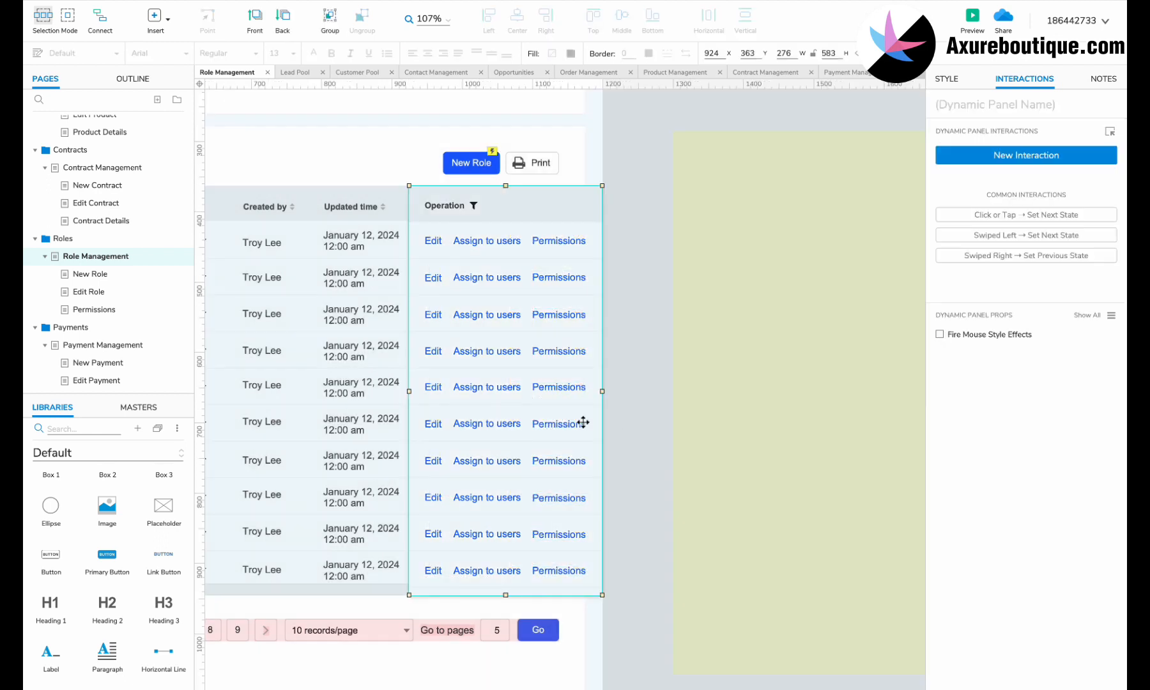
scroll(548, 416, right, 3)
click(609, 419)
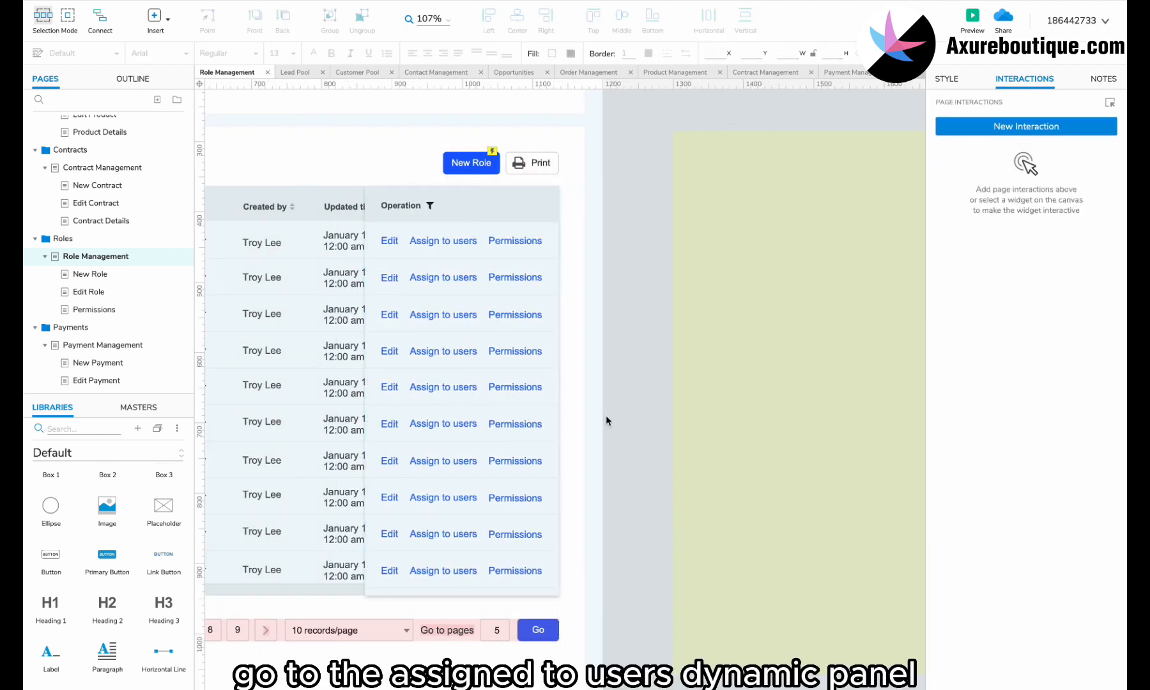
- Change the heading inside the Assign to users dynamic panel to Assign to Users
click(706, 354)
double_click(705, 353)
double_click(554, 153)
text(Assign to Users)
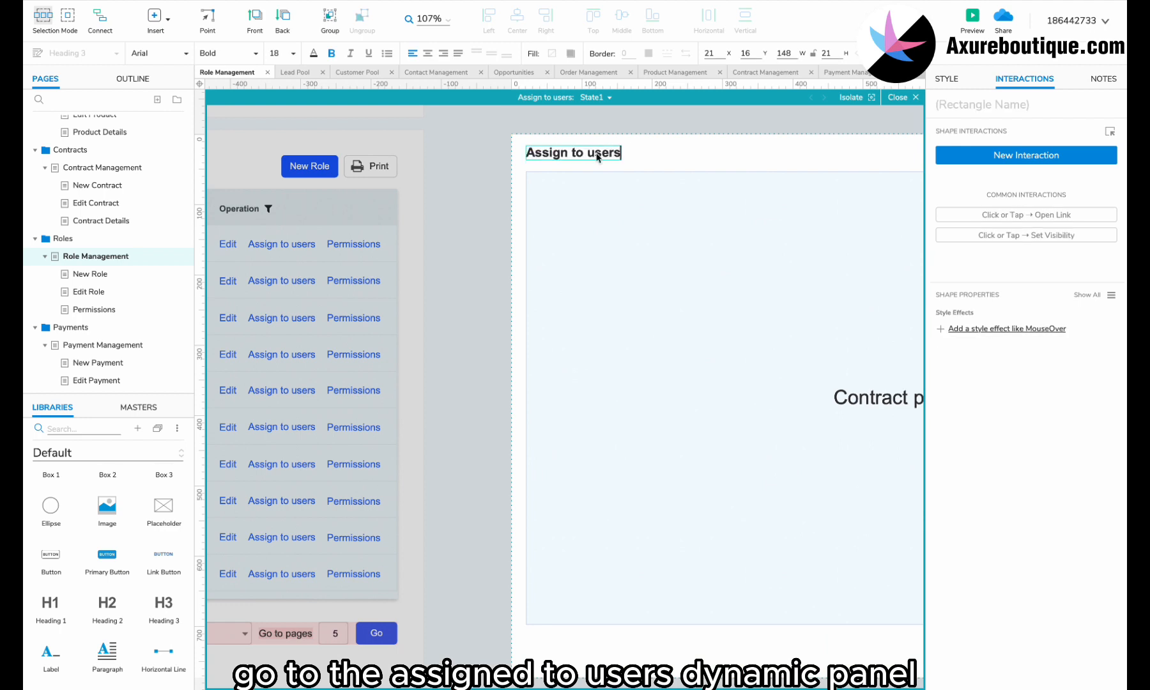
- Replace the preview placeholder in the Assign to users panel with copies of the search bar and the role table
scroll(593, 155, down, 3)
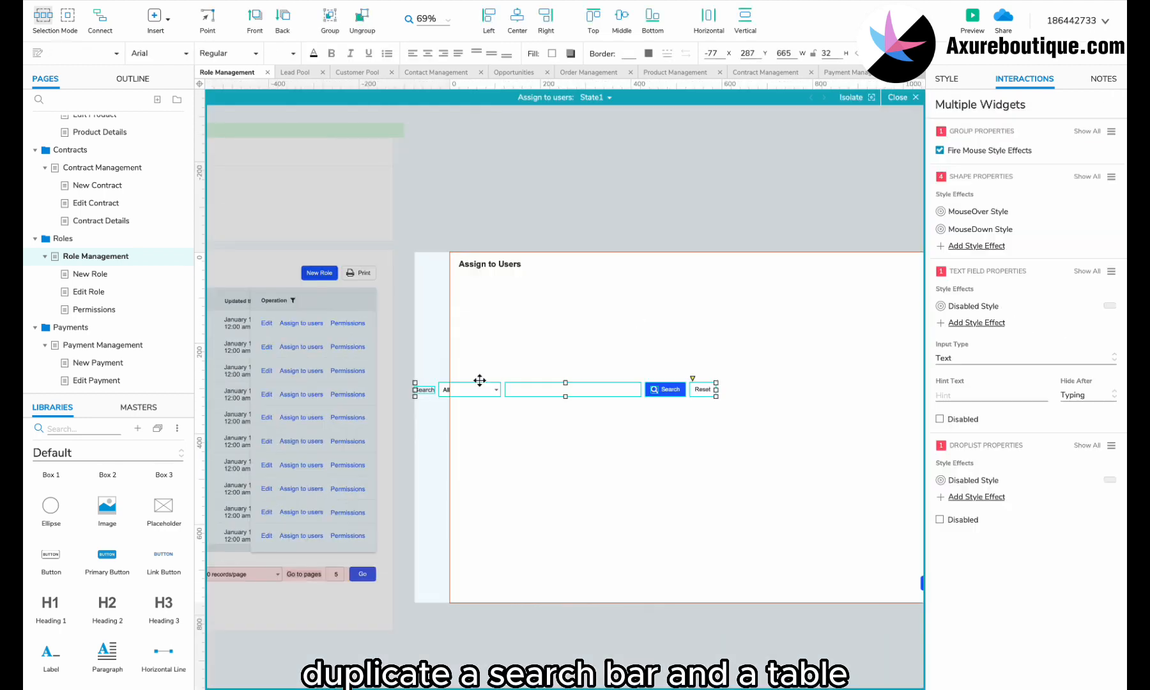
drag(479, 385, 508, 265)
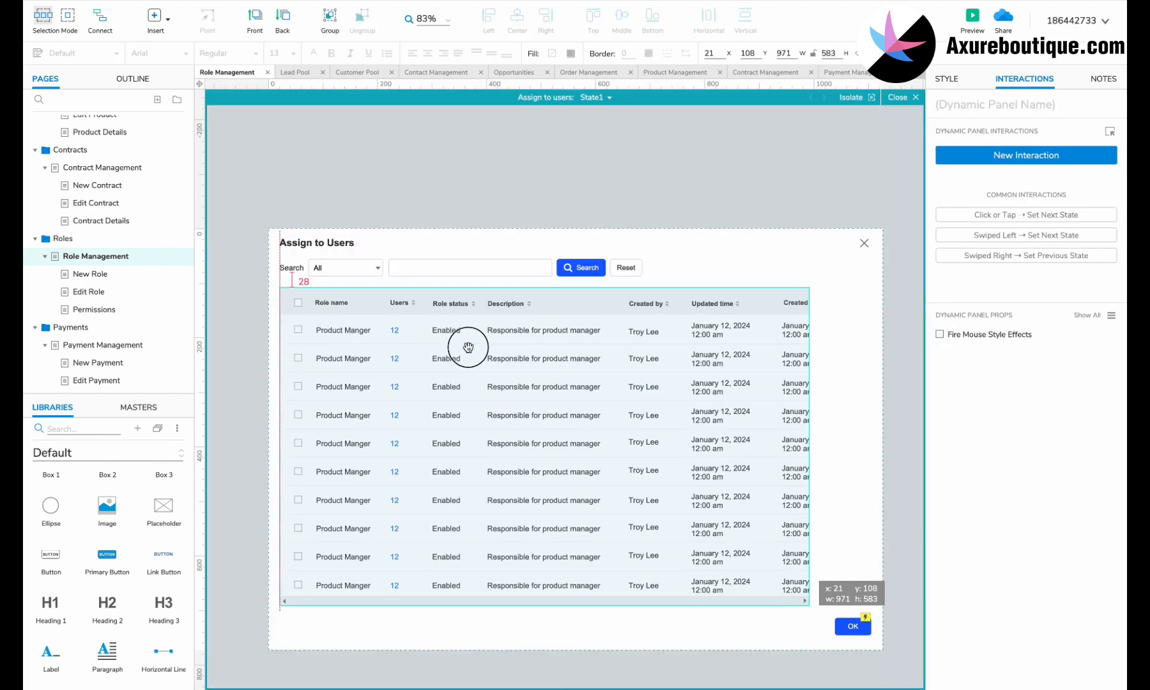
scroll(468, 348, right, 5)
drag(605, 416, 640, 399)
scroll(649, 411, left, 5)
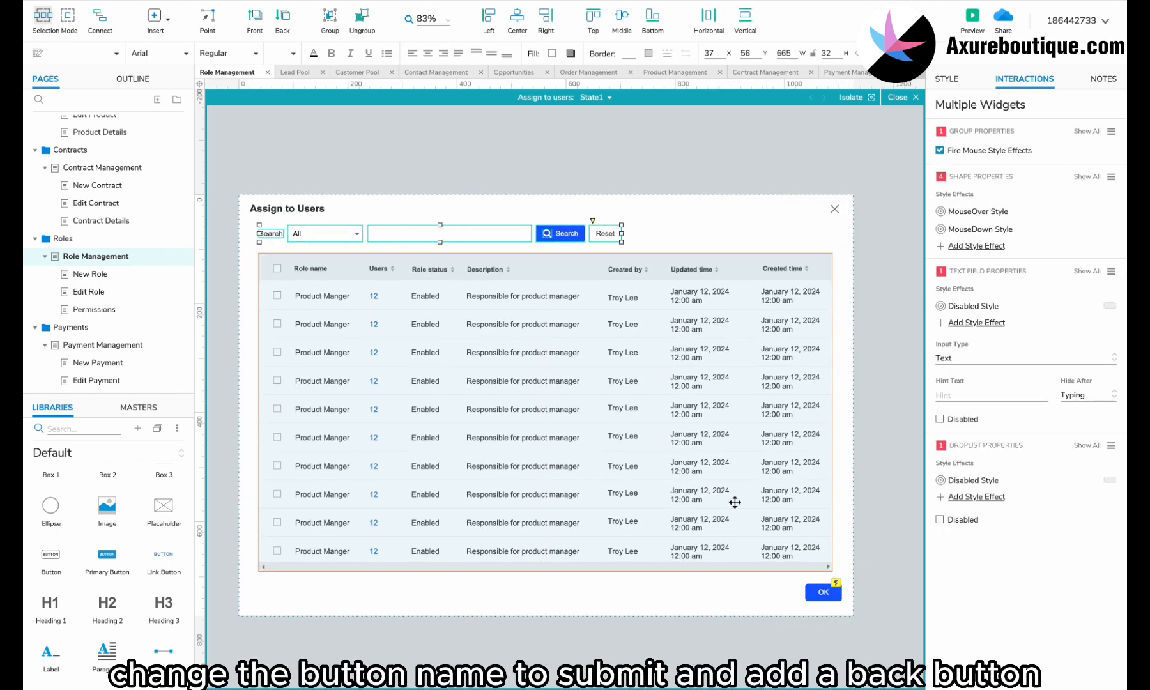
- Rename the OK button below the copied table as Submit
scroll(607, 383, down, 3)
scroll(830, 517, left, 2)
click(830, 518)
drag(830, 518, 824, 518)
text(Submit)
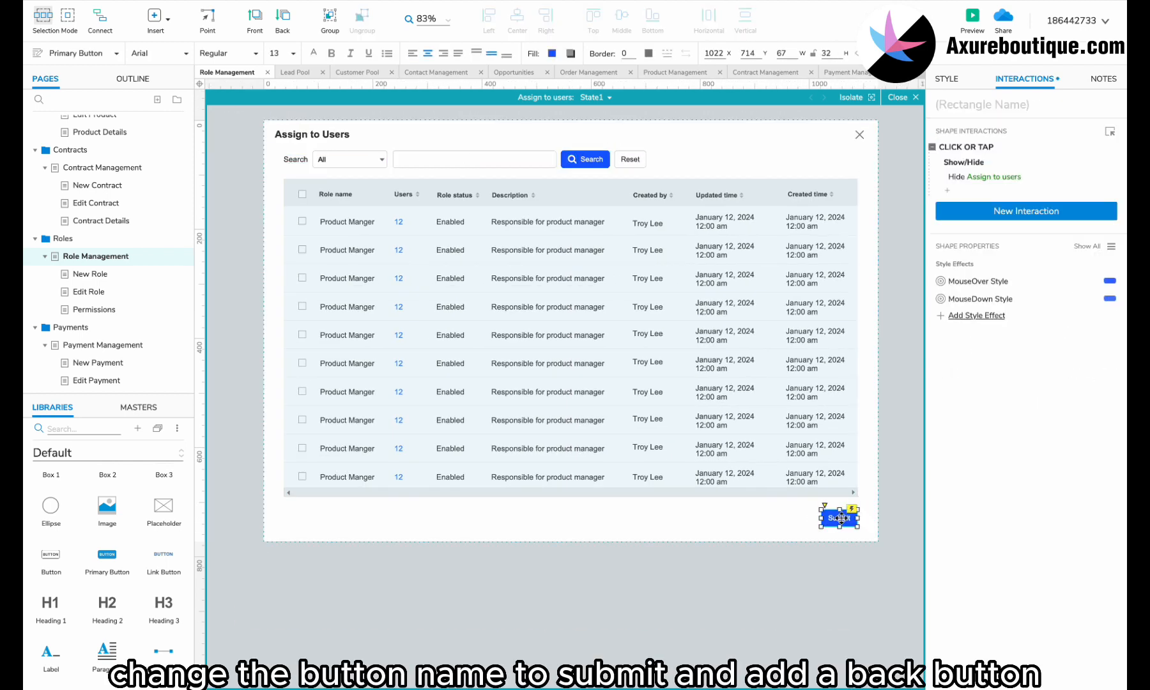
- Copy the Reset button next to Submit and rename the copy Back
scroll(840, 518, right, 2)
drag(566, 164, 738, 529)
text(Back)
click(760, 523)
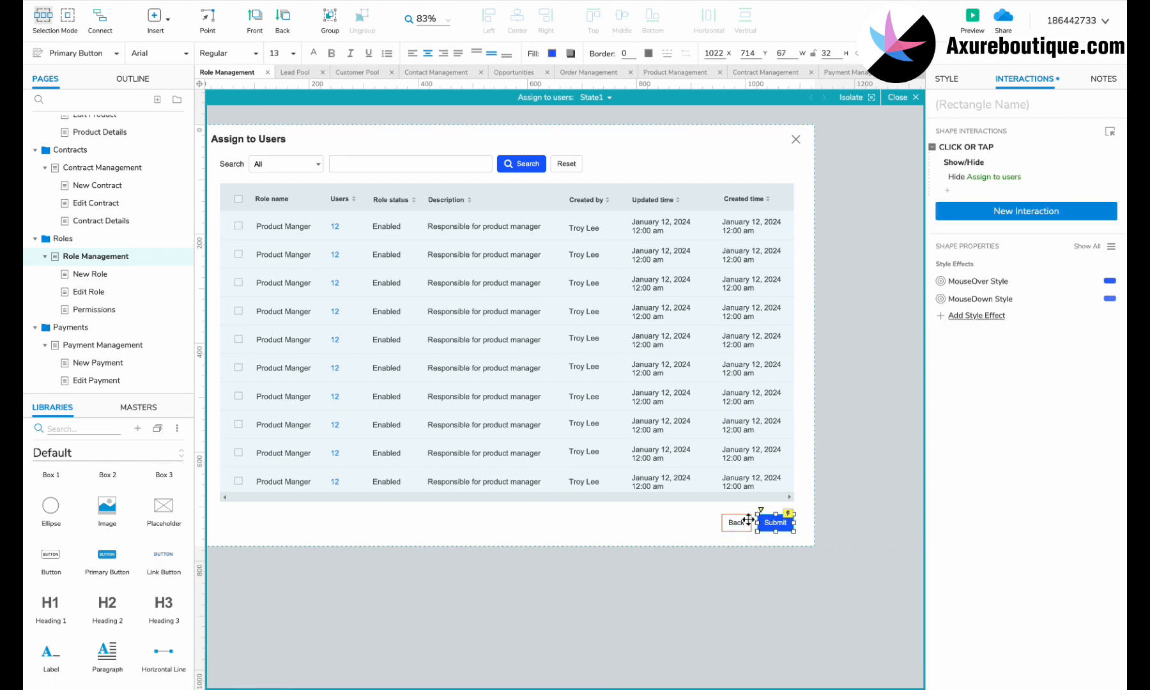
- Copy the Submitted successfully notification panel from the Edit Role page onto the Role Management page
key(Escape)
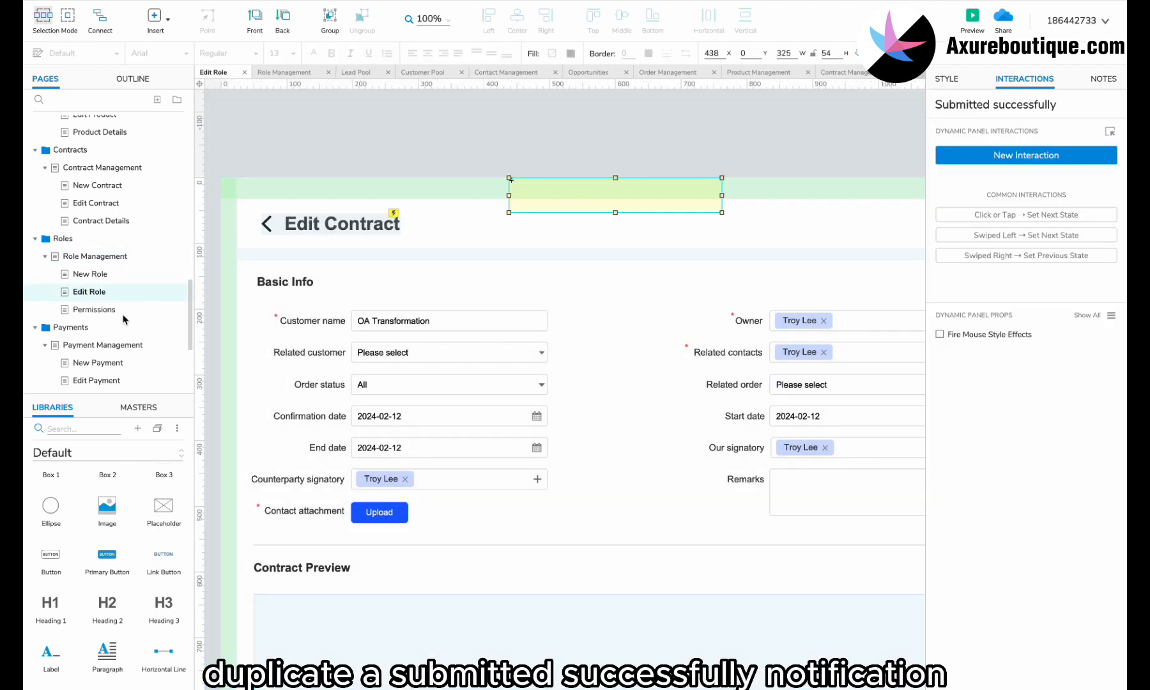
click(121, 260)
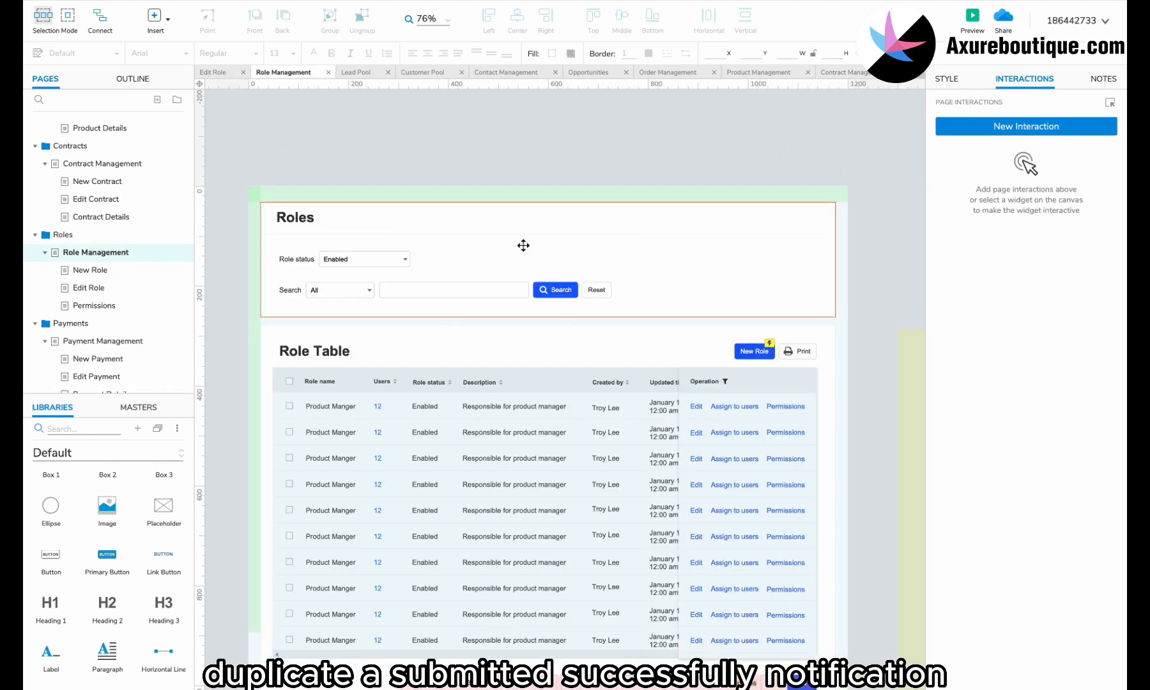
key(ctrl+v)
- Add an action to the Assign to users panel's Submit button that shows the Submitted successfully panel
scroll(663, 414, right, 5)
click(662, 414)
double_click(662, 414)
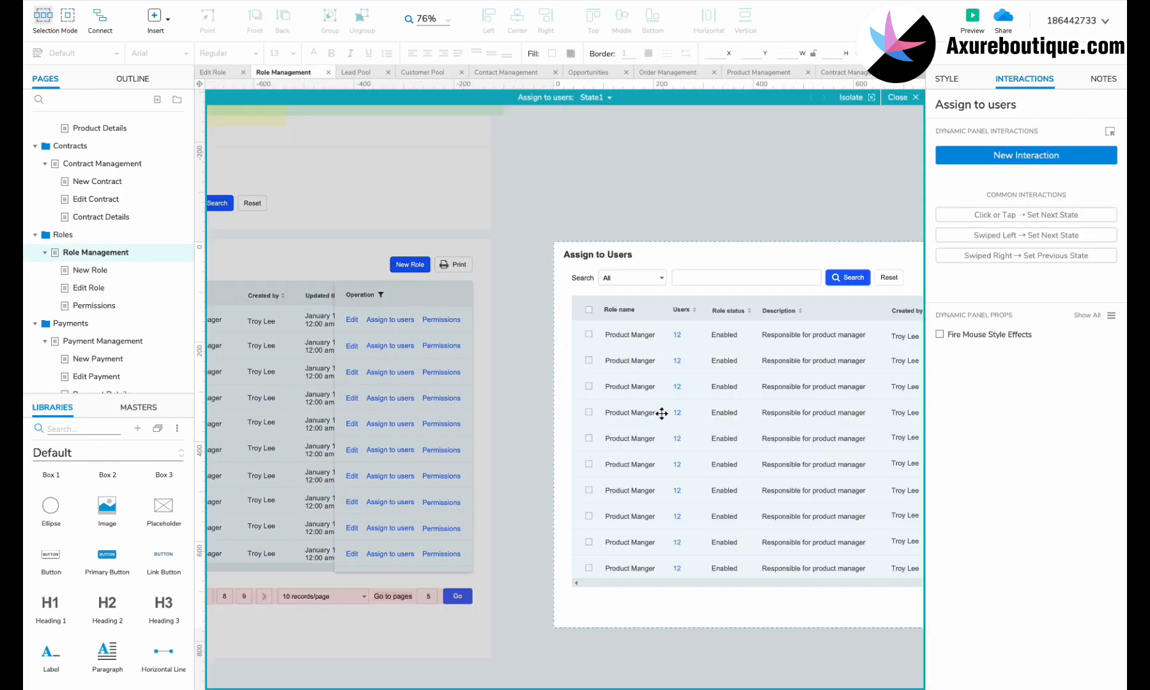
click(635, 596)
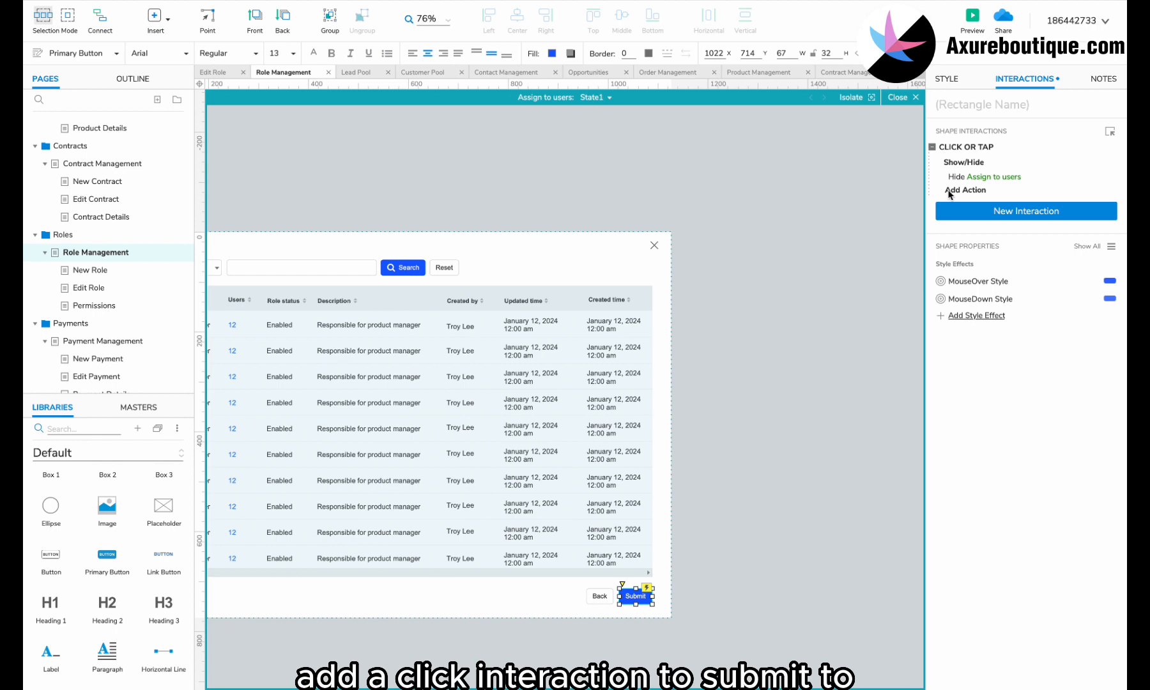
click(949, 191)
click(955, 325)
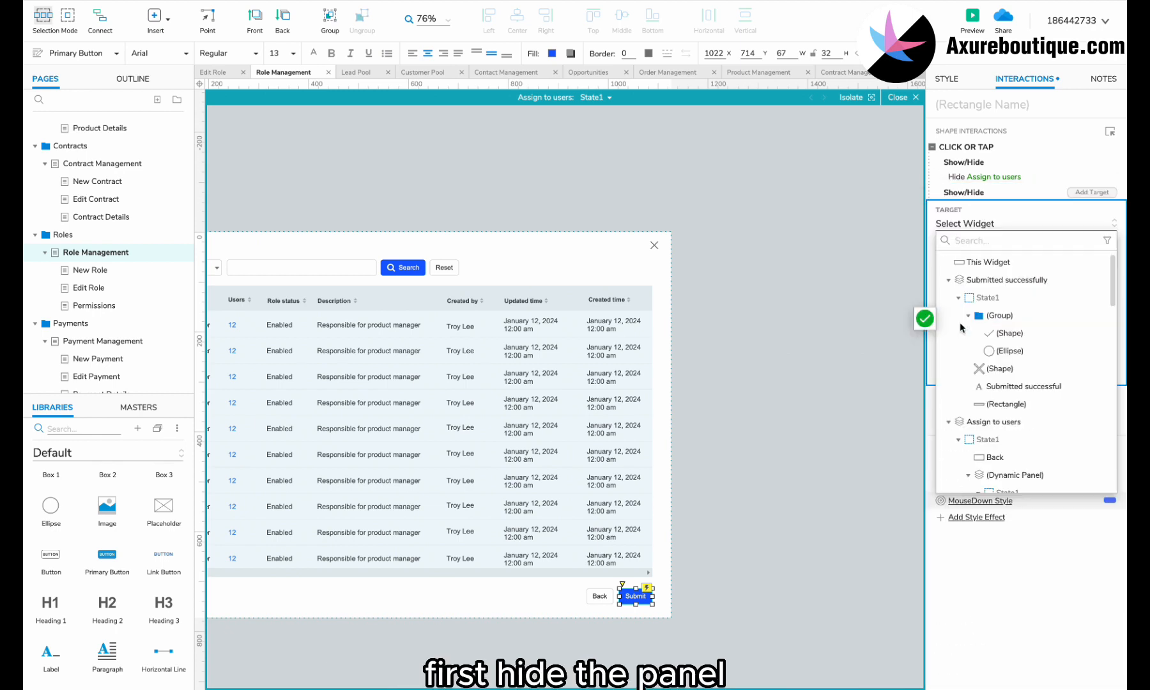
text(sub)
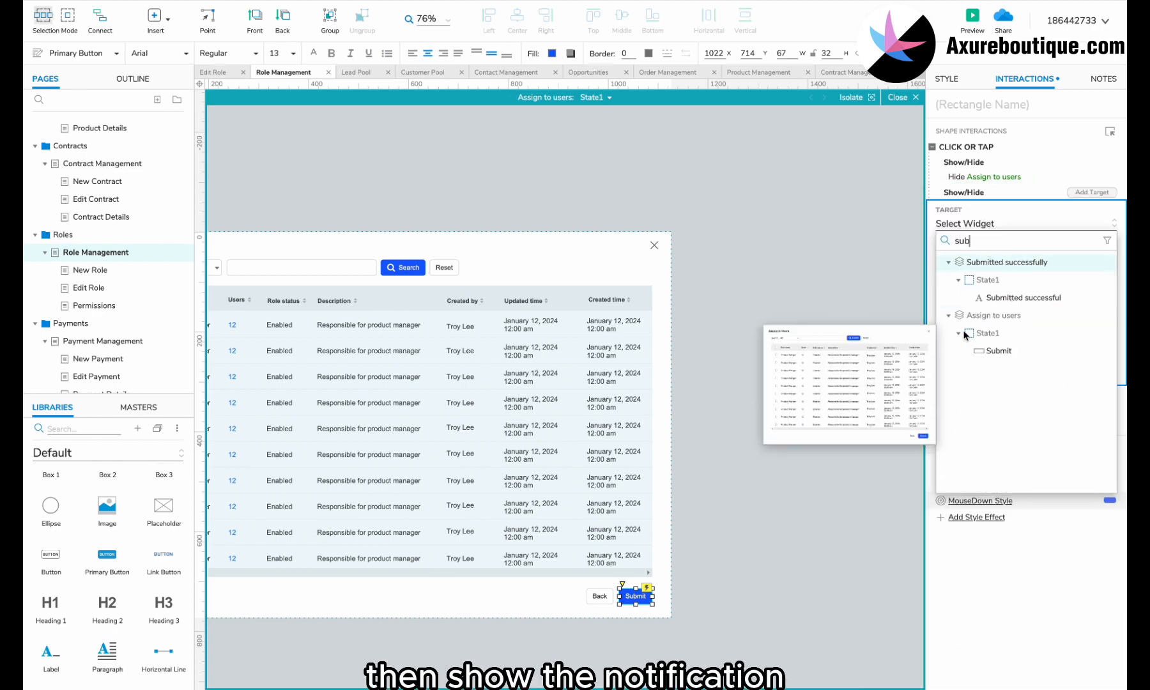
click(1007, 262)
click(1091, 352)
- Add a 2000 ms Wait action to the Submit button's click interaction
click(949, 220)
scroll(958, 479, down, 10)
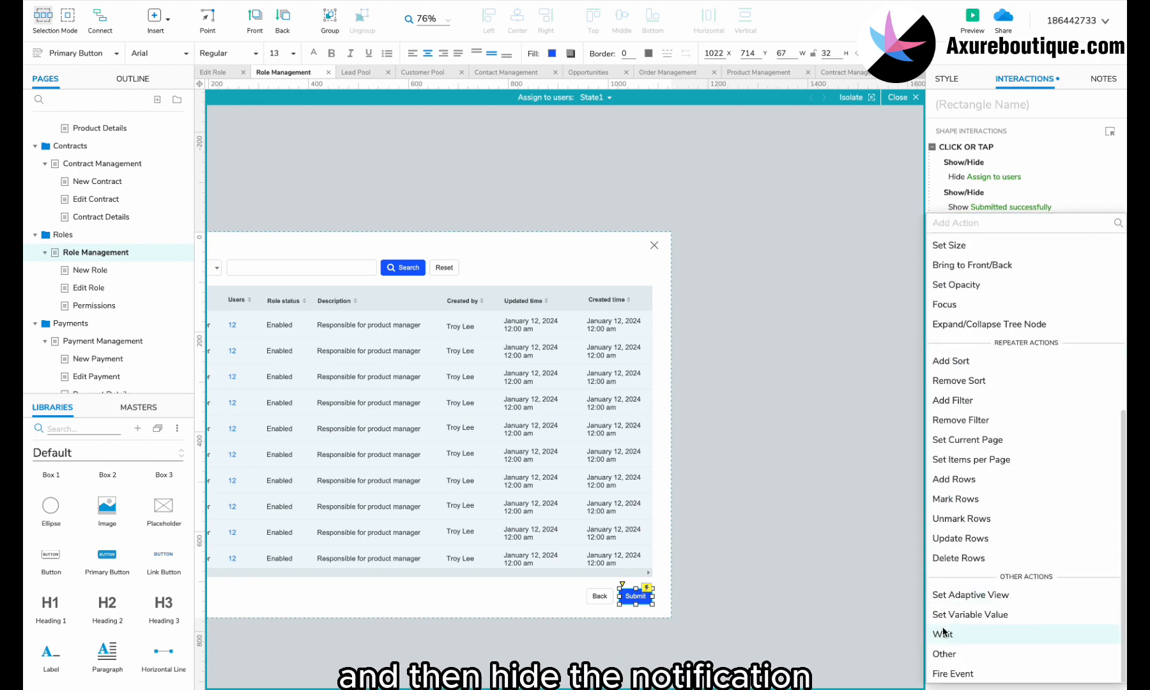
click(952, 639)
text(2000)
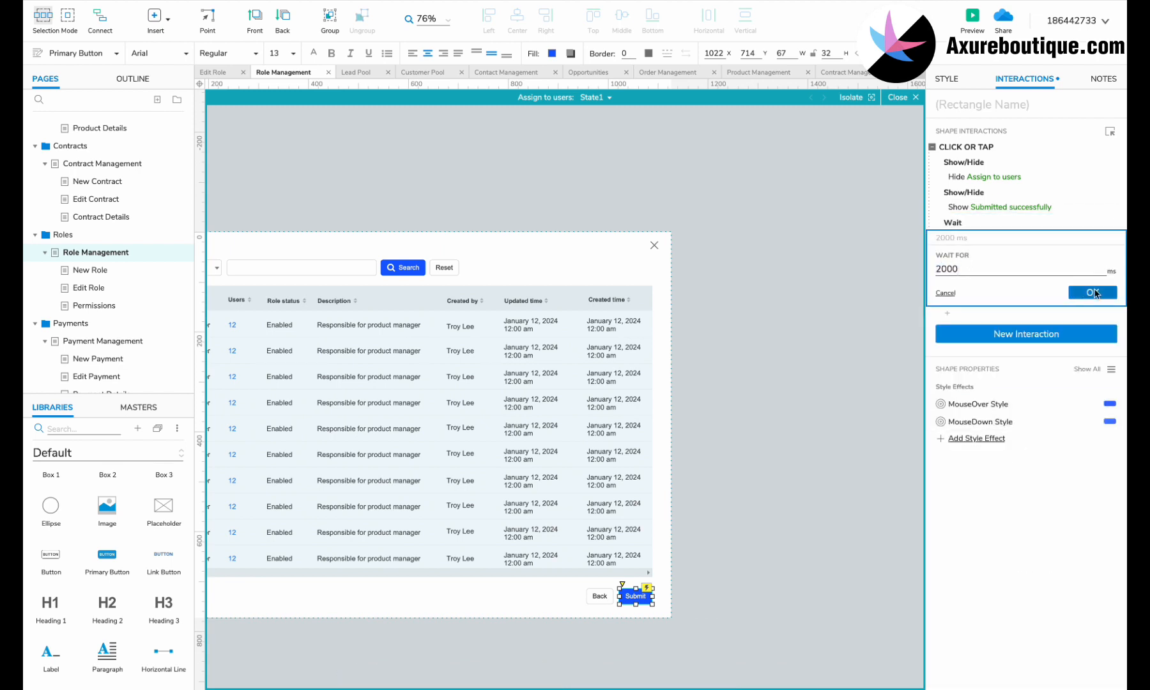
click(1092, 292)
- Add a final action to the Submit button that hides the Submitted successfully panel
click(975, 225)
click(968, 238)
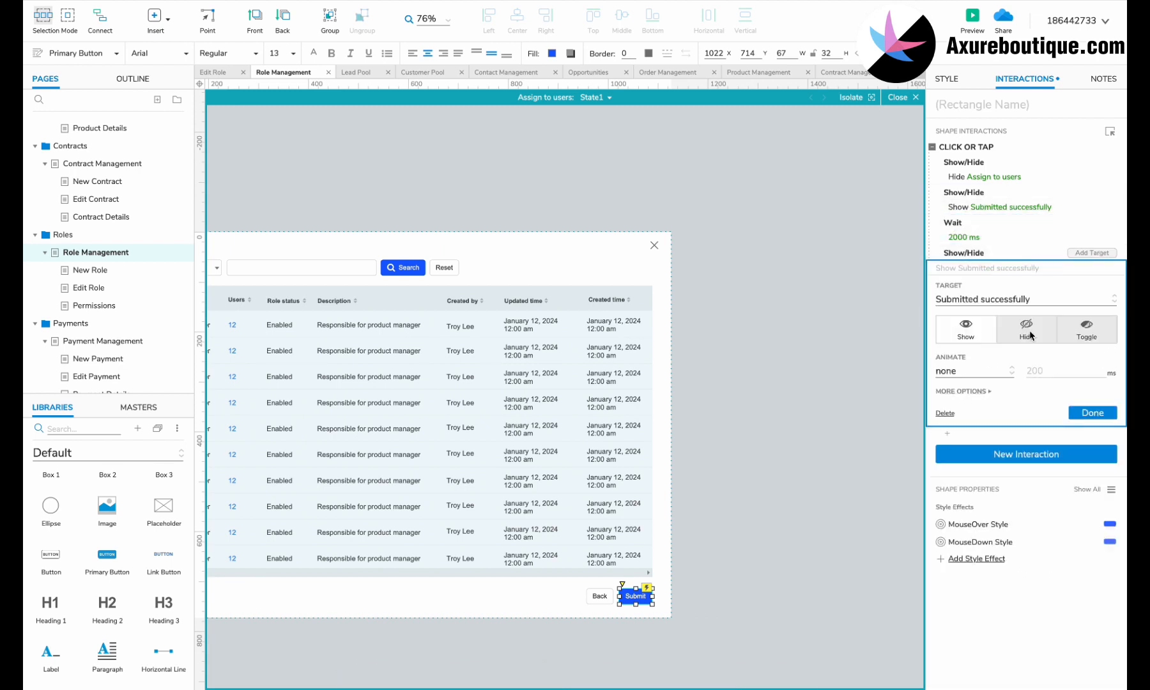
click(1092, 413)
click(615, 588)
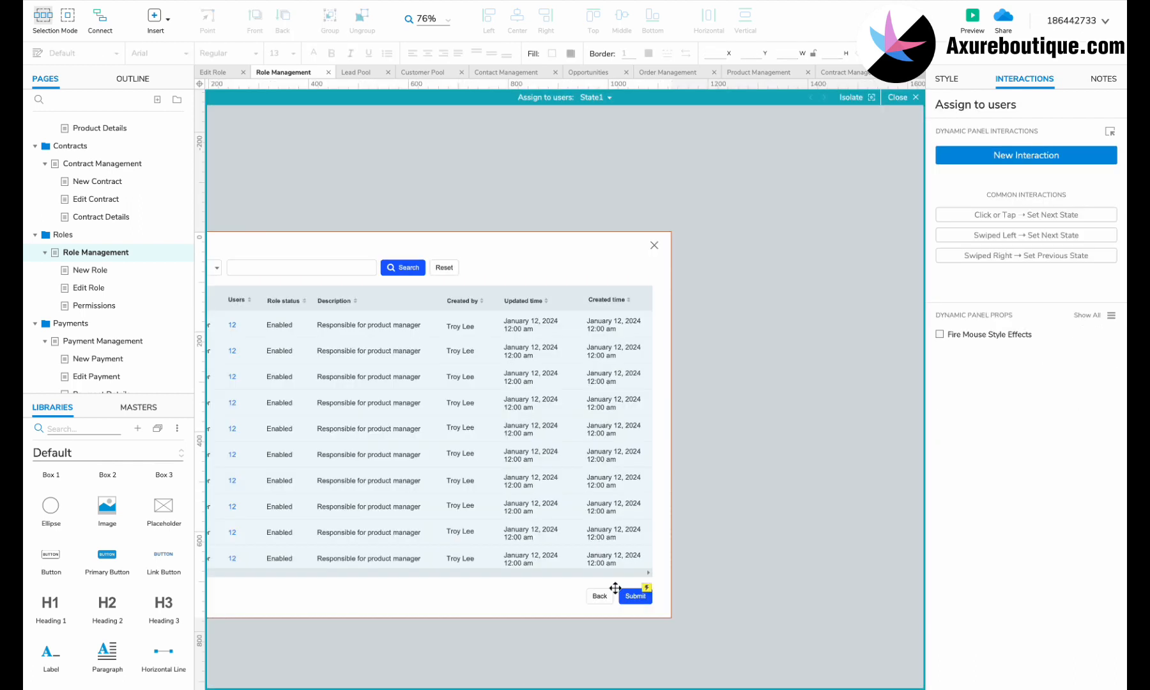
click(617, 591)
- Duplicate the Assign to users dynamic panel, offset the copy above the original and name it Users
double_click(733, 356)
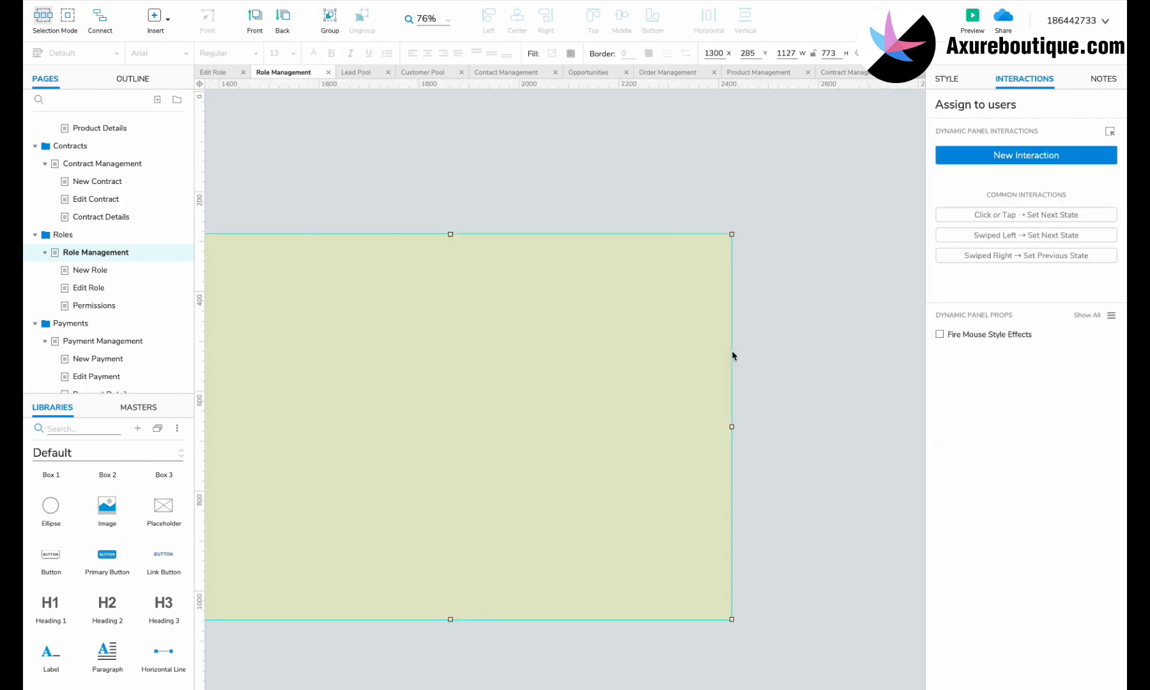
scroll(649, 342, left, 3)
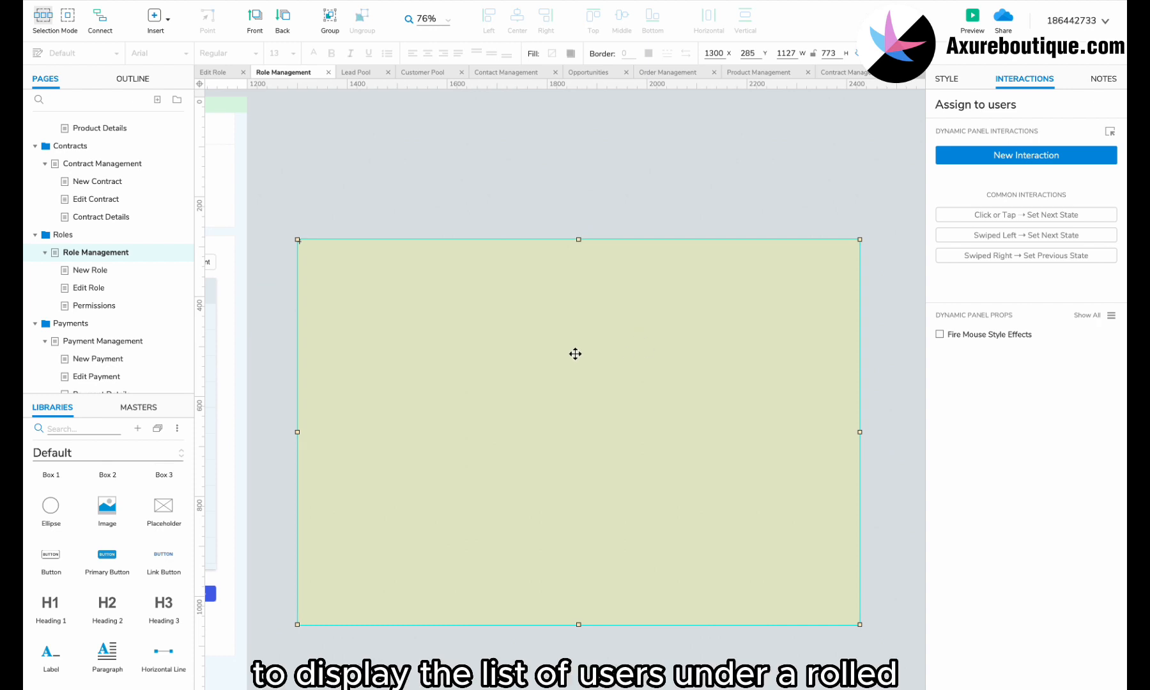
key(ctrl+d)
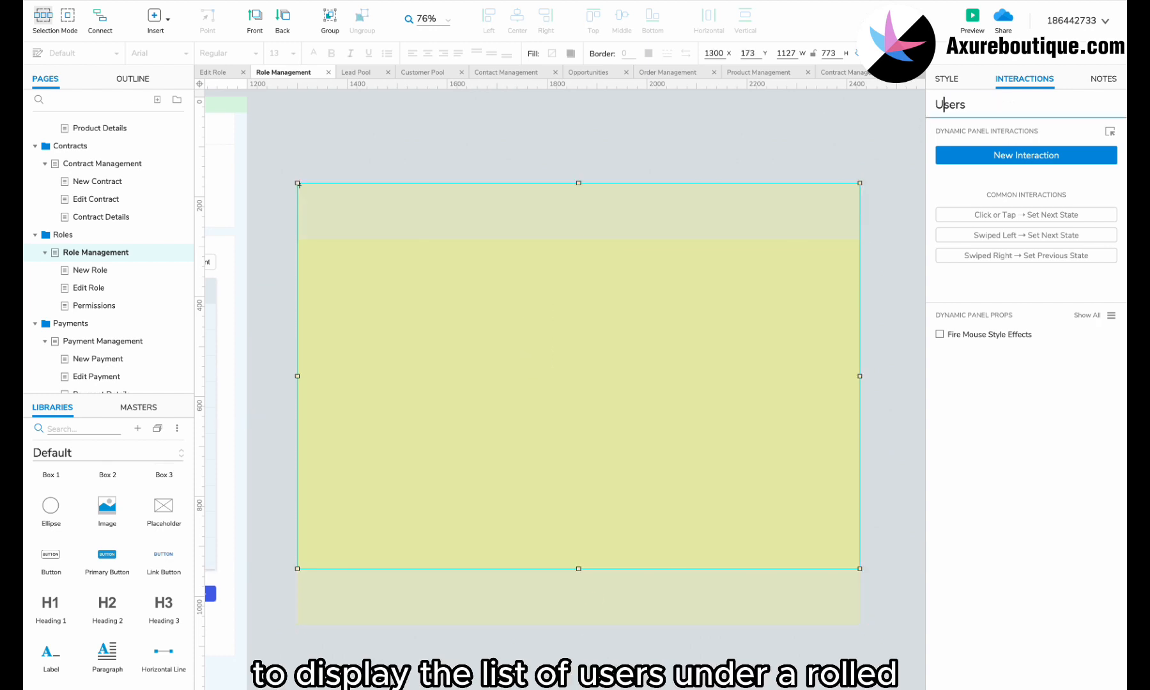
- In the Users panel, delete the Submit button, move the Back button into its place and relabel it Close
double_click(460, 202)
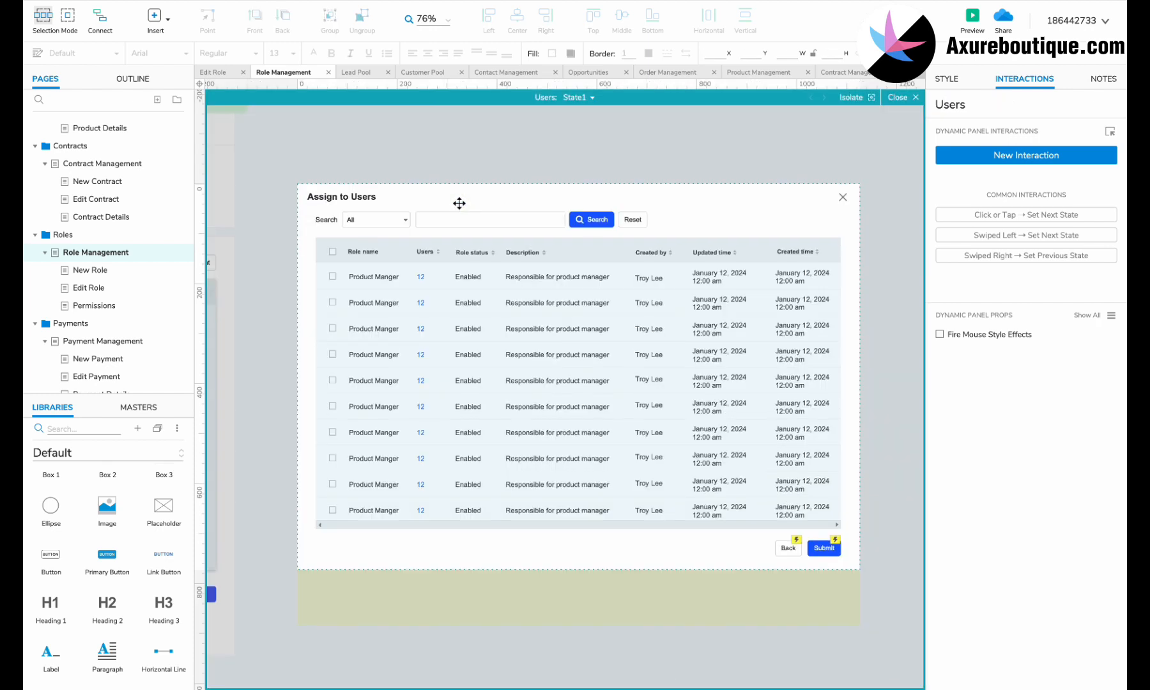
double_click(377, 219)
click(582, 449)
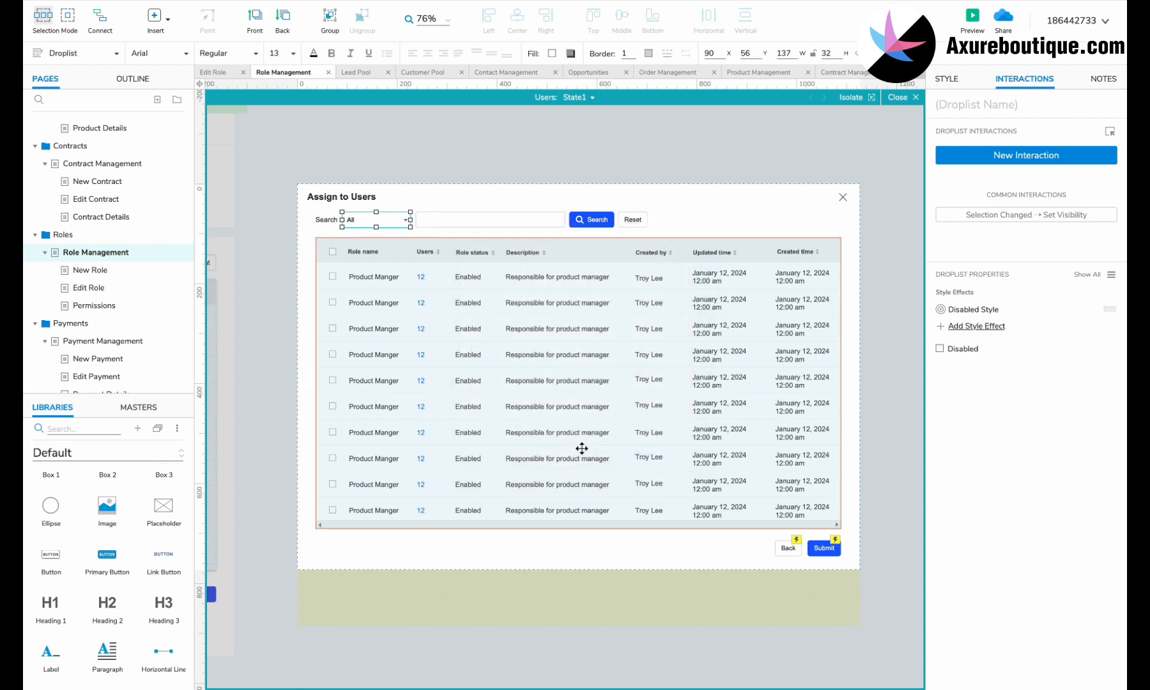
click(788, 547)
click(823, 547)
key(Delete)
drag(789, 547, 828, 548)
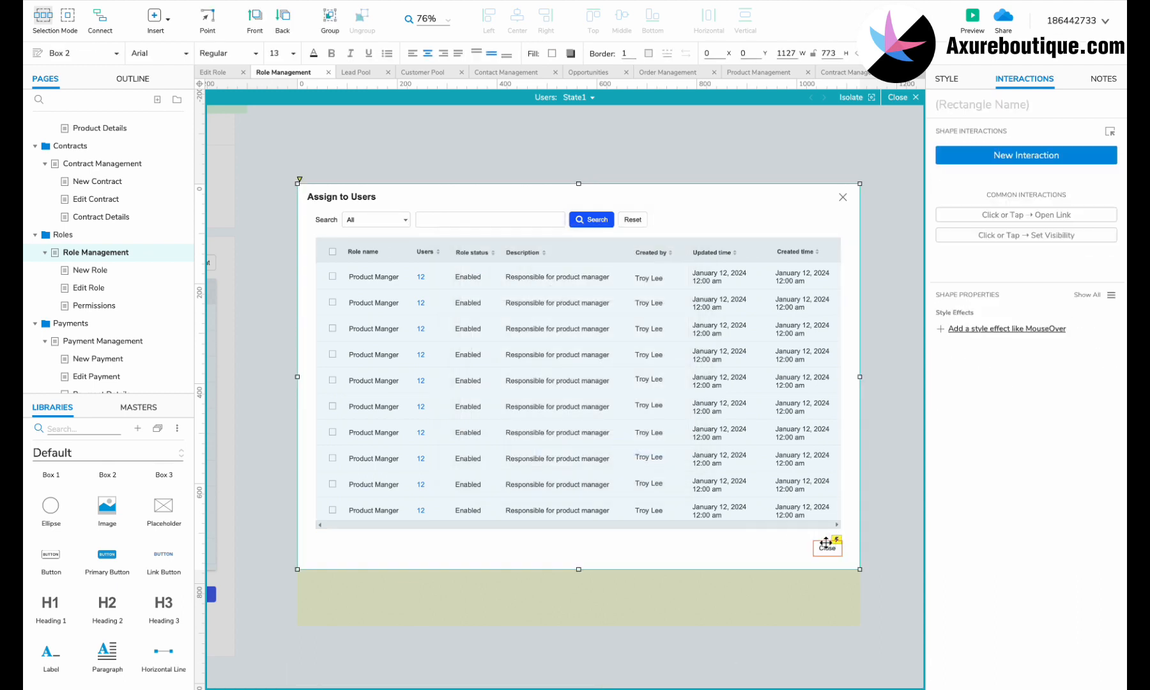
click(824, 547)
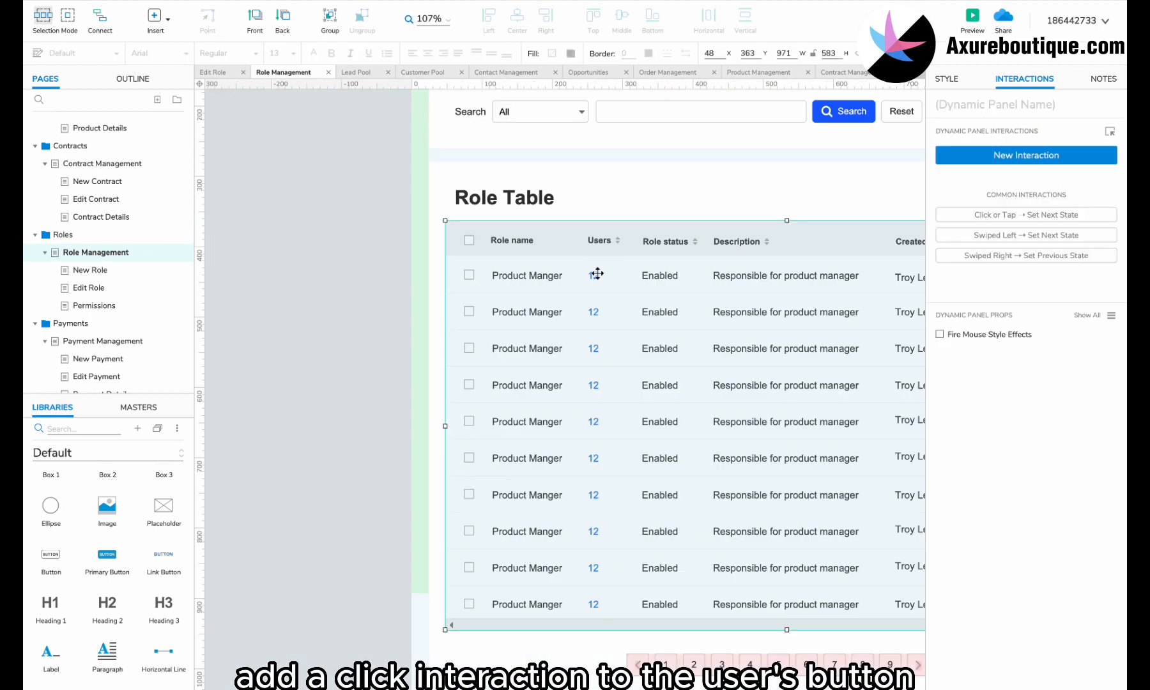
- Make the first row's Users count show the Users panel on click, brought to front and treated as a lightbox
click(1008, 159)
click(967, 197)
click(954, 298)
text(user)
click(988, 234)
click(963, 301)
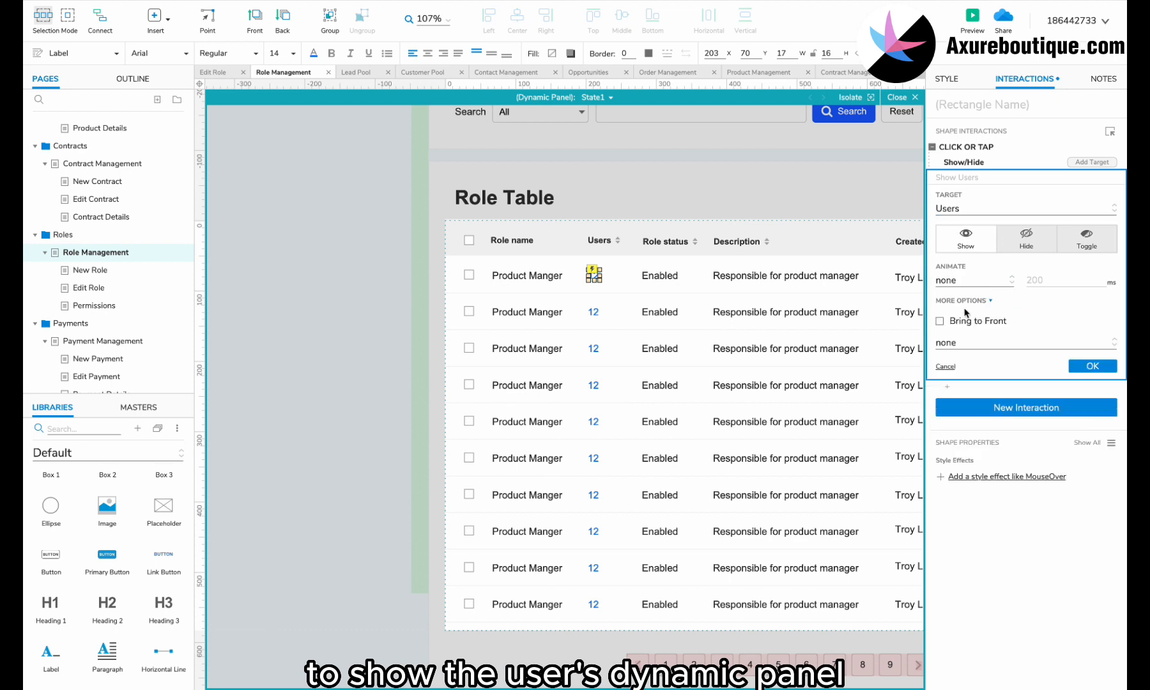
click(963, 320)
click(968, 342)
click(968, 378)
click(1091, 387)
- Paste the show Users panel interaction onto the Users counts in the other Role Table rows
click(593, 421)
key(ctrl+v)
click(593, 532)
key(ctrl+v)
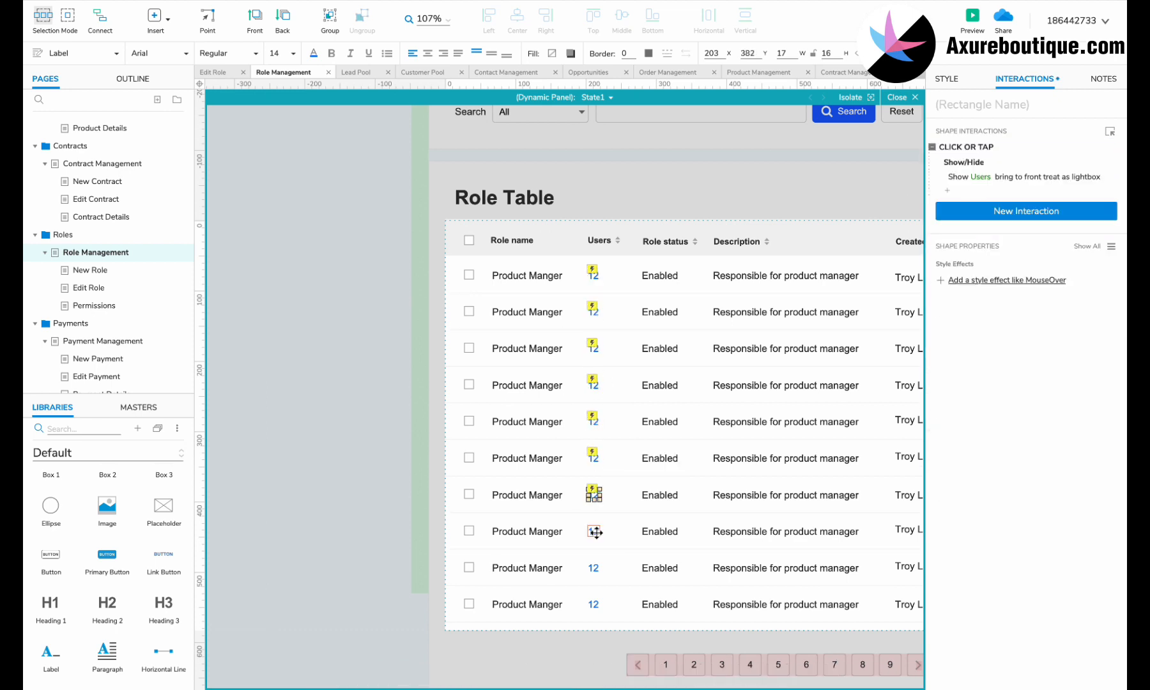
click(593, 604)
key(ctrl+v)
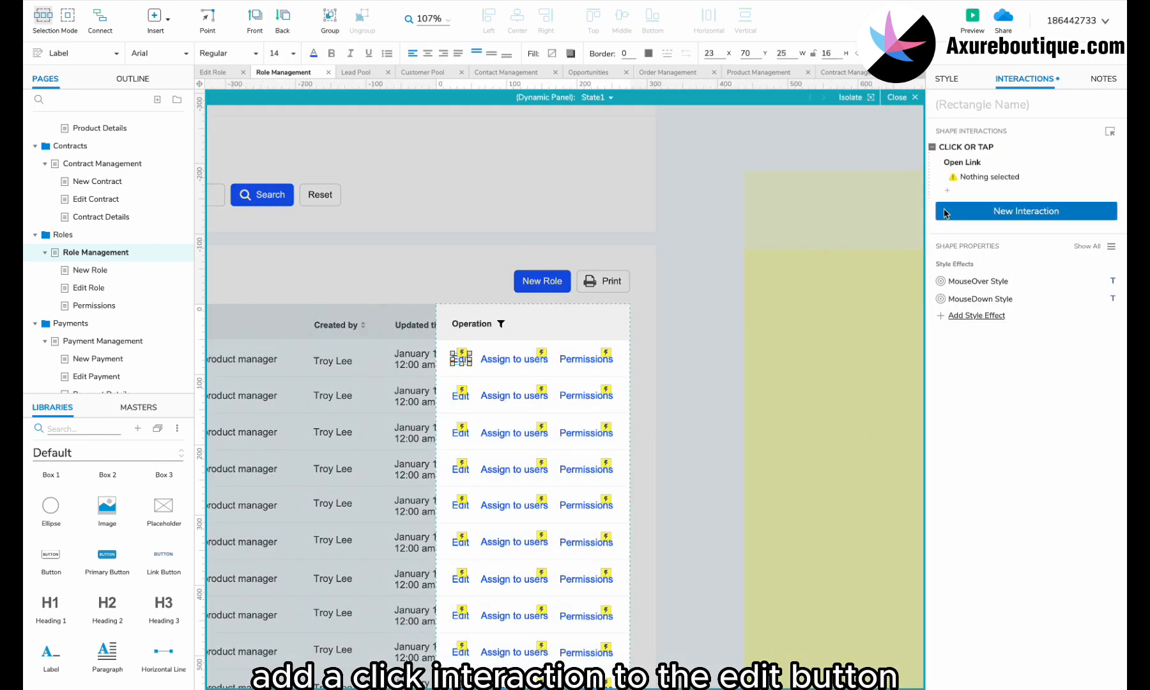
- Link the first row's Edit click interaction in the Operation column to the Edit Role page
click(970, 209)
text(edit)
scroll(993, 283, down, 5)
click(991, 332)
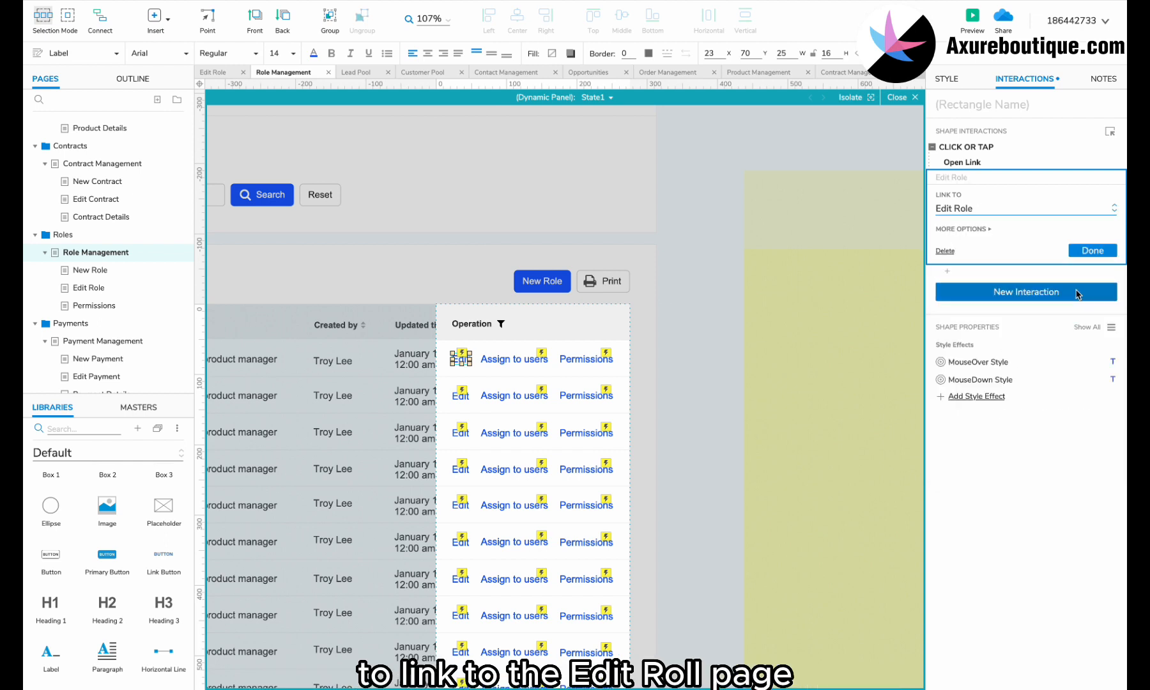
click(1092, 252)
- Paste the Edit Role link interaction onto the Edit text in the remaining Operation rows and leave the panel
double_click(460, 396)
double_click(460, 432)
key(ctrl+v)
click(460, 469)
key(ctrl+v)
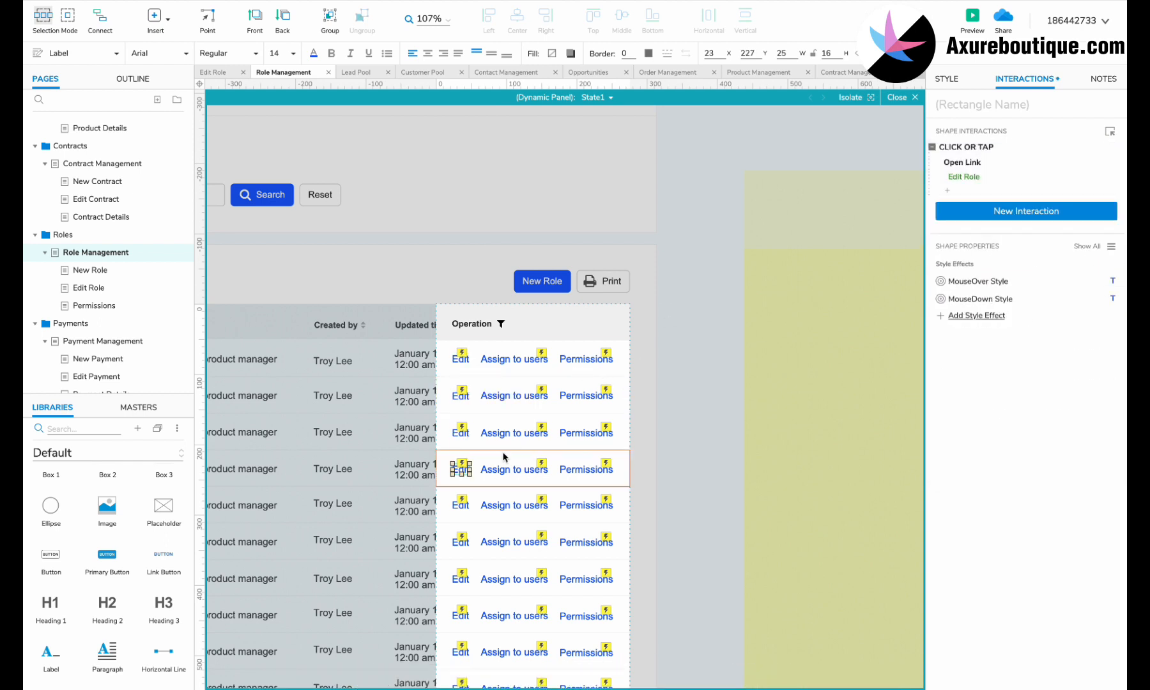
scroll(503, 454, down, 3)
click(571, 415)
key(ctrl+v)
click(571, 452)
key(ctrl+v)
click(572, 489)
key(ctrl+v)
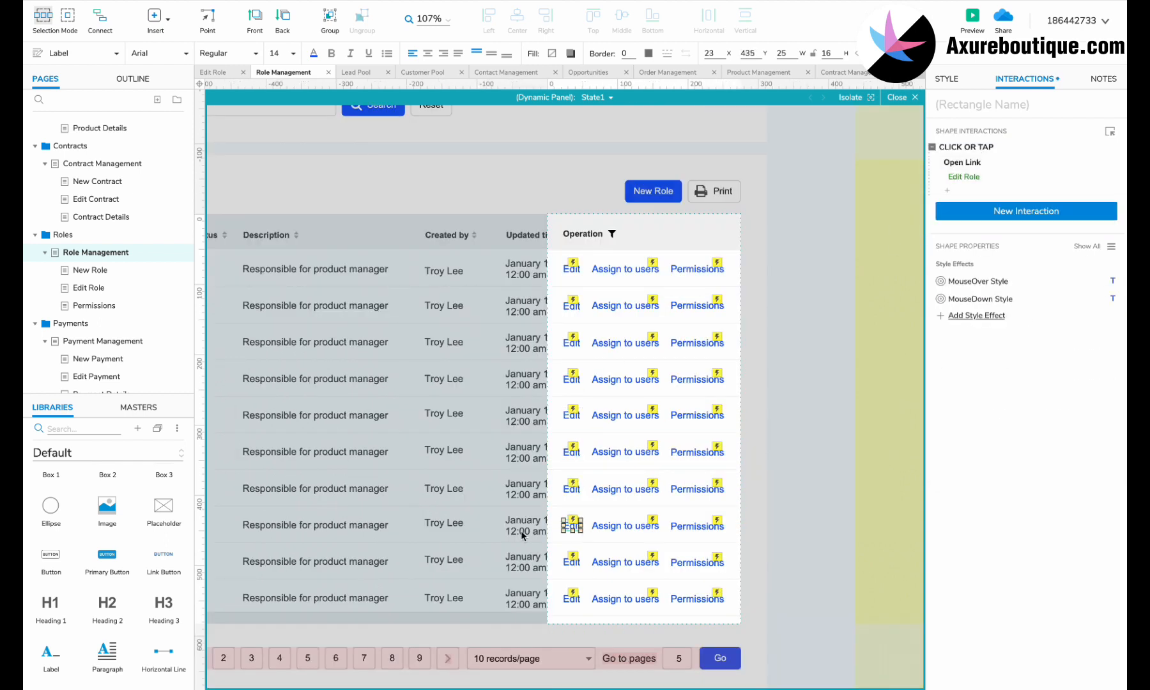
key(Escape)
- Open the New Role page and change its title to New Role
click(90, 269)
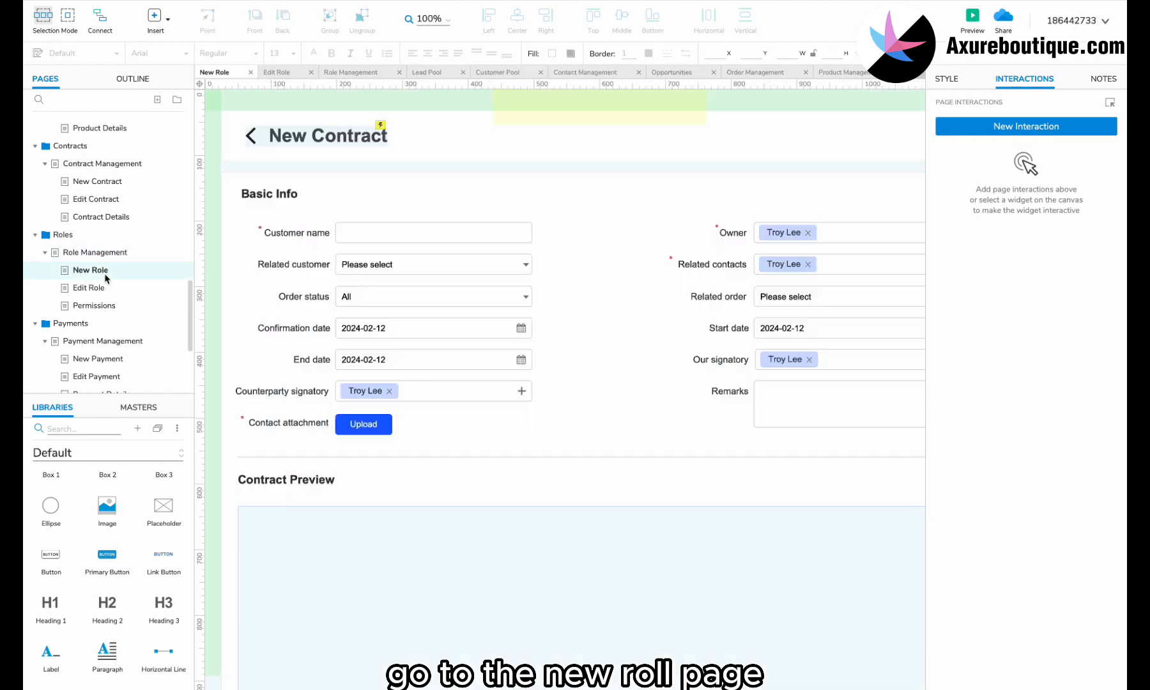
double_click(318, 131)
double_click(328, 135)
text(Role)
key(Escape)
- Rename the Customer name label as Username and move its required asterisk beside the shortened label
double_click(287, 232)
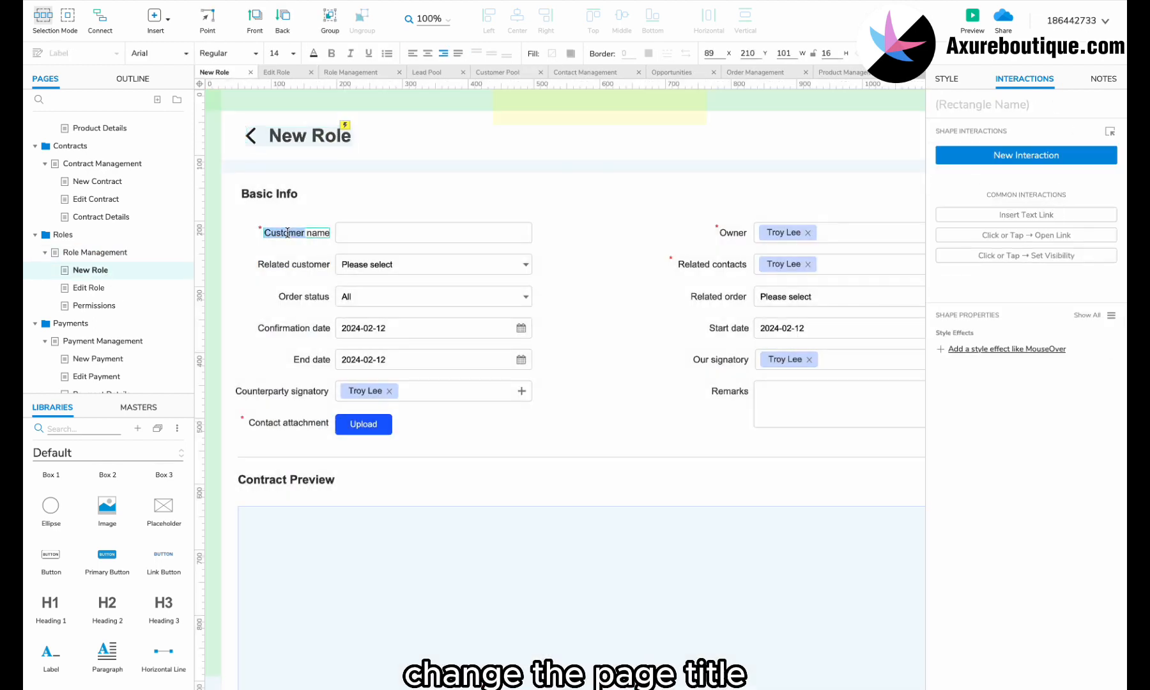
text(User)
click(348, 232)
click(262, 231)
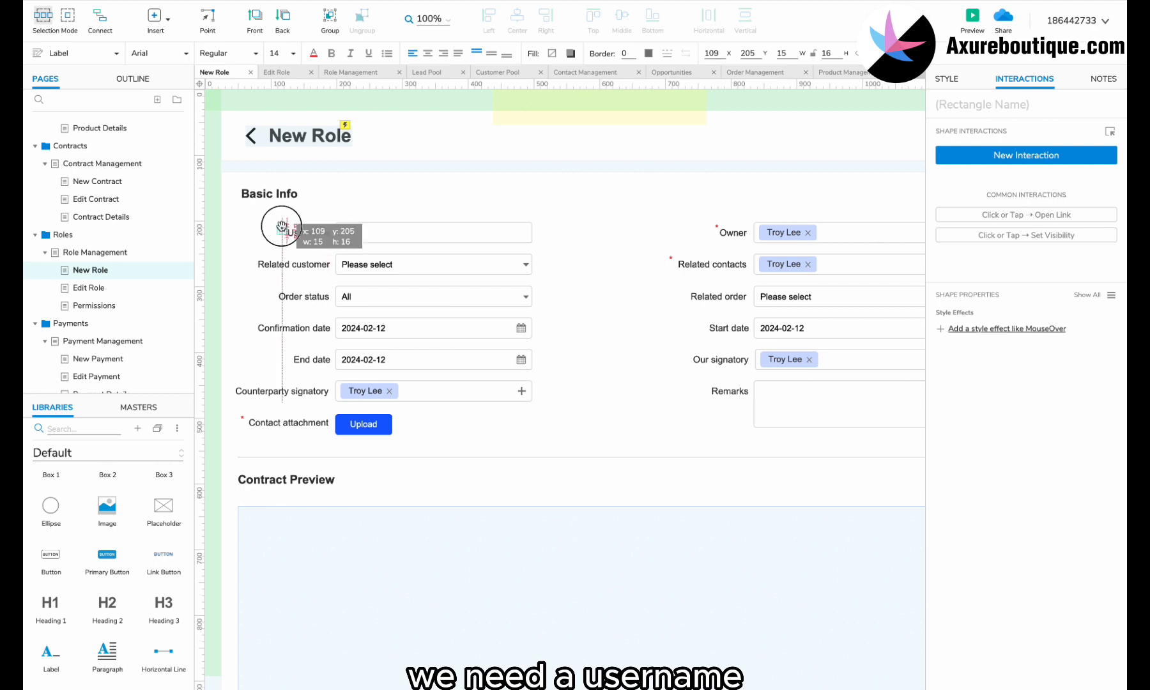
- Delete the Related customer field, the right-column fields above Remarks and the remaining left-column fields below Username
click(325, 265)
shift+click(383, 264)
key(Delete)
scroll(703, 226, right, 4)
drag(768, 208, 384, 375)
scroll(383, 375, left, 5)
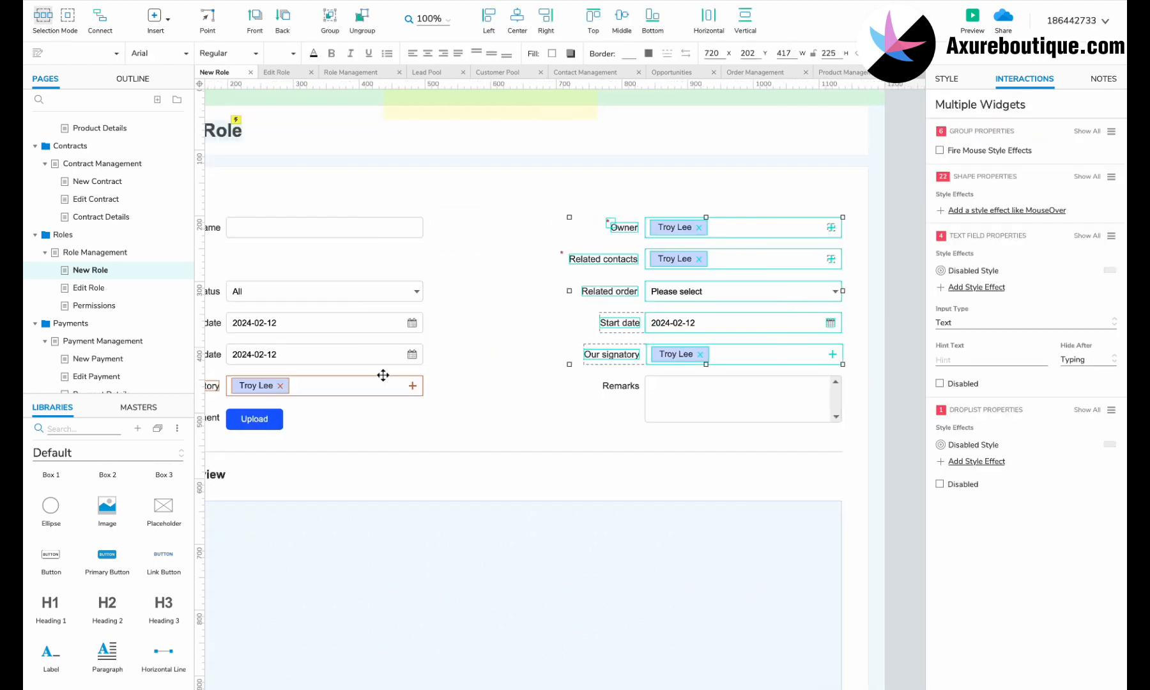
key(Delete)
drag(274, 285, 579, 404)
key(Delete)
- Copy the Role status droplist from Role Management to New Role, opposite Username, widen it and place the required asterisk beside its label
double_click(95, 253)
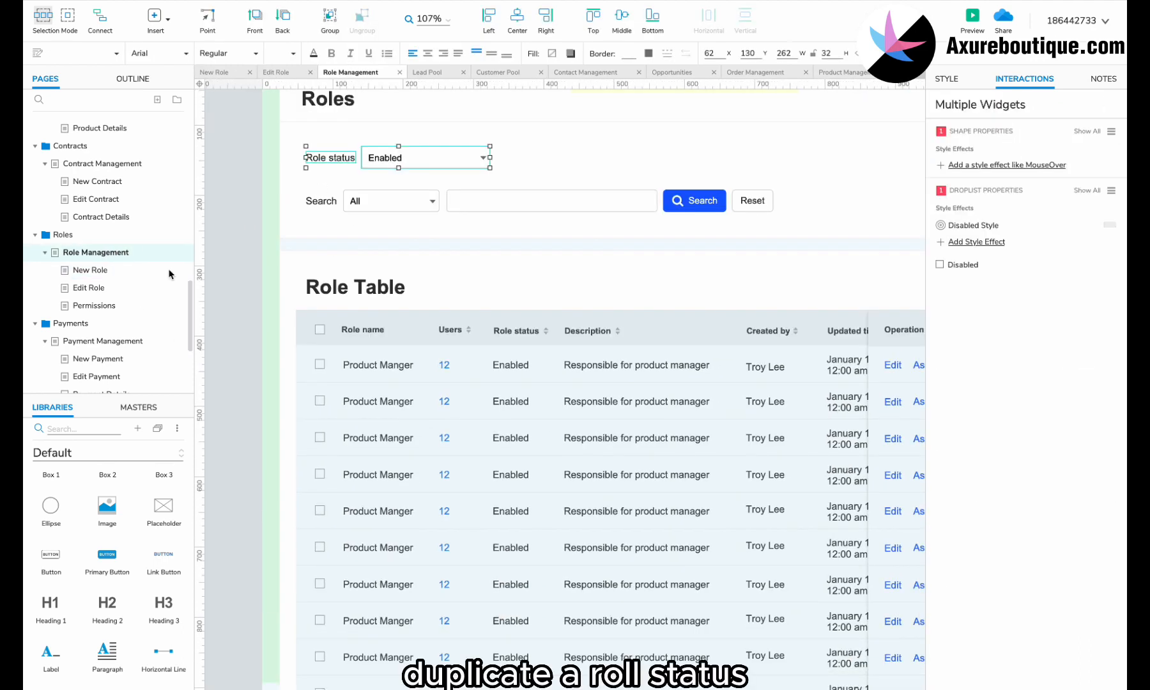
click(169, 274)
key(super+v)
drag(327, 198, 789, 247)
scroll(788, 247, right, 3)
click(658, 256)
drag(676, 256, 754, 256)
shift+click(529, 256)
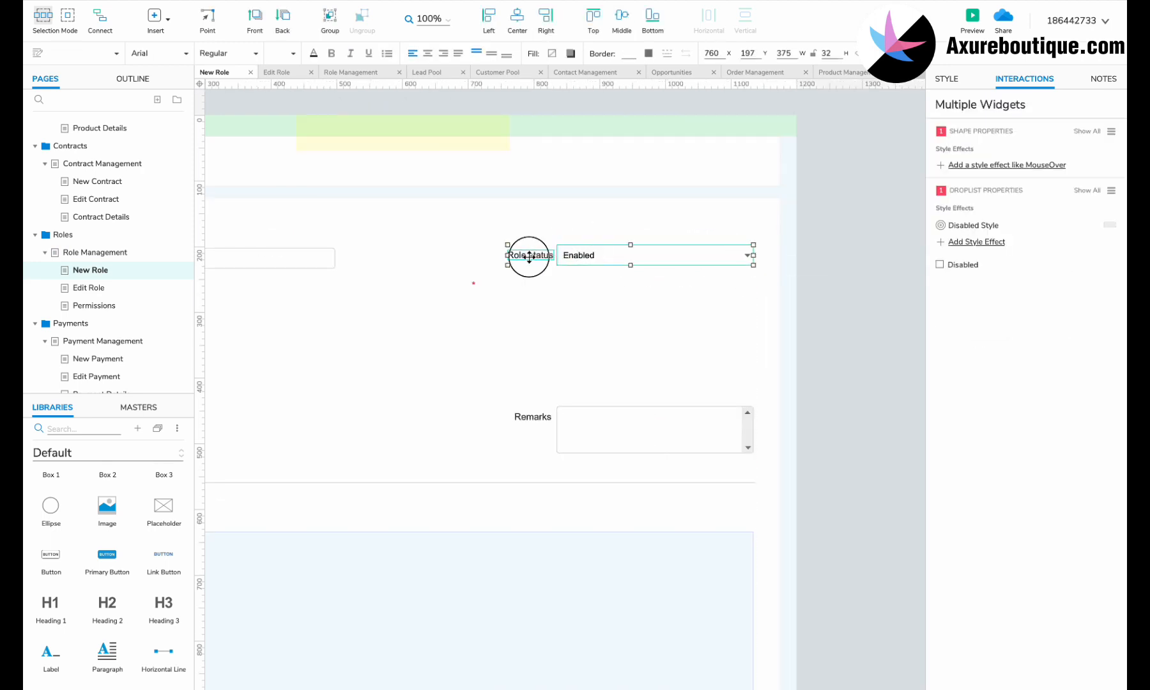
drag(474, 283, 500, 251)
- Move the Remarks label and text area under Username and rename the label as Description
scroll(501, 251, left, 2)
drag(565, 358, 849, 435)
drag(703, 396, 346, 302)
scroll(475, 292, left, 4)
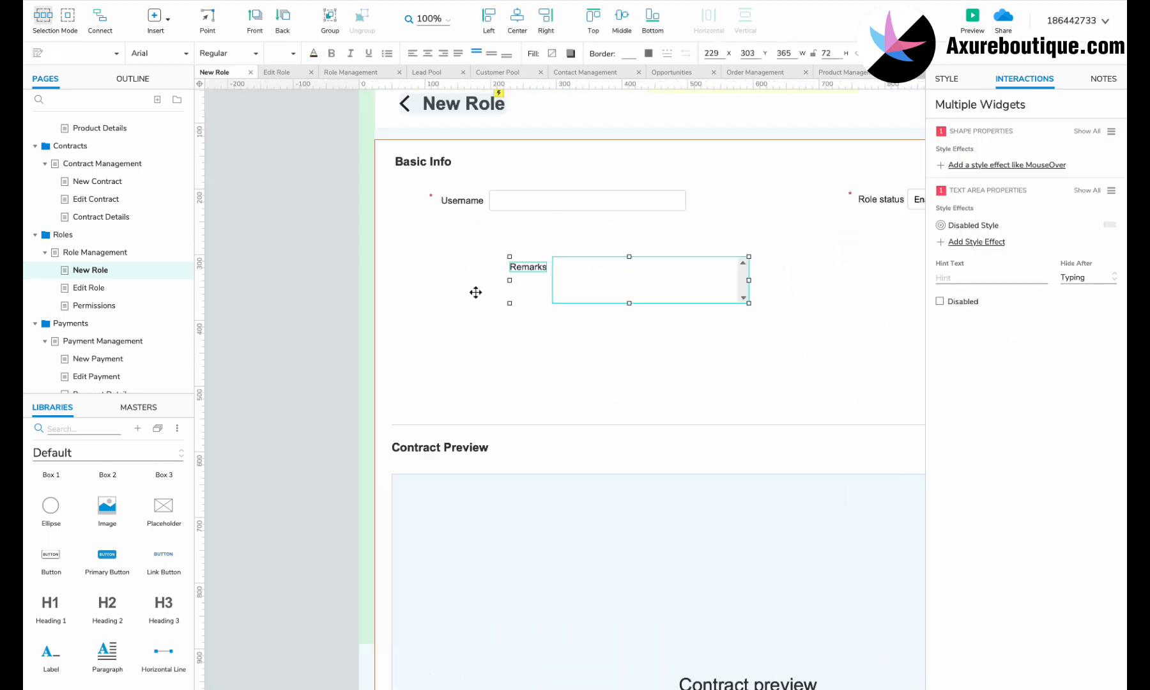
drag(592, 287, 532, 252)
double_click(465, 233)
text(Desc)
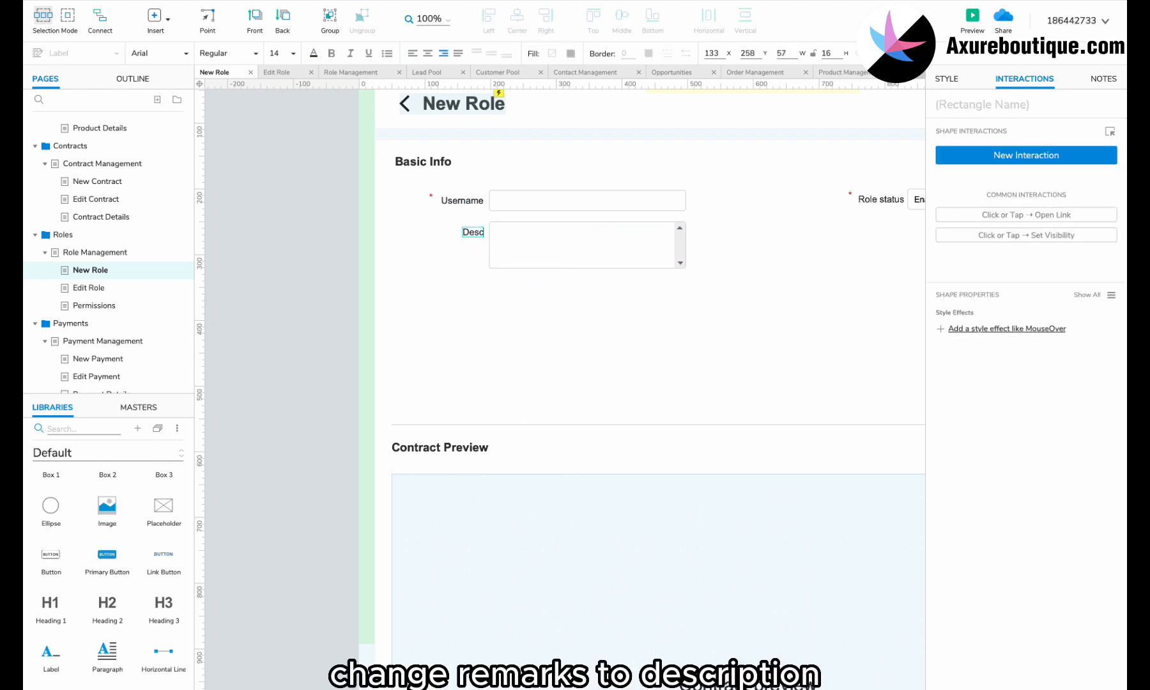
text(ription)
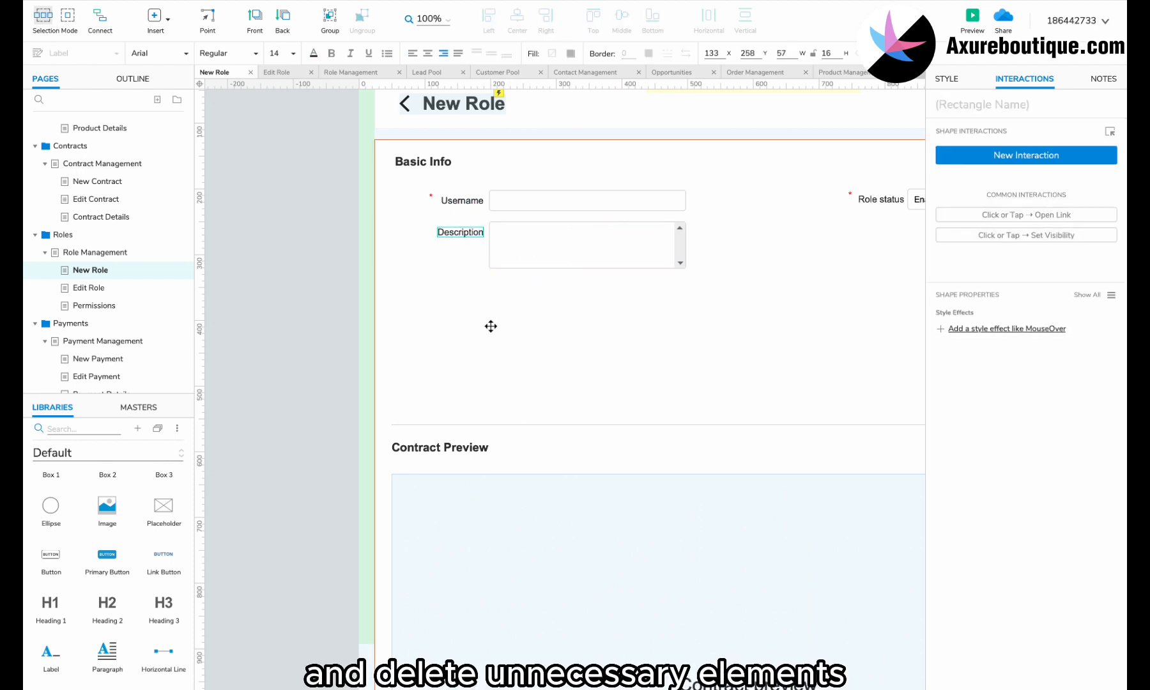
- Delete the Contract Preview section from the New Role page
scroll(380, 362, down, 2)
scroll(588, 336, down, 4)
drag(798, 326, 359, 618)
key(Delete)
- Move the Back and Submit buttons up under the form and shorten the background card to 321 px high
drag(725, 633, 693, 297)
click(534, 634)
drag(531, 639, 532, 313)
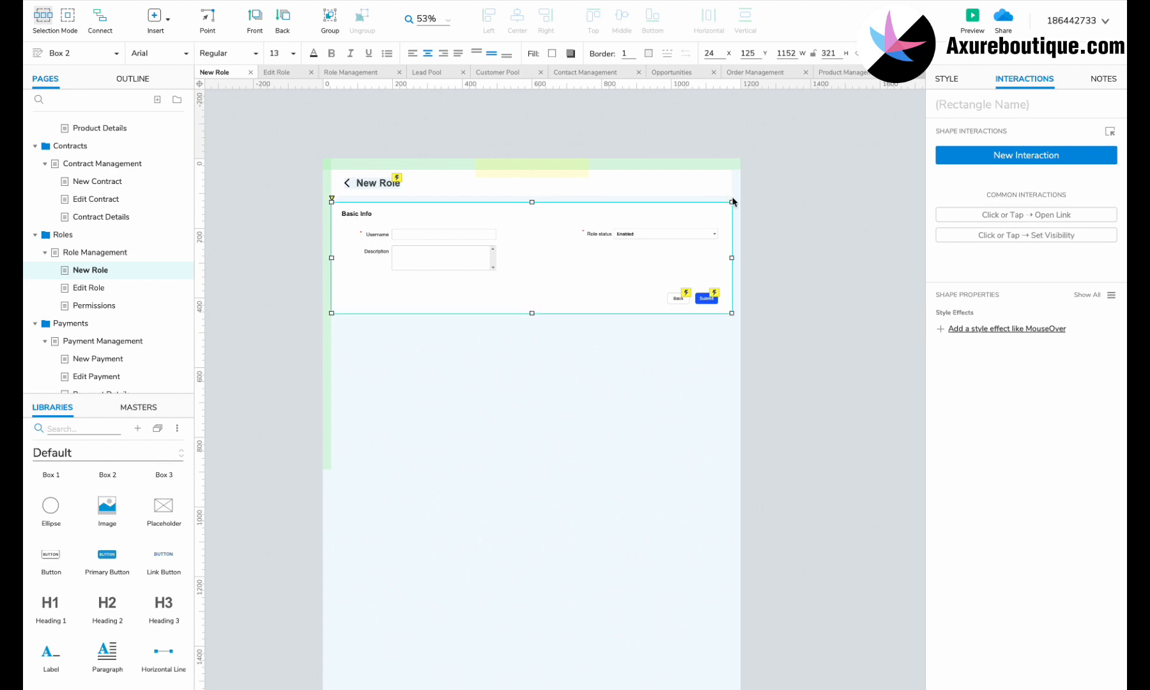
- Copy the New Role page's contents and paste them into the Edit Role page in place of everything there
drag(779, 144, 317, 374)
click(119, 294)
scroll(362, 326, down, 3)
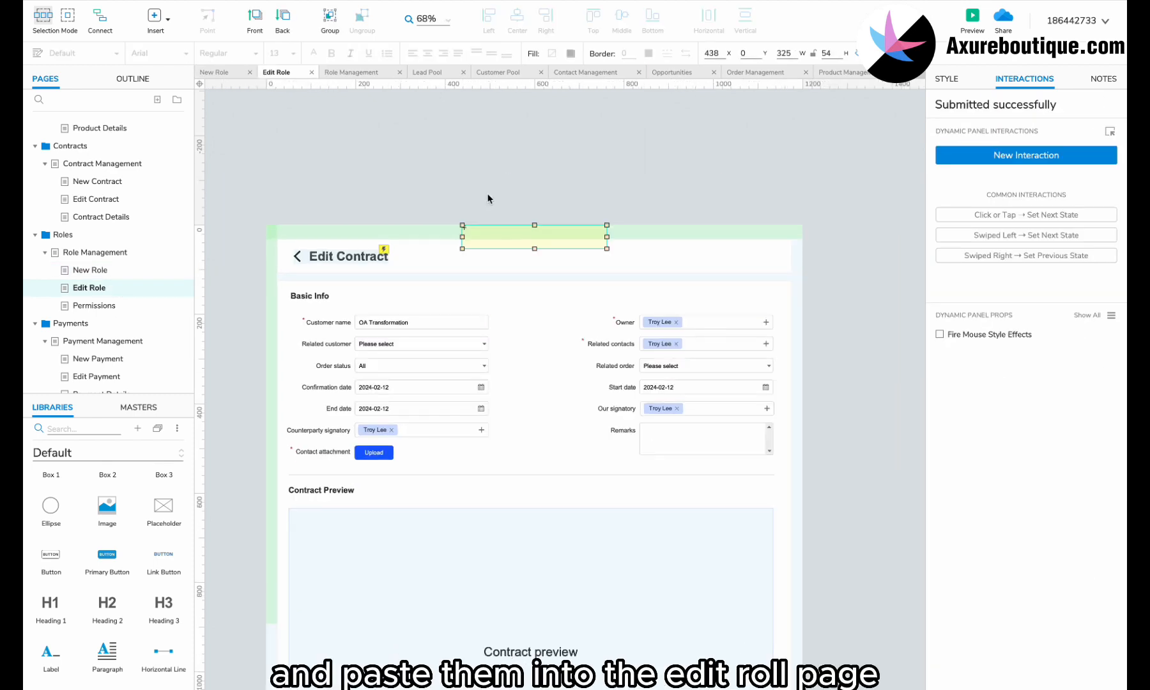
scroll(487, 198, down, 1)
key(super+a)
key(Delete)
key(super+v)
- Change the pasted page title to Edit Role
click(347, 228)
double_click(346, 228)
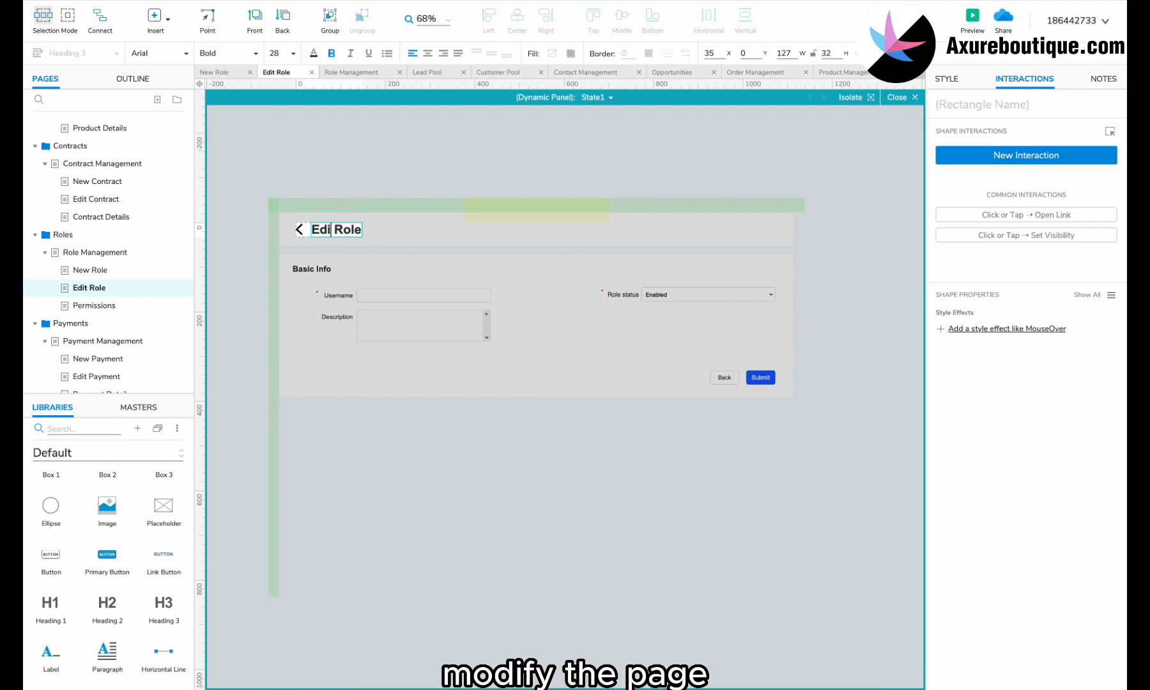
key(Escape)
- Fill the Username field with Product Manager and delete an action from the Submit button's interaction
click(382, 293)
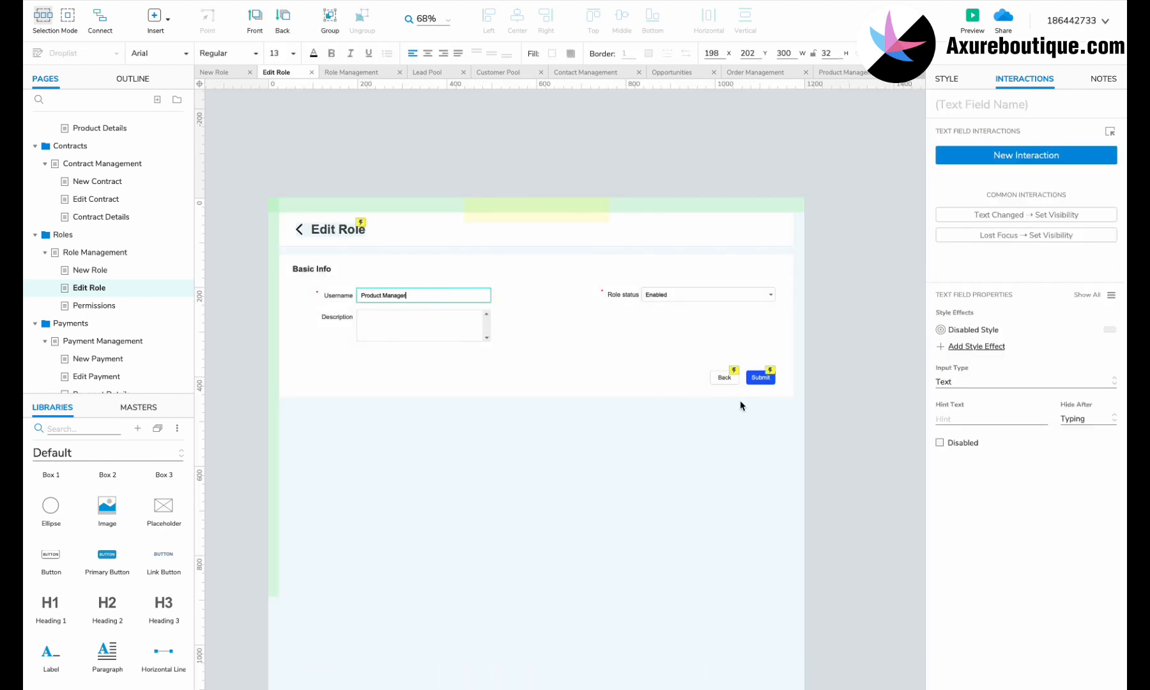
scroll(740, 399, up, 3)
click(771, 374)
click(971, 267)
key(Delete)
- Open the Permissions page and change its title to Product Manager Permissions
click(94, 306)
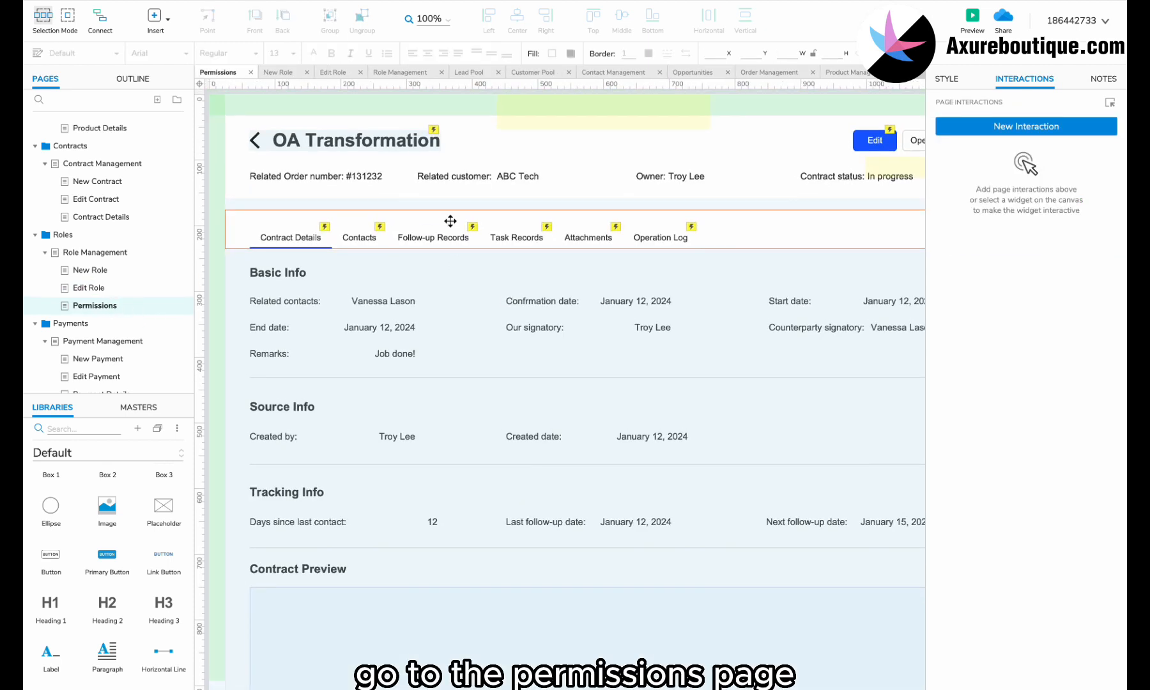
double_click(360, 142)
double_click(359, 141)
text(Product Manager Permissions)
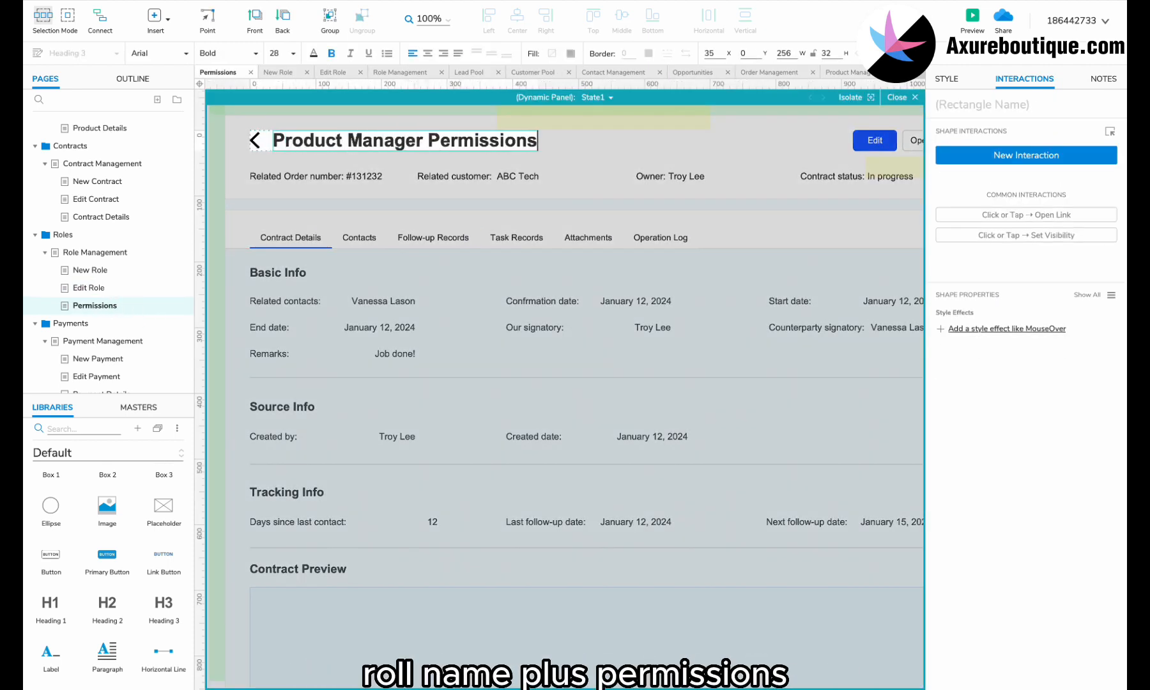
key(Escape)
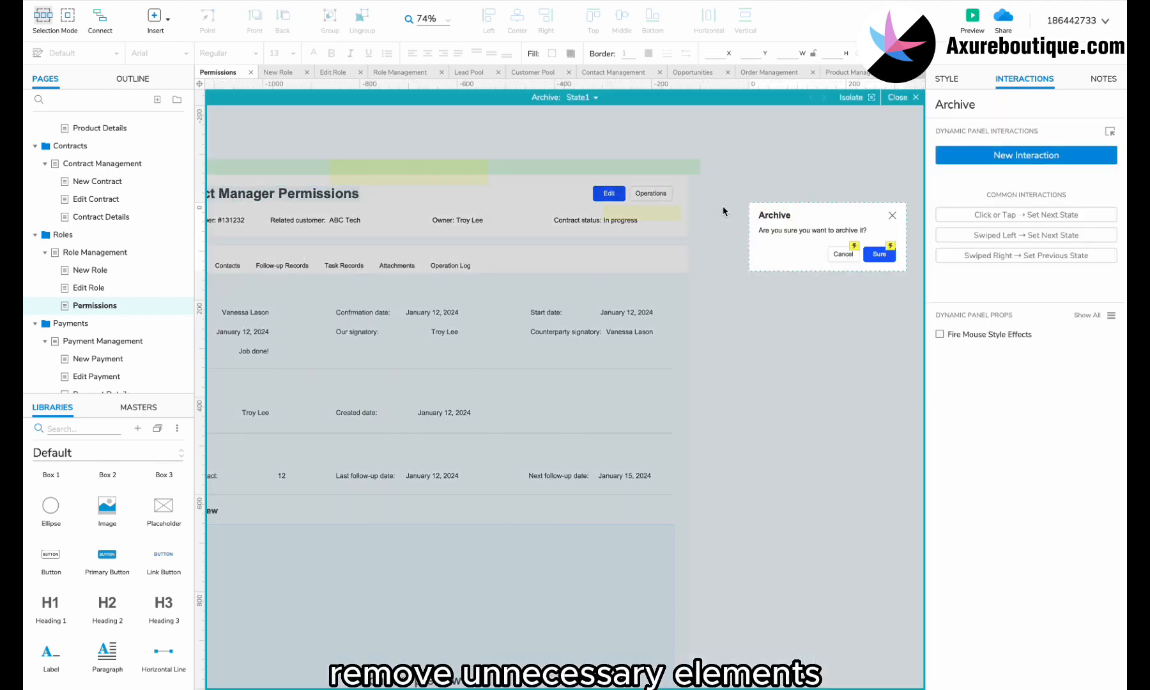
- Delete the header's contract summary details and its Edit and Operations buttons, and shorten the header background
click(560, 222)
drag(561, 222, 302, 239)
shift+click(288, 195)
key(Delete)
scroll(511, 190, left, 3)
click(549, 233)
drag(567, 250, 566, 225)
- Add a checkbox labelled All permissions beside the page title and widen it to 140 px
scroll(107, 548, down, 5)
drag(108, 591, 531, 203)
scroll(531, 202, up, 5)
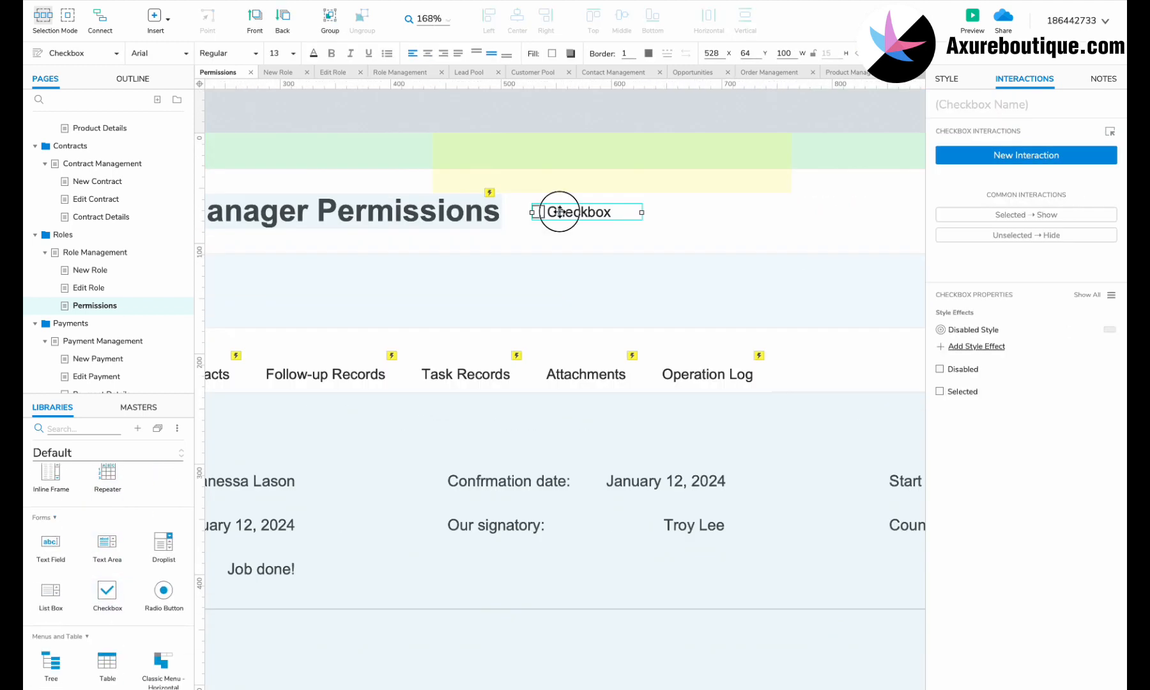
double_click(556, 211)
text(All permissions)
click(664, 278)
drag(642, 220, 686, 221)
scroll(683, 233, down, 4)
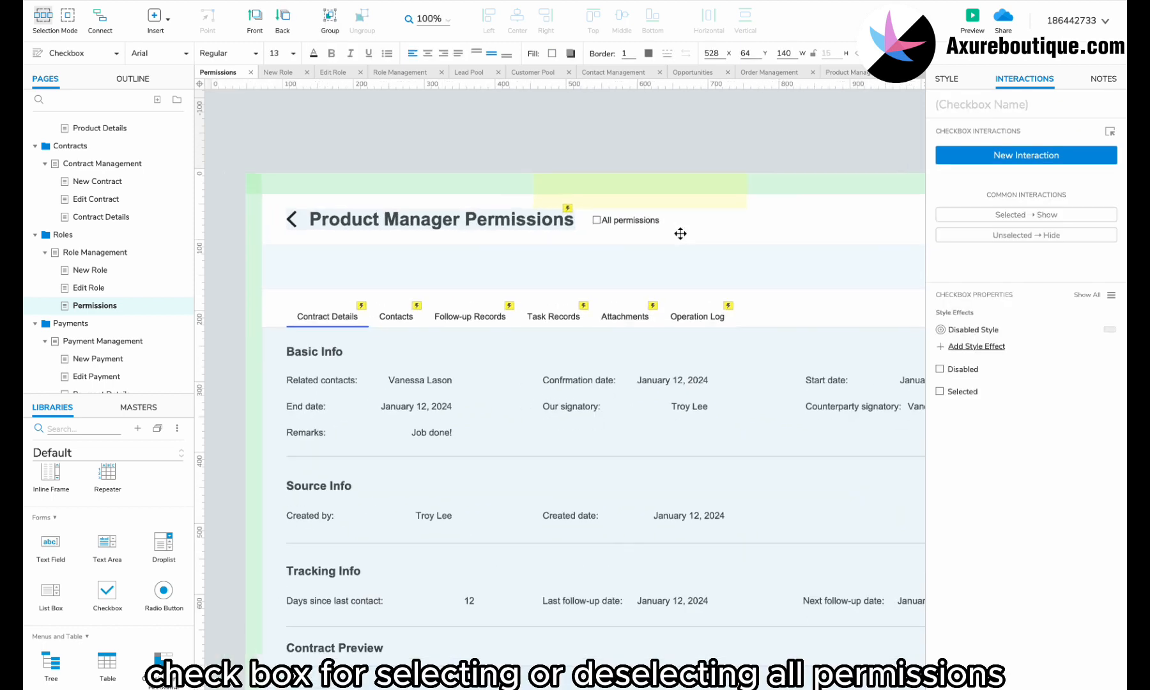
- Set the All permissions checkbox's font size to 16 and move it to x 623, y 62
click(947, 78)
click(292, 53)
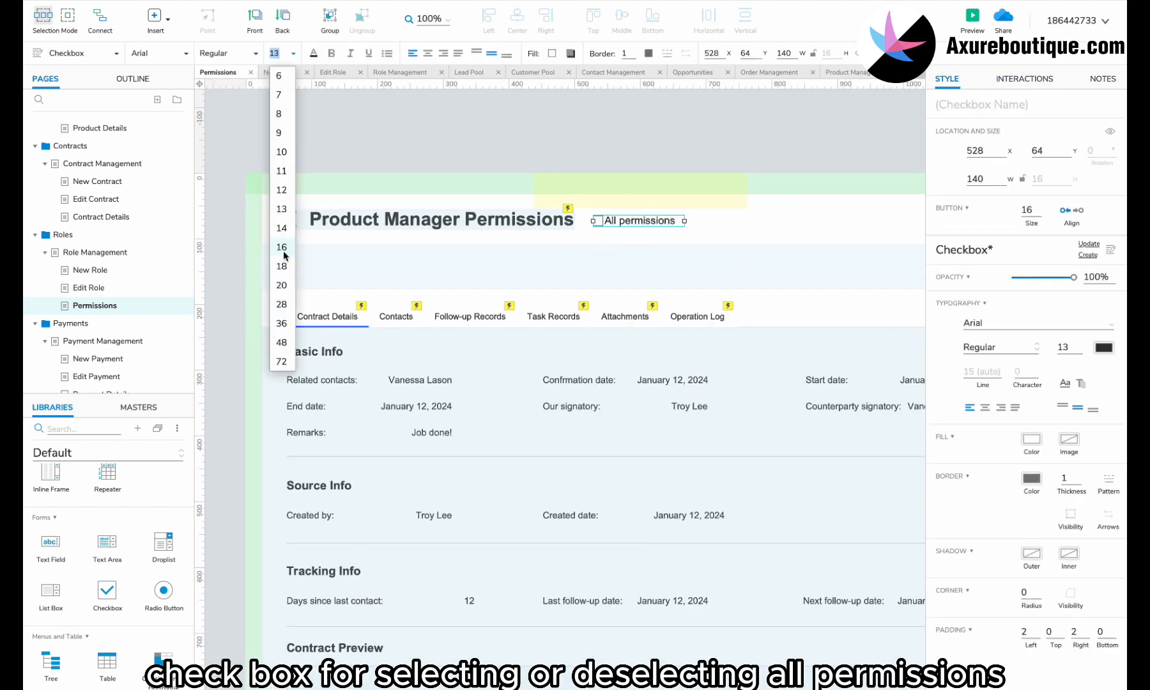
click(282, 249)
drag(616, 223, 653, 241)
scroll(623, 223, right, 2)
scroll(624, 238, down, 3)
scroll(624, 238, left, 1)
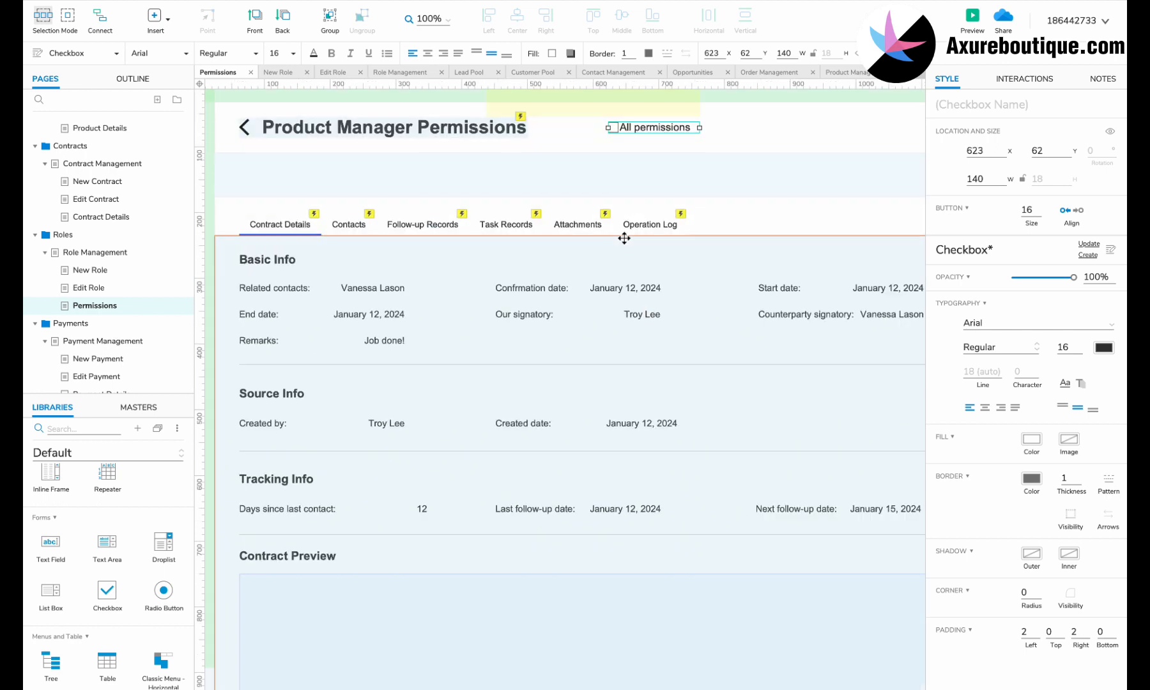
- Delete the tab row and move the contract details panel up to y 110, directly below the header
ctrl+scroll(624, 238, down, 2)
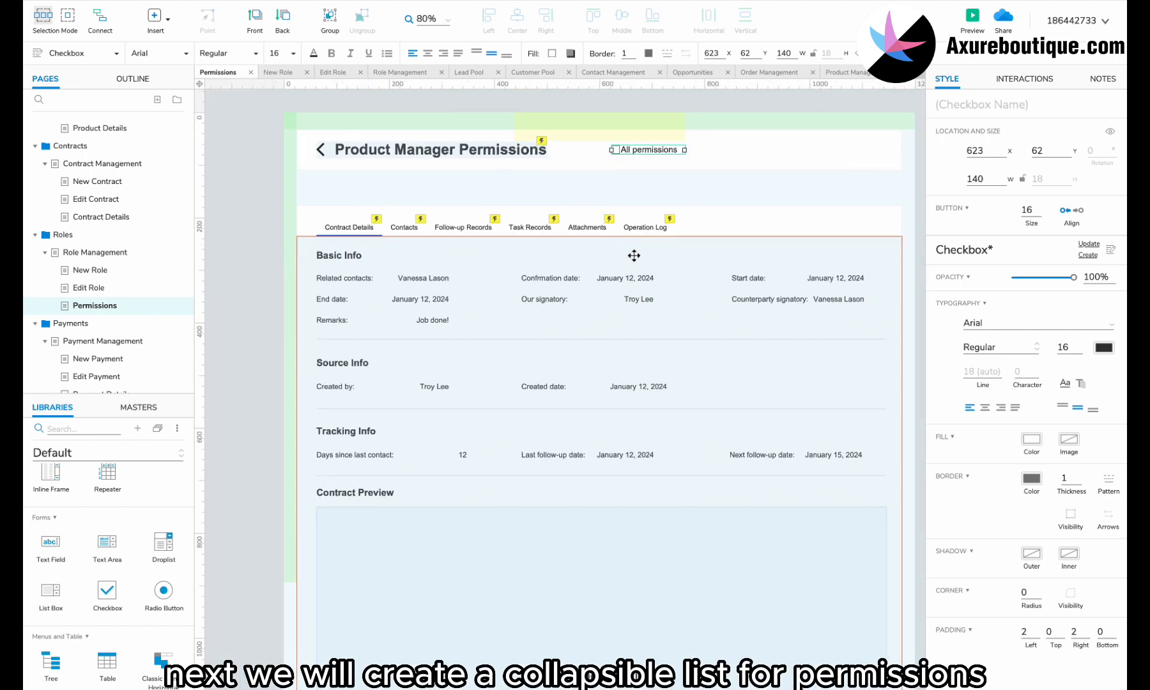
scroll(672, 231, down, 1)
drag(875, 182, 254, 186)
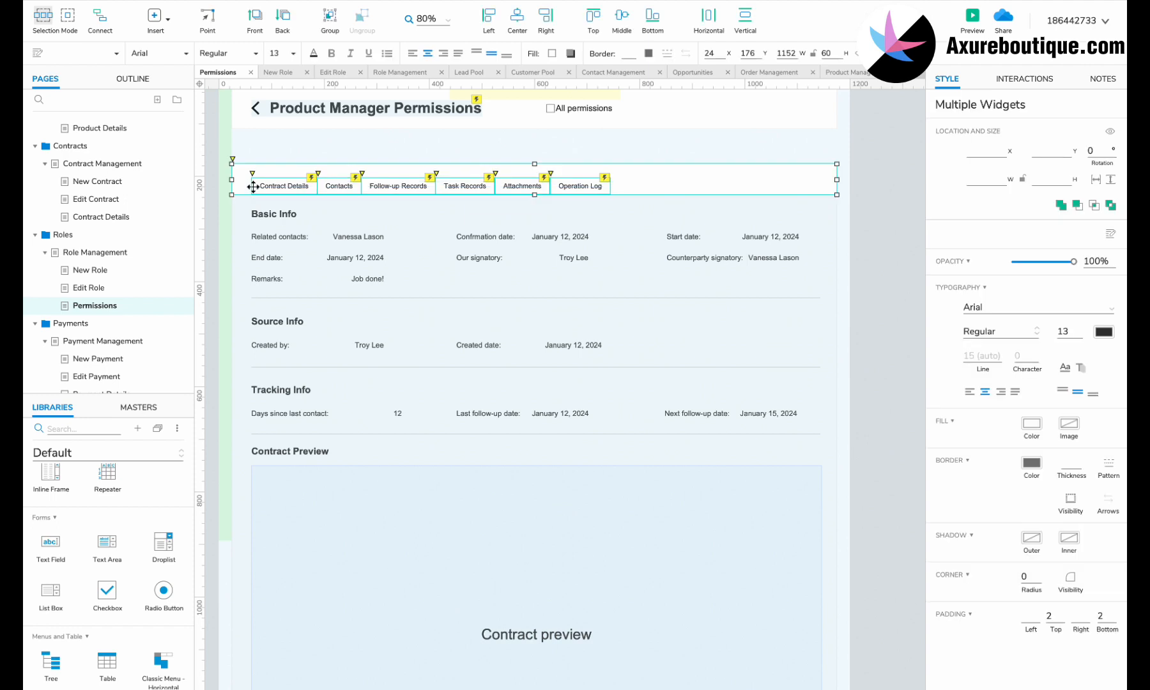
key(Delete)
key(super+z)
key(Delete)
drag(320, 231, 331, 166)
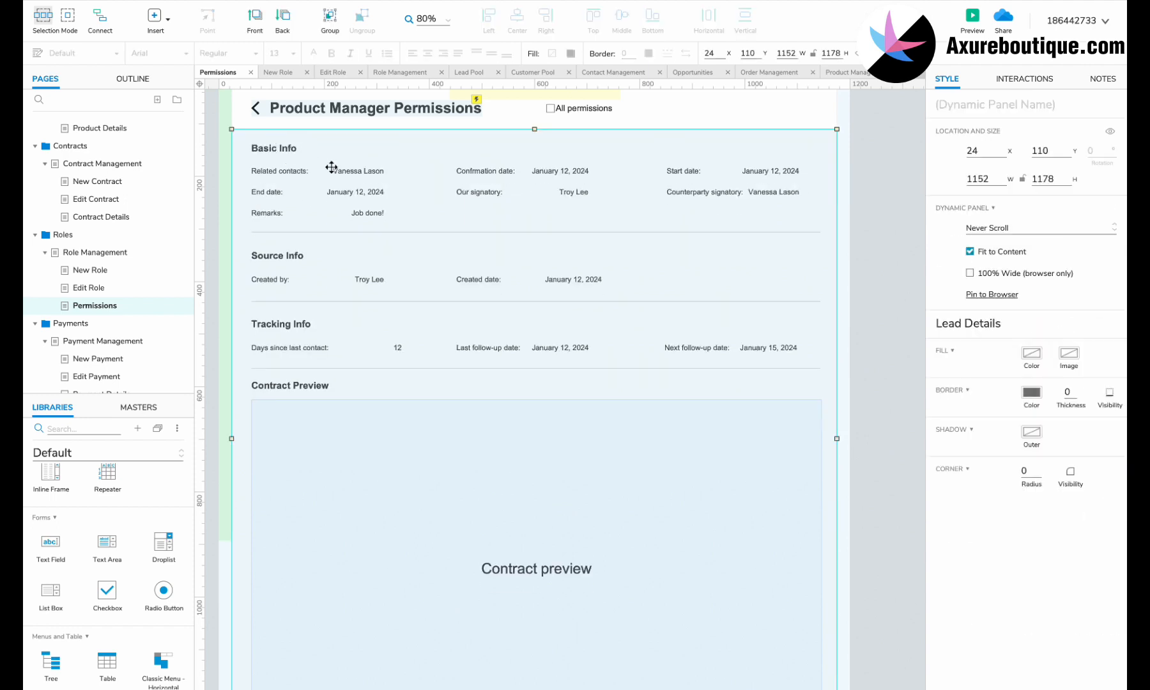
- Break away the first state of the details dynamic panel and delete the contract preview box
right_click(332, 165)
click(388, 449)
key(Delete)
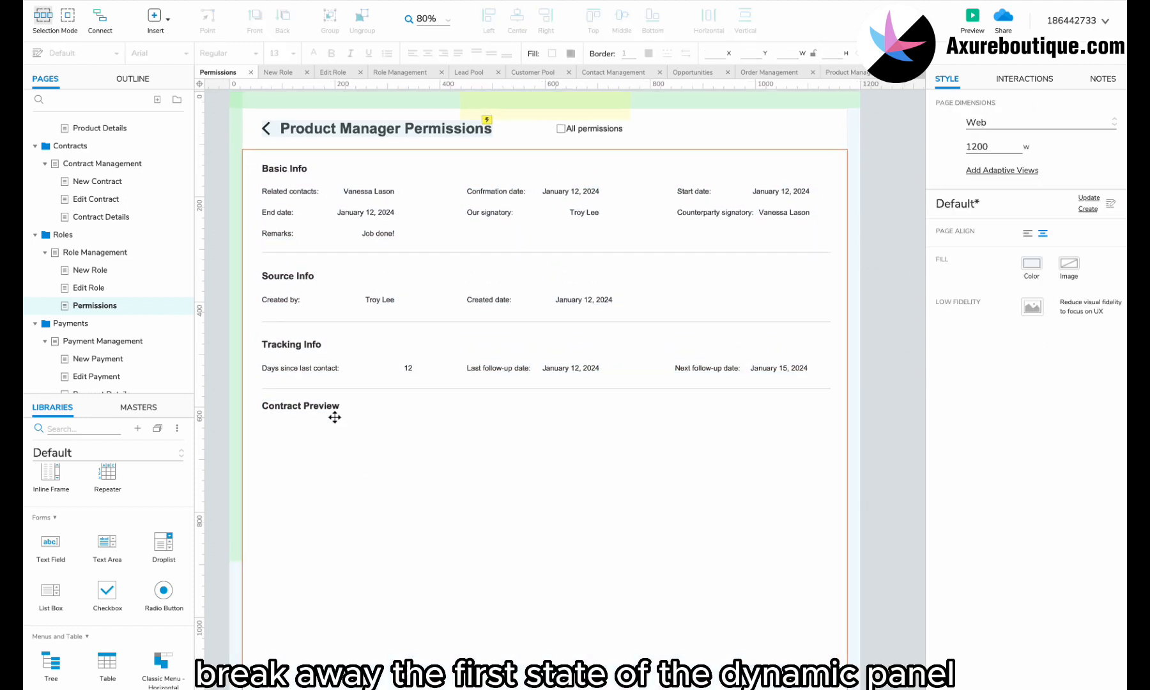
- Rename the Basic Info section heading to Page Permissions
double_click(283, 174)
text(Page Permissio)
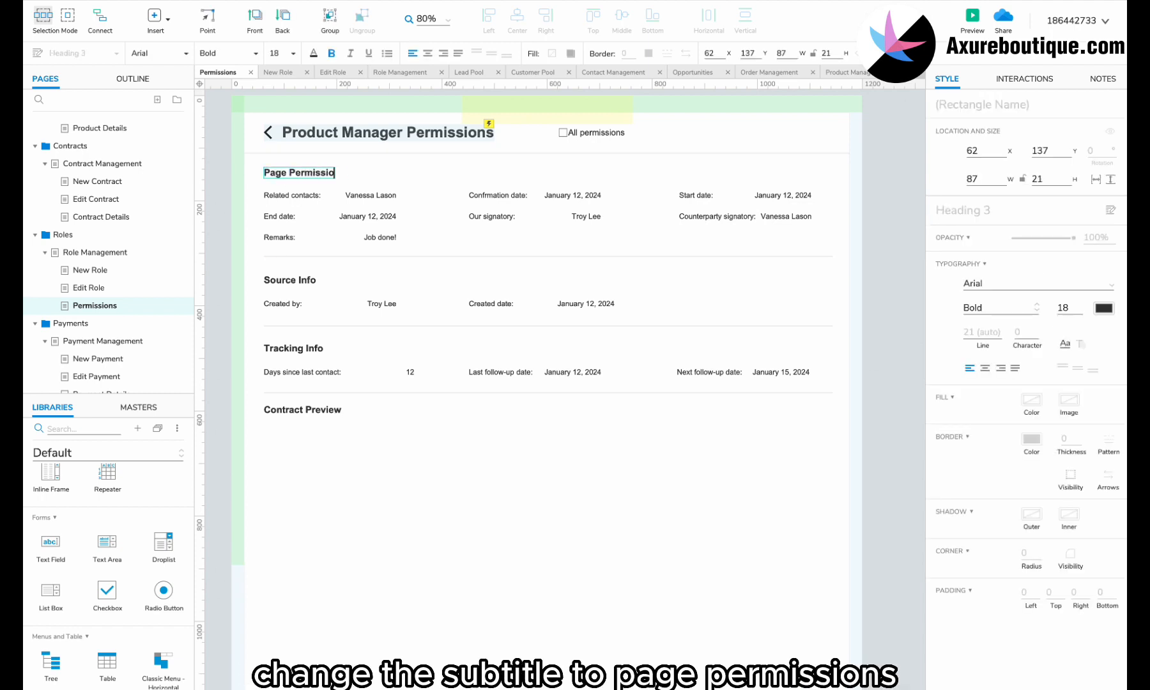
text(ns)
drag(865, 184, 316, 505)
click(869, 179)
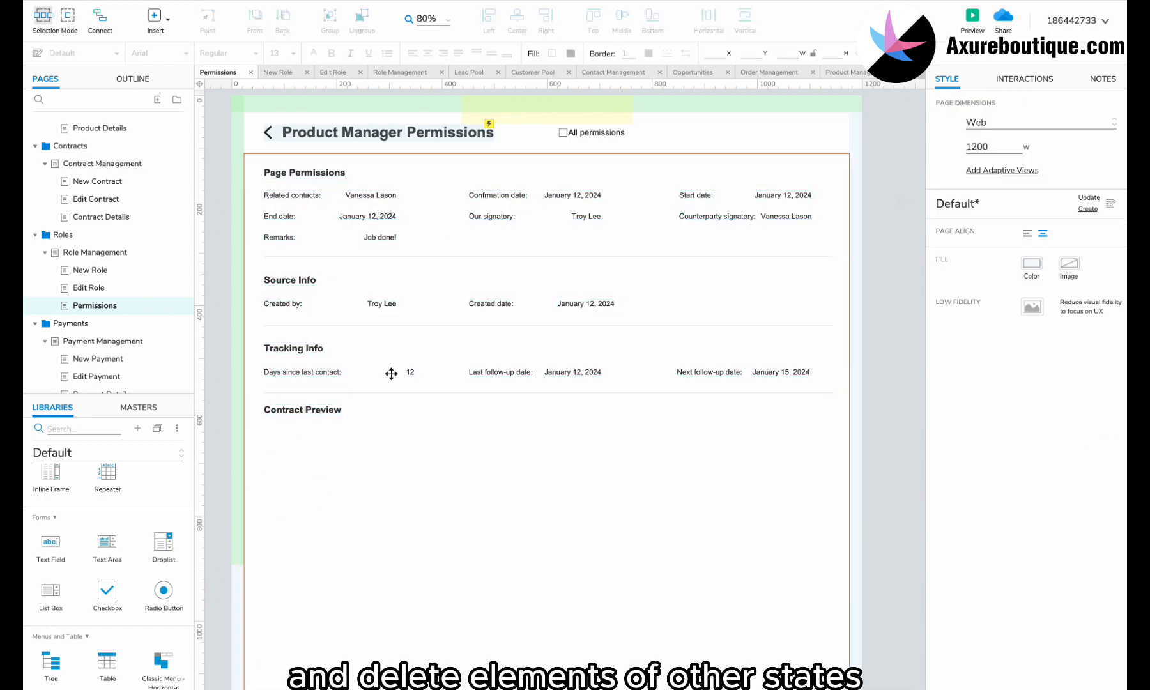
- Move the Page Permissions heading and its background box off the page, and delete the leftover contract details and follow-up elements
drag(391, 373, 632, 396)
key(ctrl+z)
shift+click(298, 171)
drag(298, 170, 912, 221)
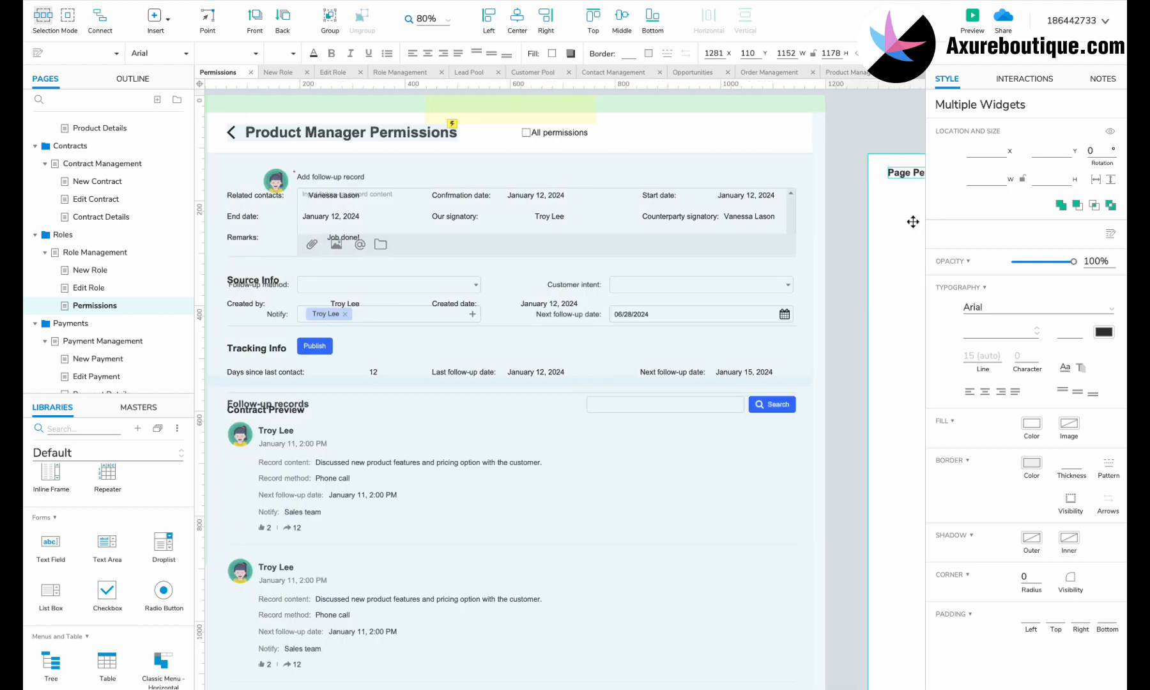
drag(847, 167, 244, 647)
key(Delete)
- Move the Page Permissions heading and its background box back onto the page, directly below the header
scroll(831, 268, right, 3)
drag(716, 179, 829, 267)
drag(829, 267, 421, 214)
- Duplicate the Page Permissions heading to y 181, set its font size to 13 and change its text to All Pages
click(367, 204)
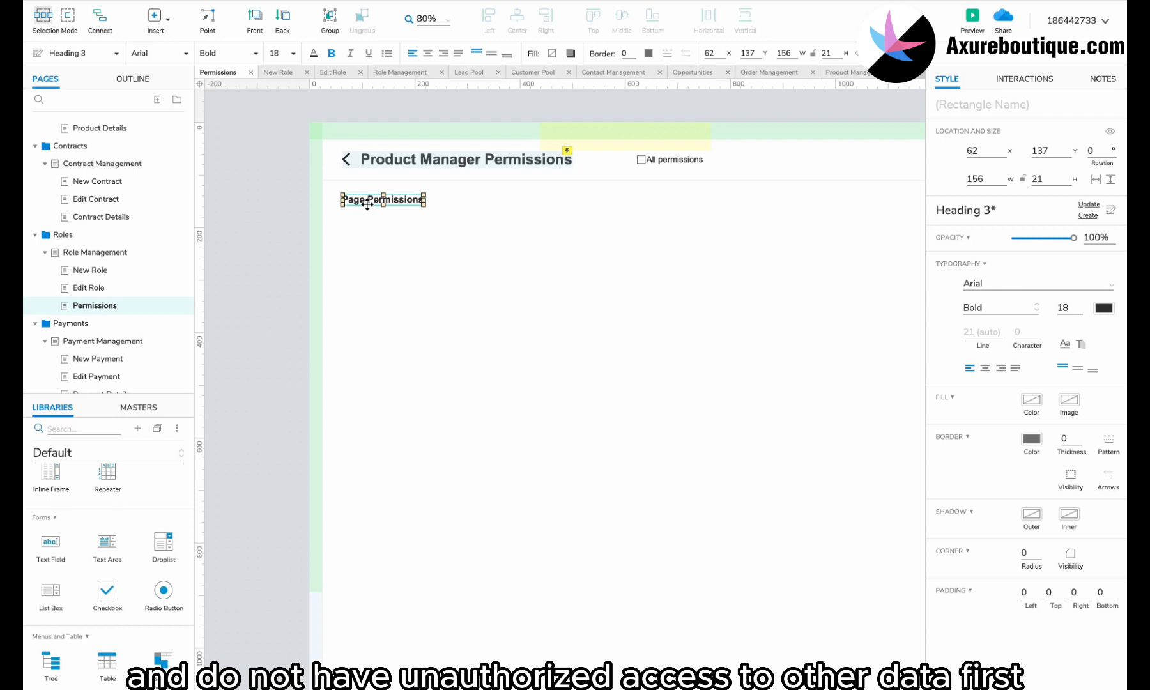
drag(367, 209, 367, 232)
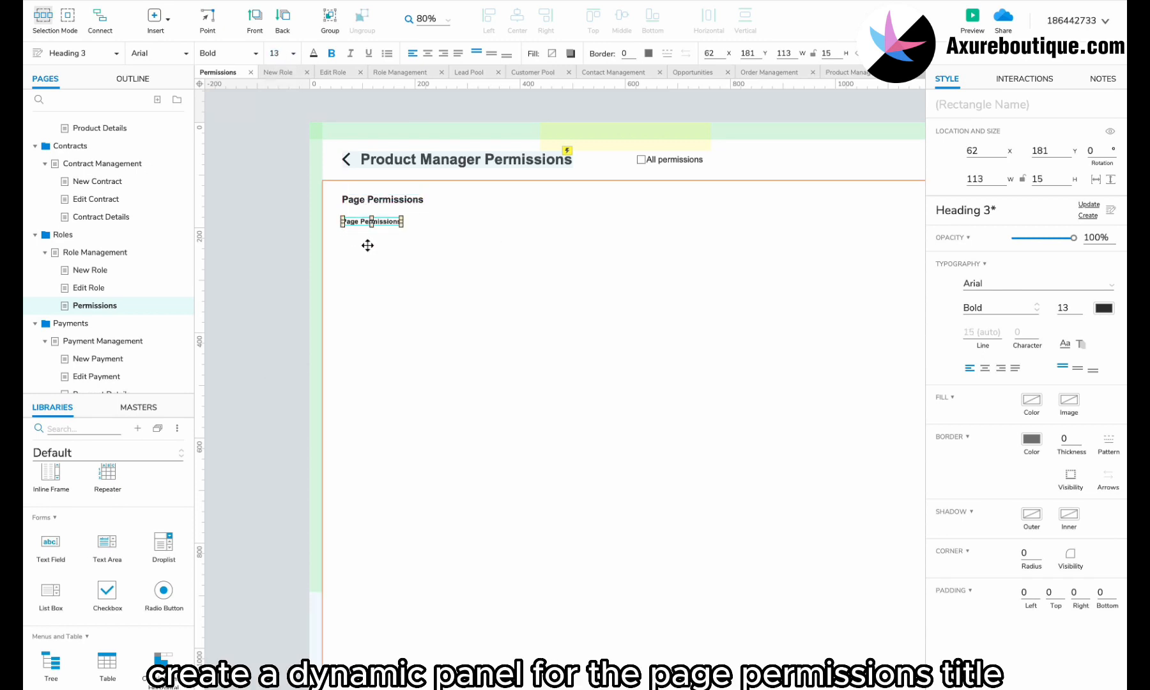
scroll(359, 223, up, 3)
double_click(360, 222)
text(Pages)
- Add a Box 2 beside All Pages, turn it into an 8 by 5 px triangle at x 125, y 186, and fill it black
scroll(106, 511, up, 5)
drag(107, 496, 437, 238)
right_click(437, 238)
click(505, 447)
drag(622, 341, 447, 220)
scroll(409, 221, up, 5)
click(570, 53)
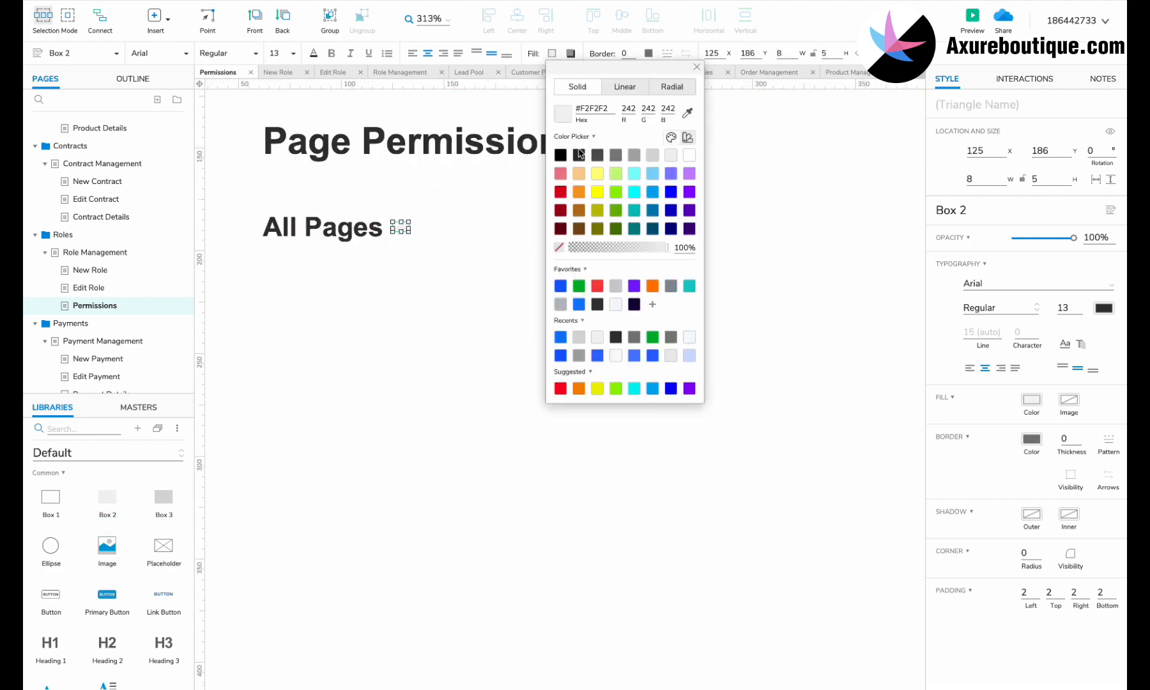
click(562, 148)
- Create a dynamic panel from the All Pages text and its triangle
scroll(397, 227, down, 5)
drag(339, 205, 409, 256)
right_click(368, 224)
click(441, 583)
scroll(450, 438, down, 4)
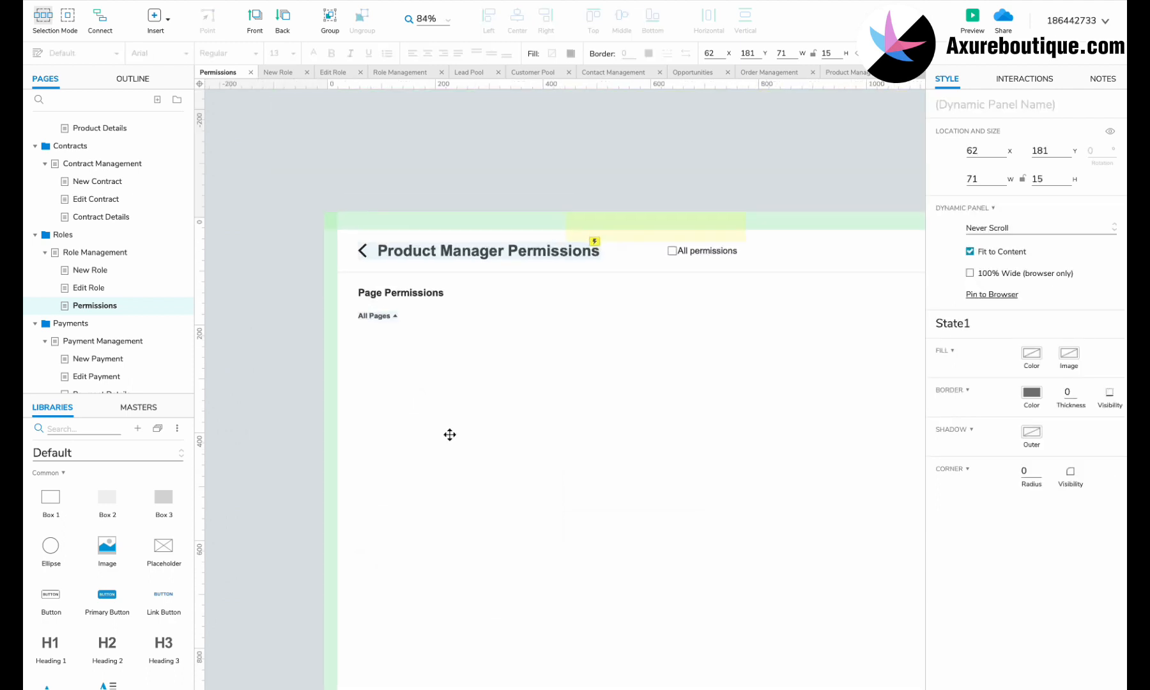
- Draw a 46 px high Box 1 at x 62, y 214, give it a light grey border and widen it to about 492 px
drag(57, 508, 353, 327)
drag(441, 423, 440, 350)
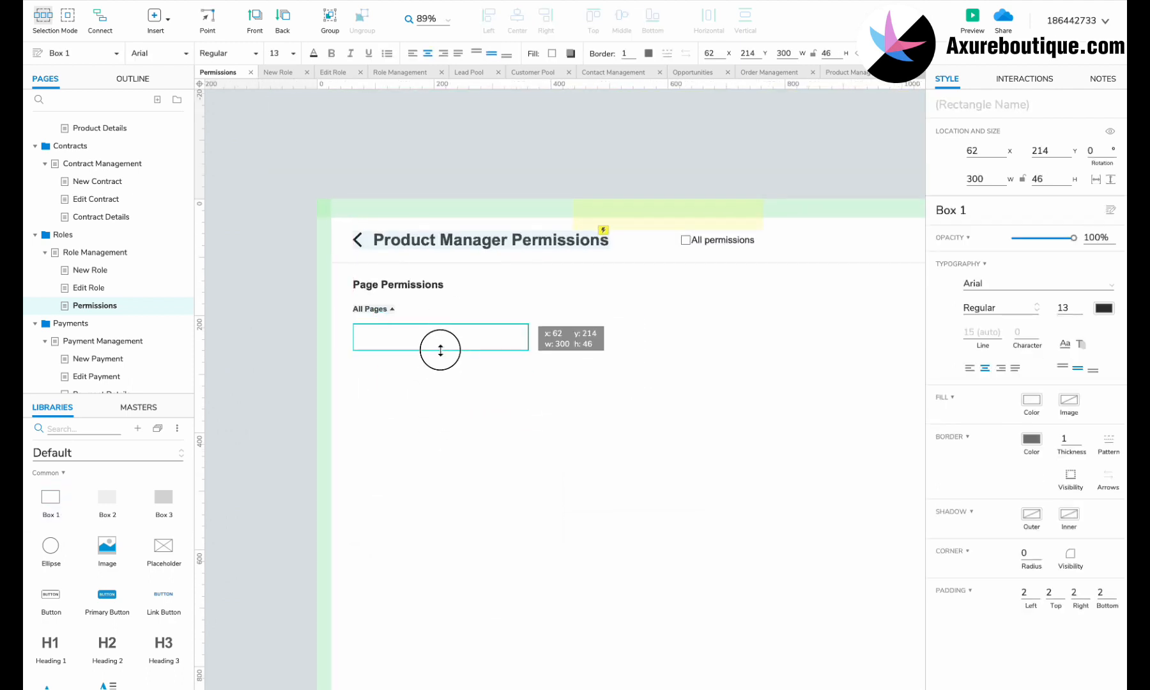
click(648, 53)
click(759, 154)
drag(529, 337, 585, 334)
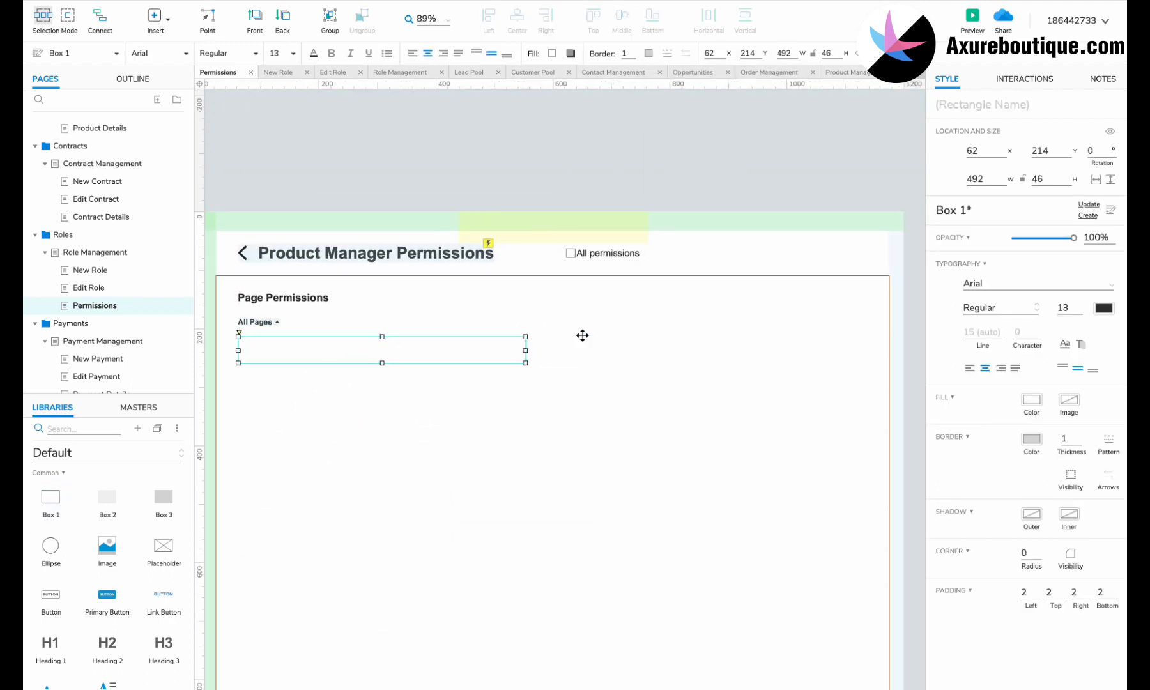
- Duplicate the box as a second table cell at x 529, y 214, and make it 605 px wide
drag(502, 352, 729, 346)
drag(824, 349, 825, 348)
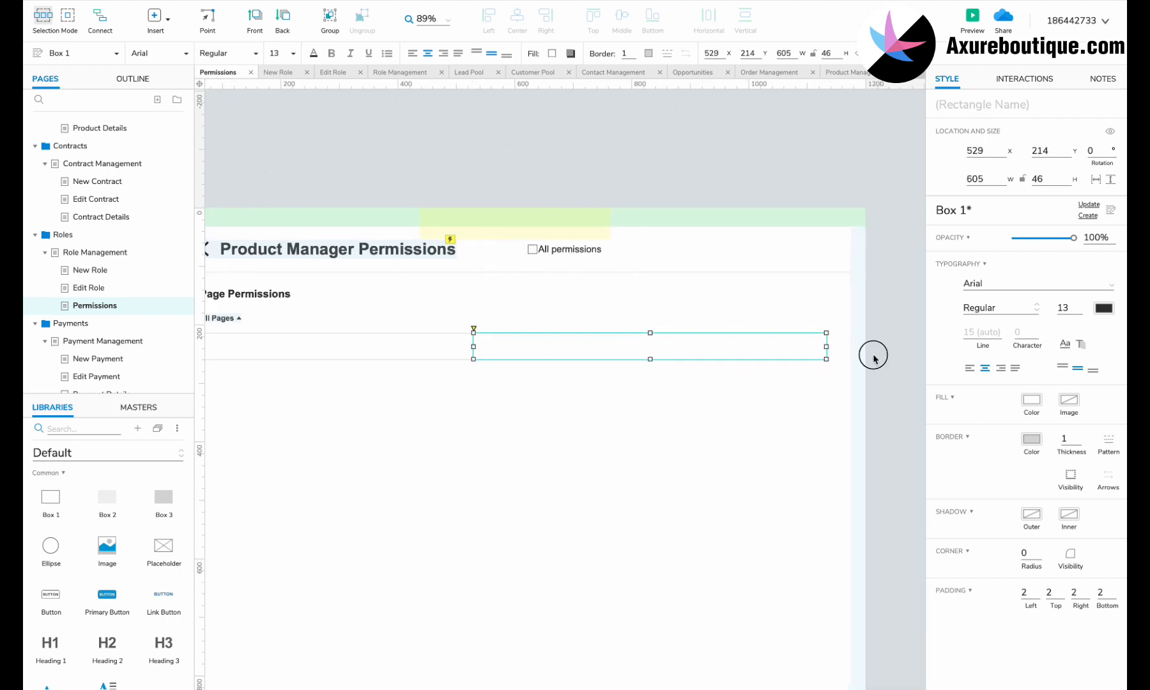
click(873, 350)
click(562, 344)
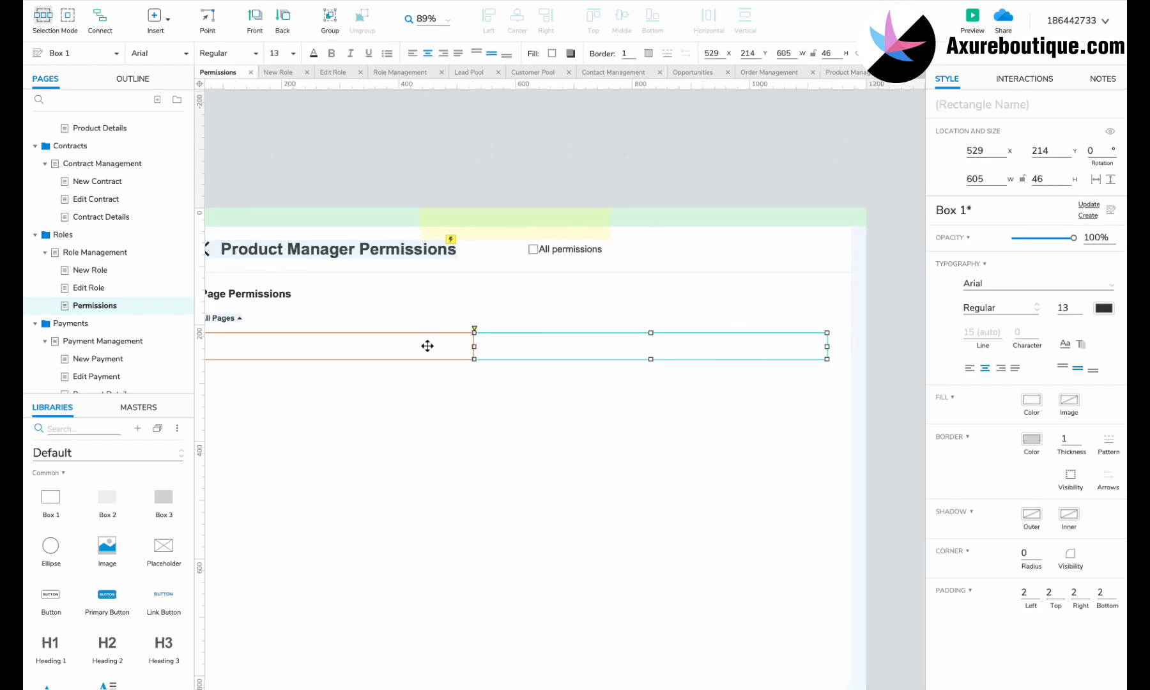
- Copy the All permissions checkbox to x 555, y 171 above the second cell and relabel it All
click(656, 261)
drag(589, 318, 541, 327)
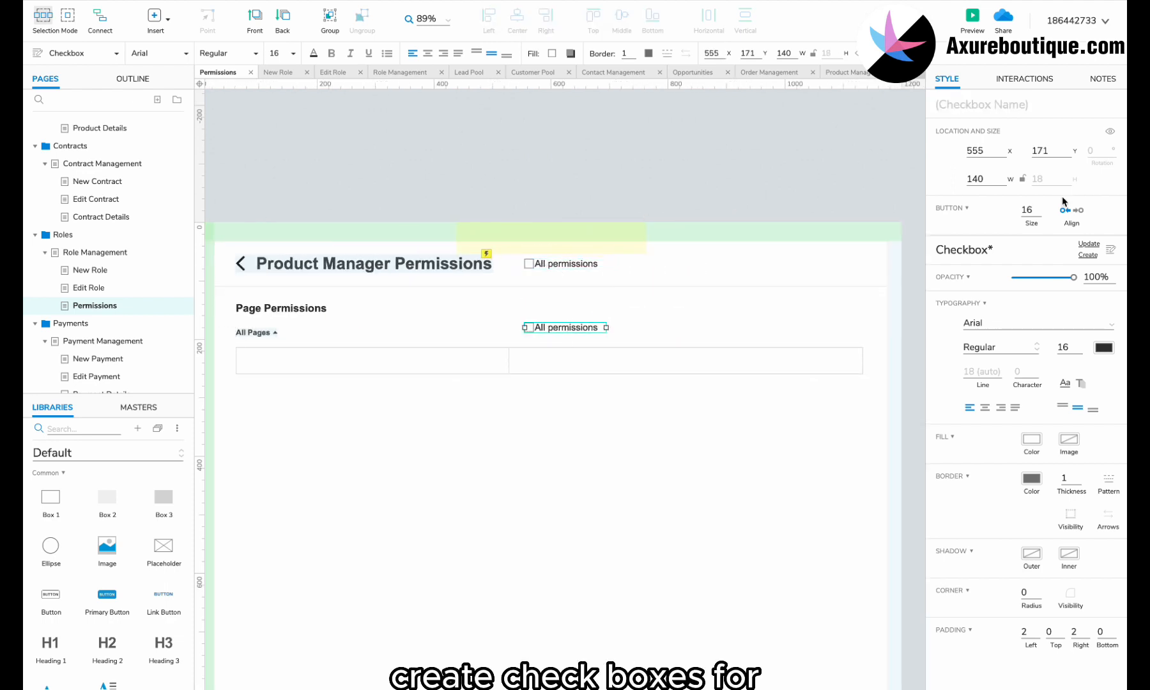
double_click(548, 329)
text(All)
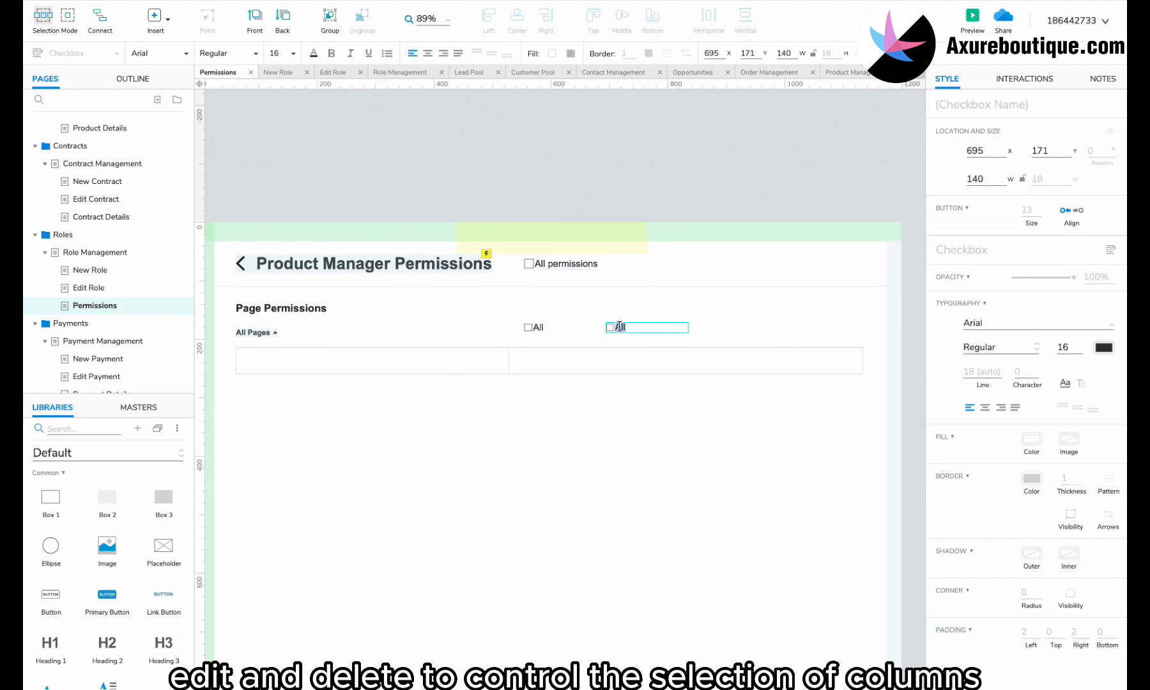
- Duplicate the All checkbox four times in a row, label the copies Read, Add, Edit and Delete, and fit them above the second cell
text(Read)
drag(684, 328, 823, 328)
text(Add)
click(762, 343)
text(Edit)
click(754, 345)
scroll(741, 329, right, 2)
double_click(806, 327)
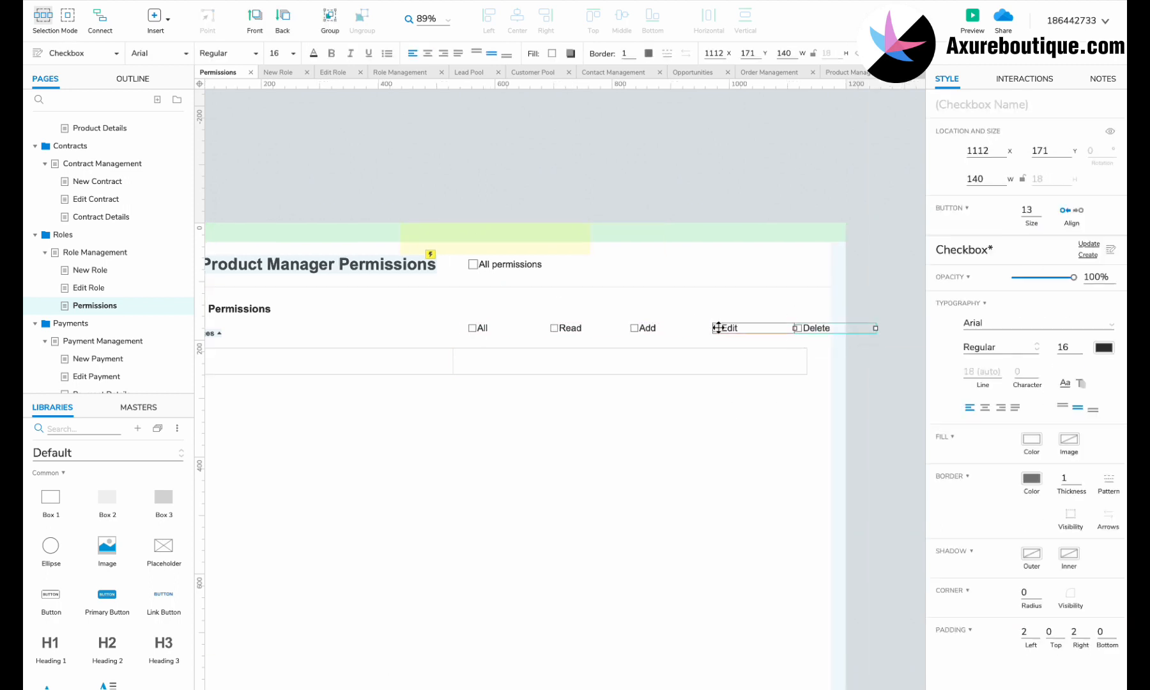
click(763, 364)
- Place a label in the first table cell and set its text to Lead Management
scroll(428, 338, left, 2)
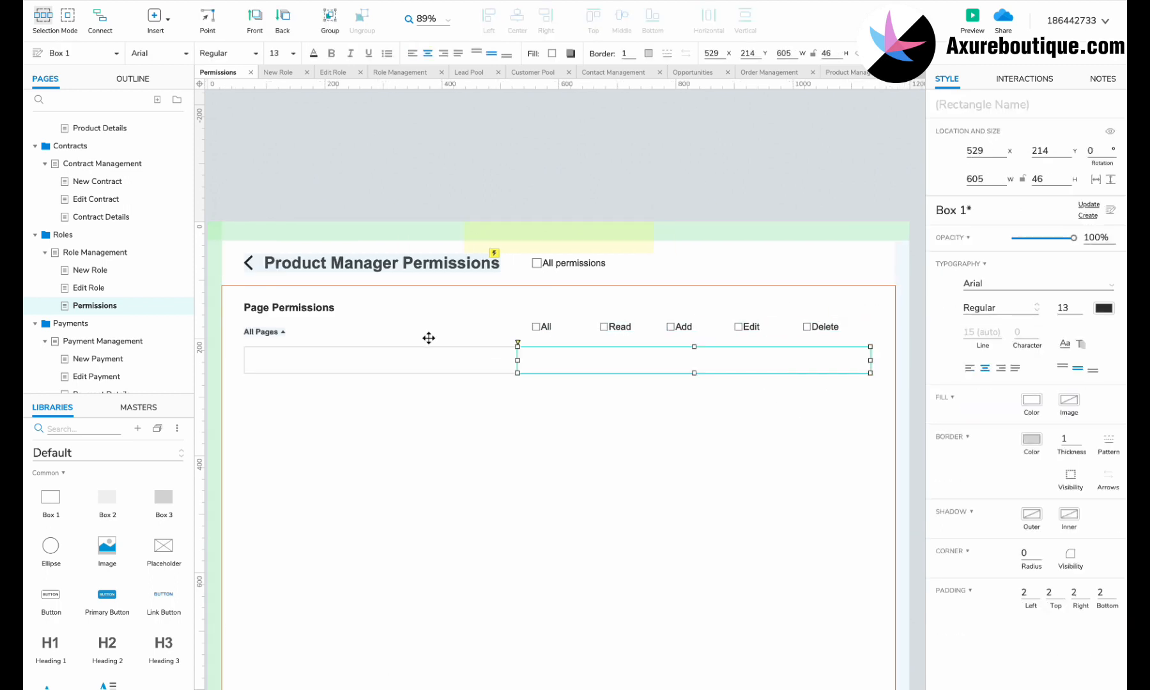
scroll(108, 543, down, 1)
drag(51, 635, 278, 359)
double_click(280, 360)
text(Lead Management)
- Copy the five column checkboxes down into the Lead Management row at y 228
scroll(550, 358, right, 1)
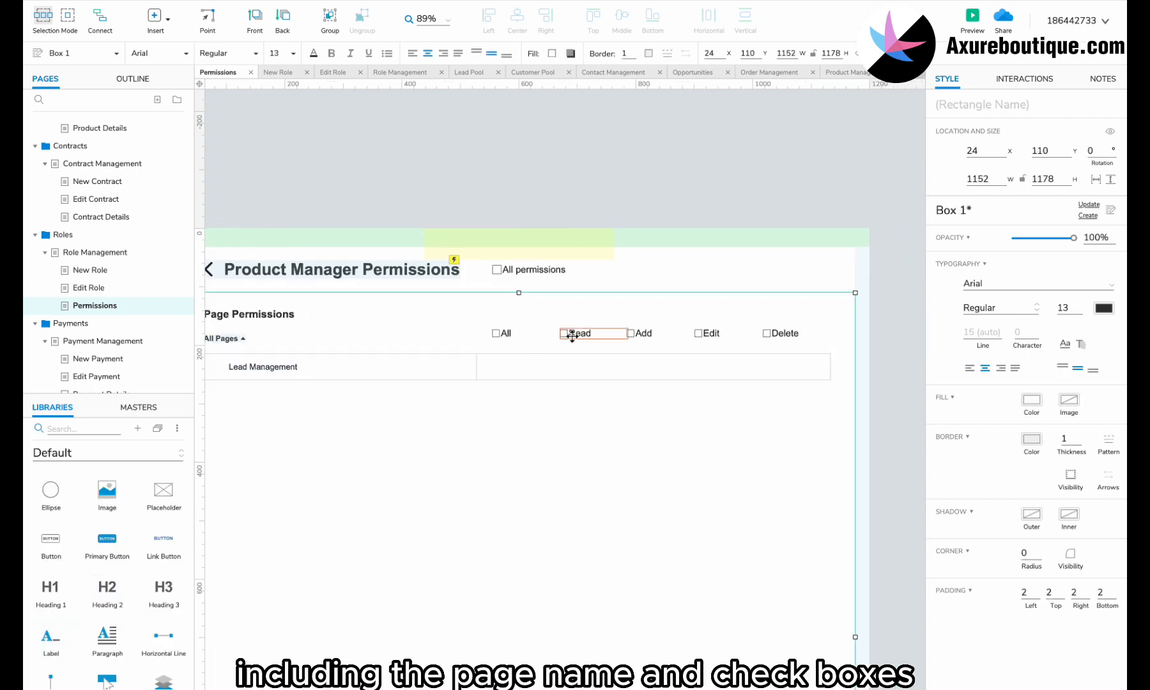
drag(486, 319, 834, 342)
drag(506, 333, 507, 366)
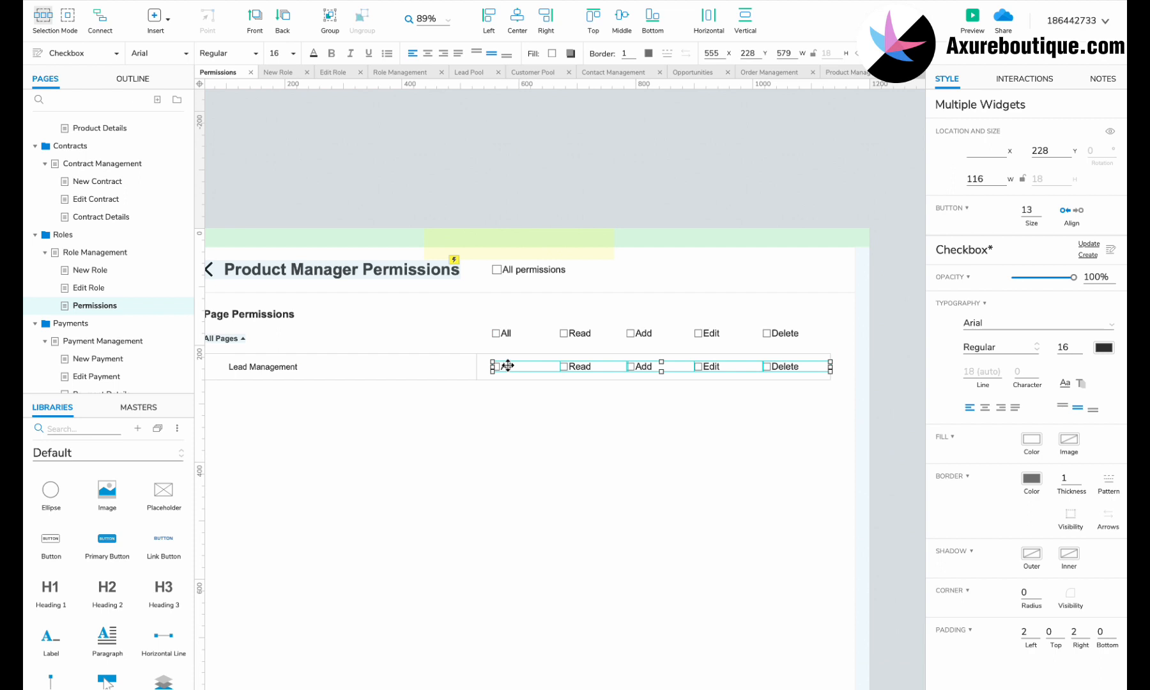
- Duplicate the Lead Management row directly below, rename it Lead Pool Management and hide the top border of its cells
scroll(866, 371, left, 1)
drag(294, 366, 295, 392)
double_click(306, 394)
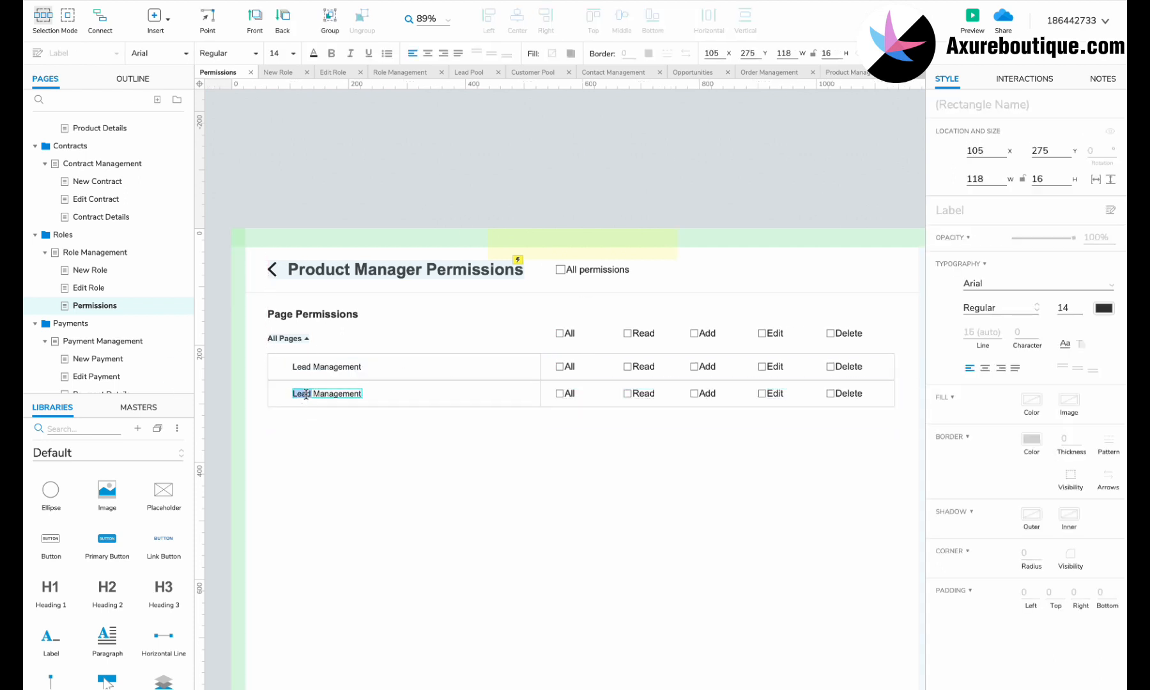
click(590, 393)
click(590, 391)
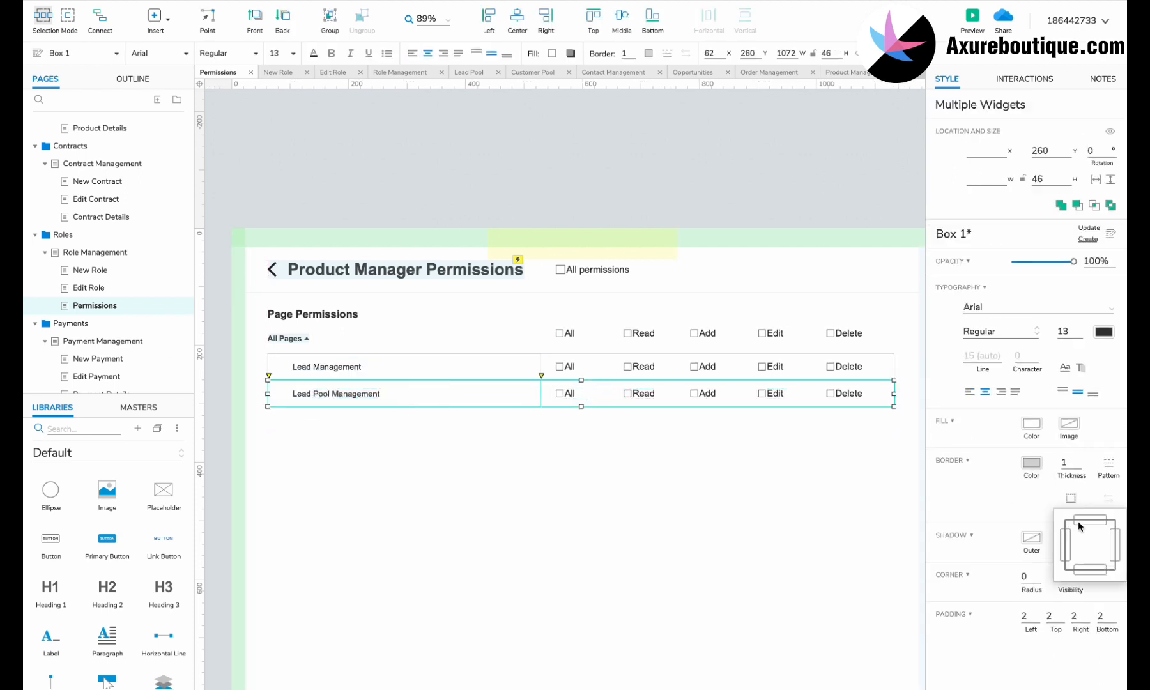
scroll(590, 391, down, 1)
scroll(590, 391, right, 1)
- Duplicate the two table rows to y 306 and rename the copies Customer Management and Customer Pool Management
scroll(869, 317, left, 1)
shift+click(360, 313)
drag(348, 313, 348, 367)
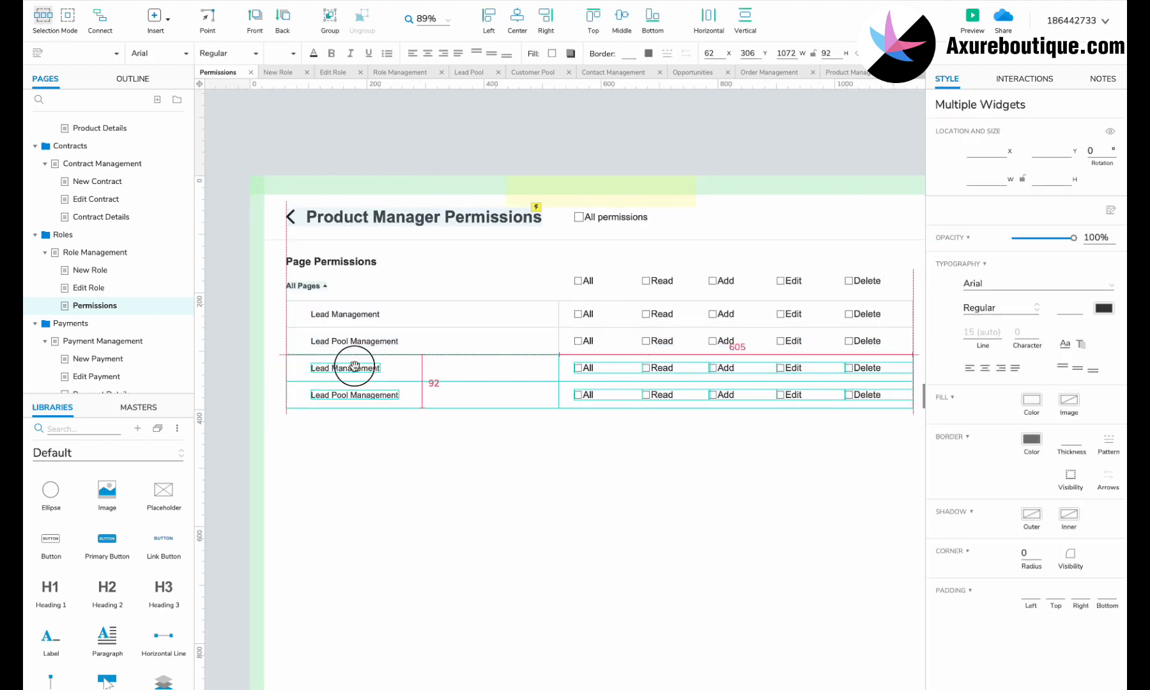
double_click(318, 368)
text(Cystomer)
scroll(339, 419, up, 2)
double_click(322, 394)
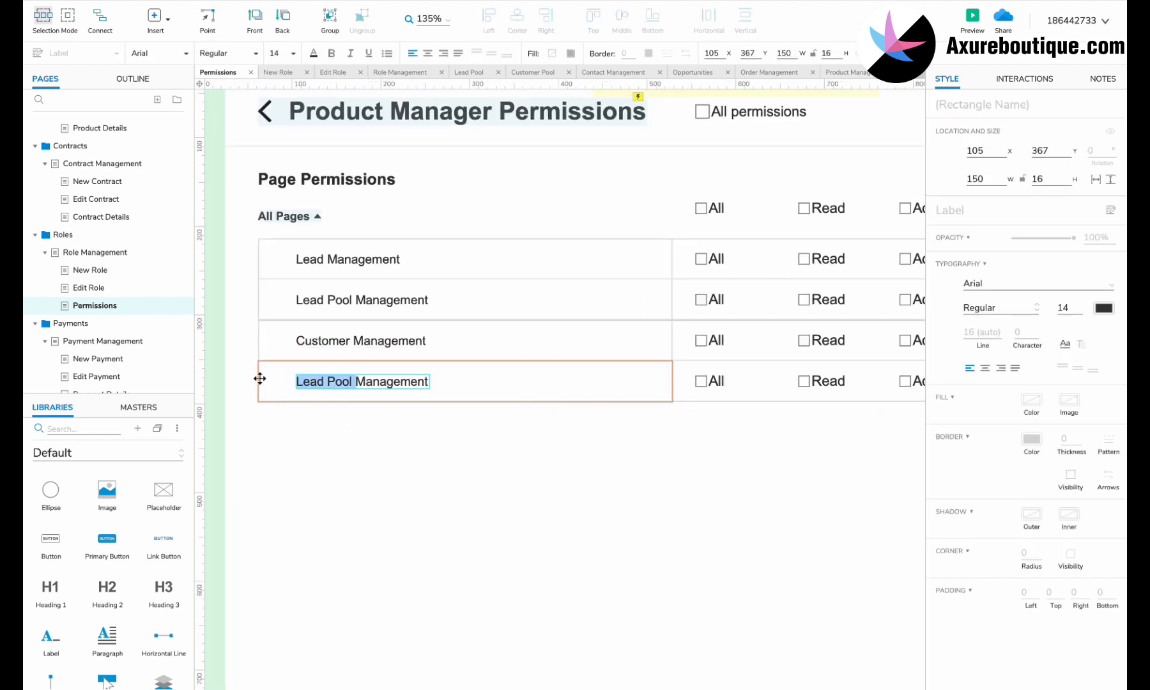
text(Customer Pool)
click(367, 470)
- Duplicate the four table rows below and rename the first three copies Contact Management, Opportunity Management and Order Management
scroll(368, 469, down, 3)
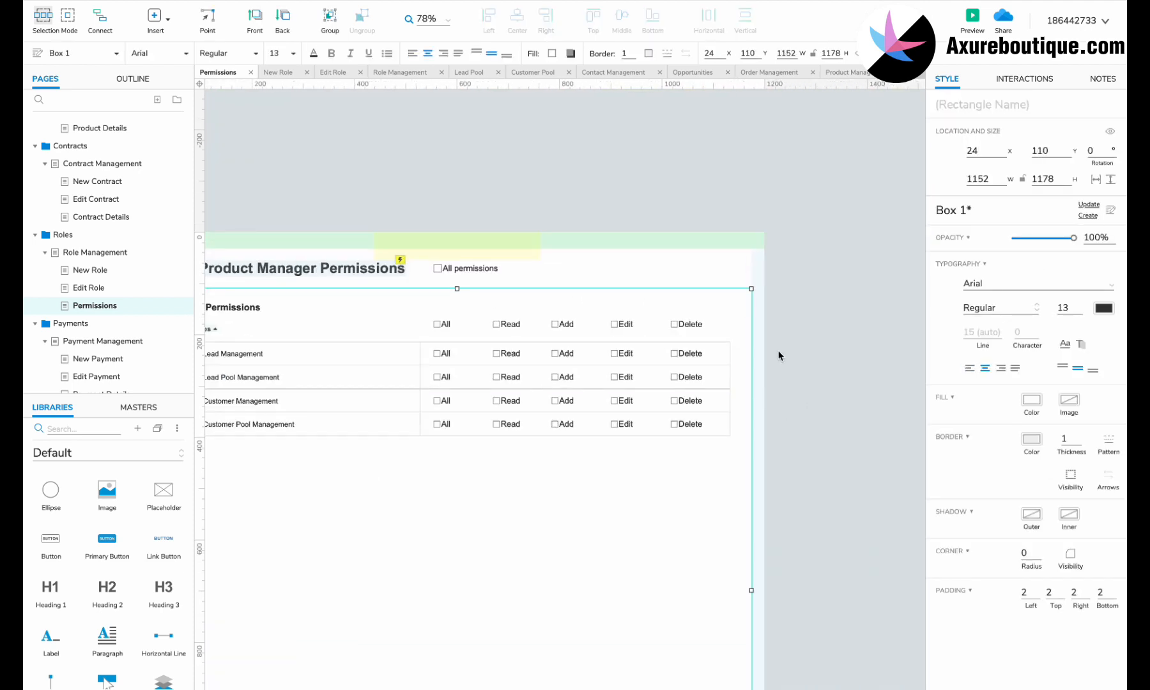
scroll(778, 356, left, 1)
drag(306, 447, 275, 451)
scroll(275, 451, up, 2)
double_click(312, 447)
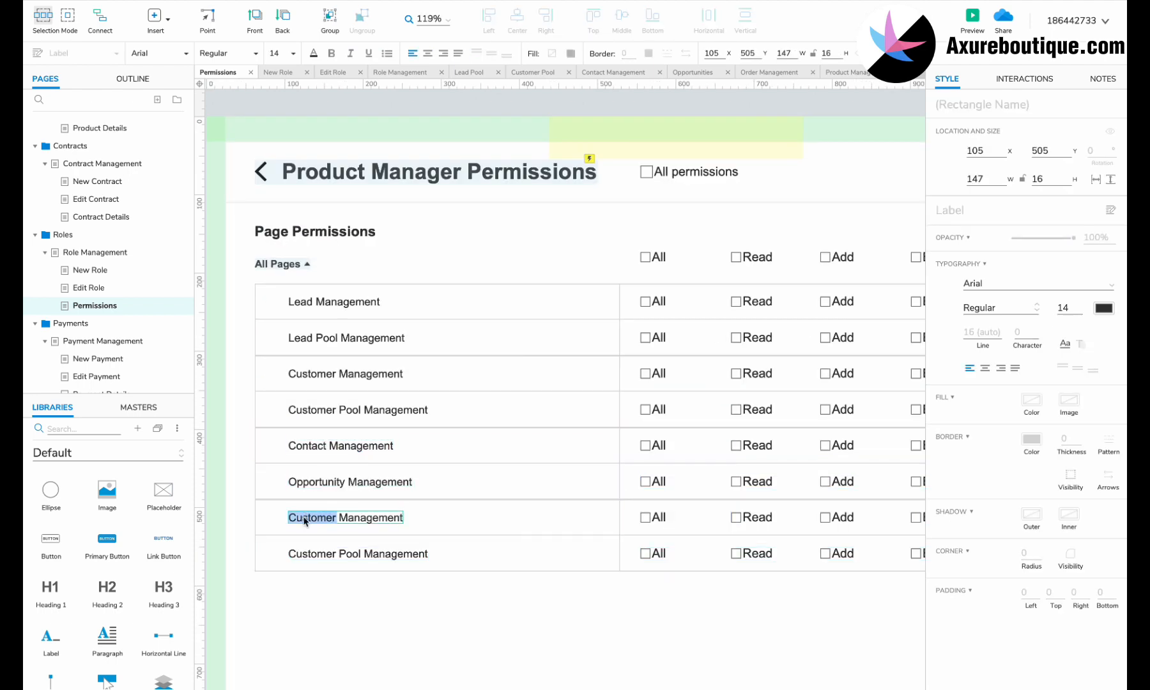
double_click(309, 556)
click(309, 557)
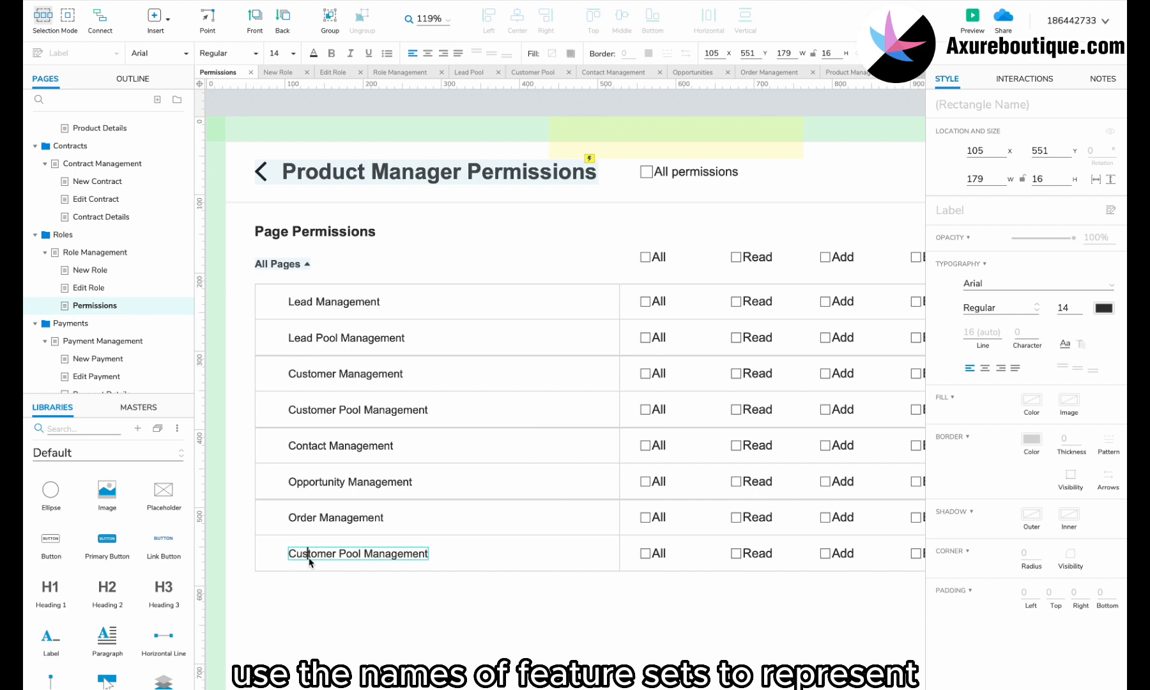
- Rename the eight rows Leads, Lead Pool, Customers, Customer Pool, Contacts, Opportunities, Orders and Payments
text(s)
key(Tab)
key(ctrl+BackSpace)
key(BackSpace)
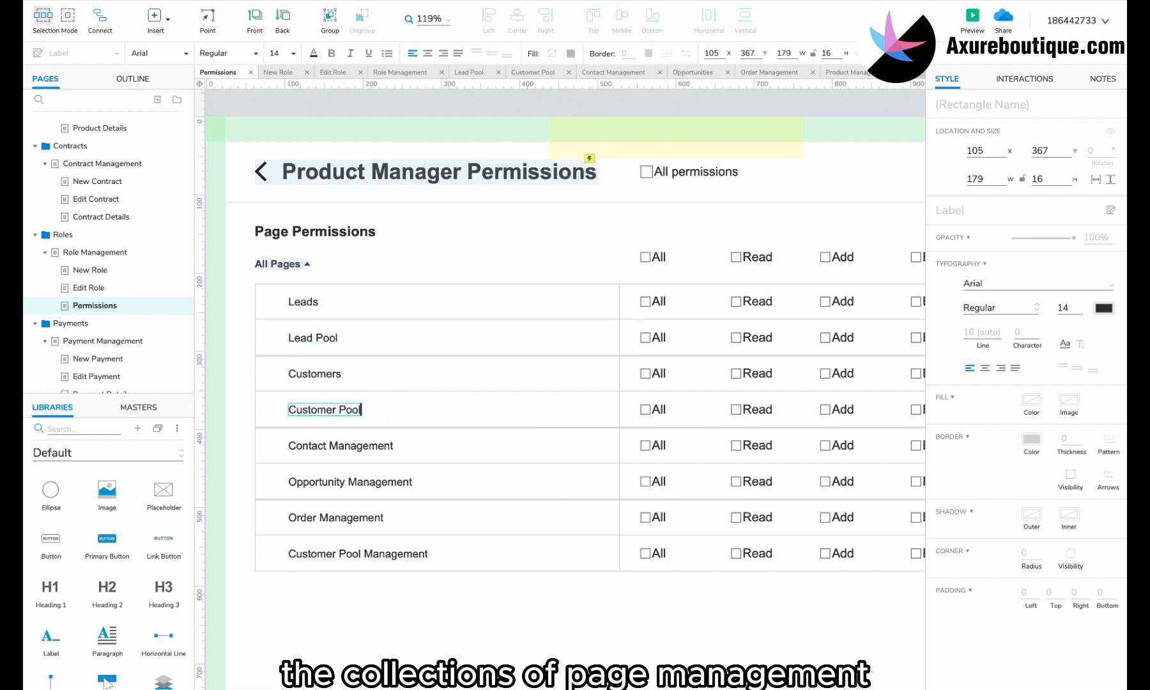
text(Opportunities)
key(Tab)
text(Orders)
key(Tab)
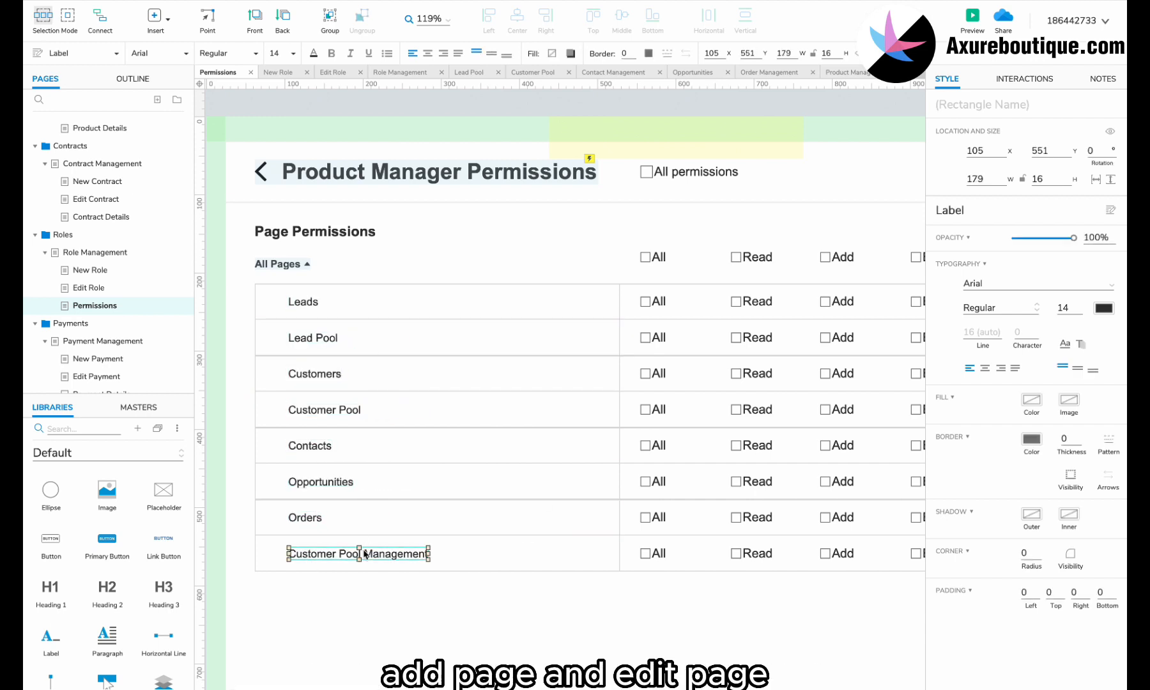
text(Payments)
click(376, 590)
- Duplicate the last five rows below Payments and rename the copies Contracts, Tasks, Products, Customers and Role Management
scroll(377, 589, down, 4)
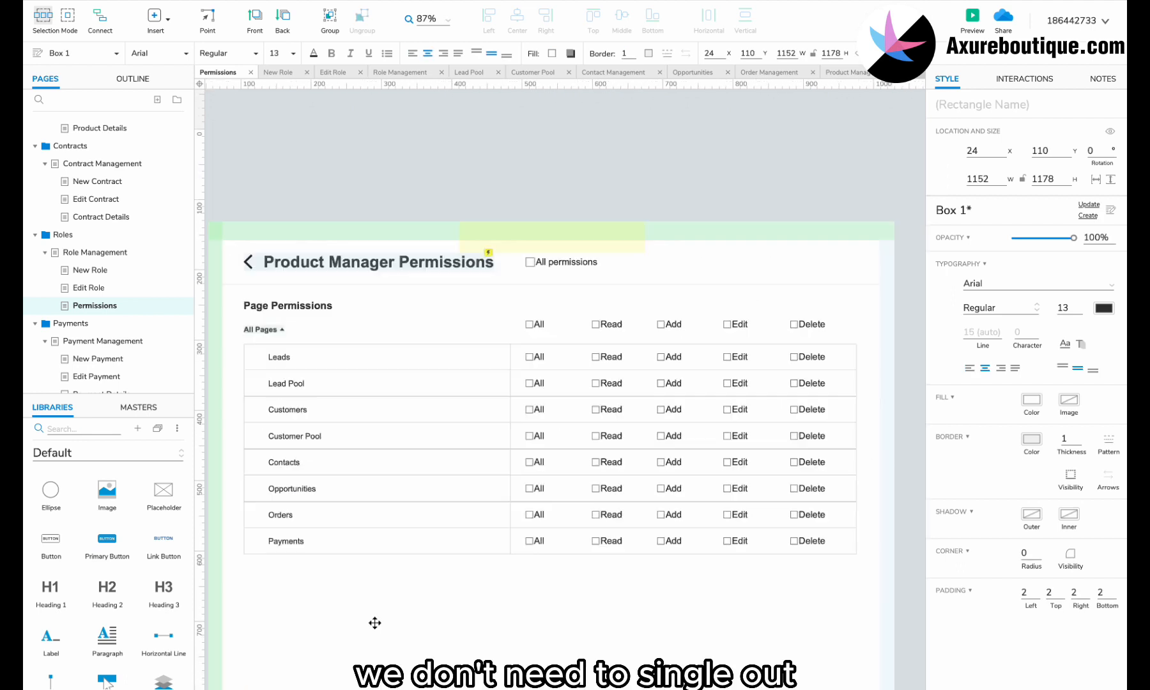
drag(824, 416, 316, 570)
drag(270, 428, 270, 547)
double_click(270, 550)
scroll(270, 549, up, 4)
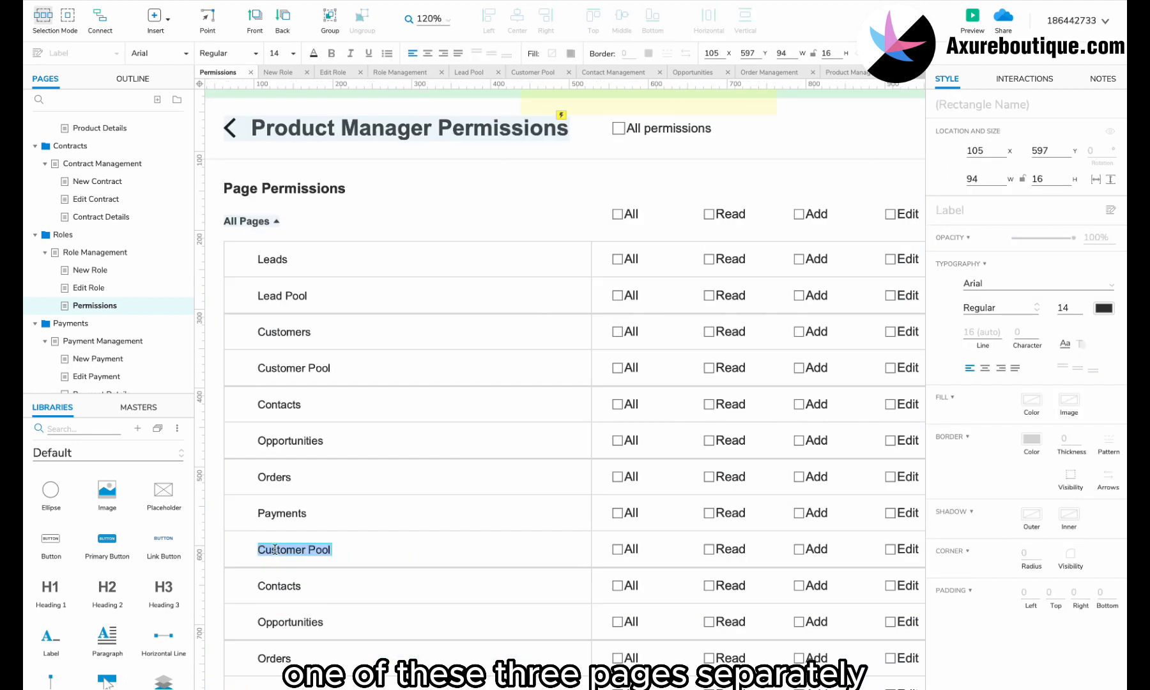
text(Contracts)
key(Tab)
scroll(277, 516, down, 2)
text(Tasks)
key(Tab)
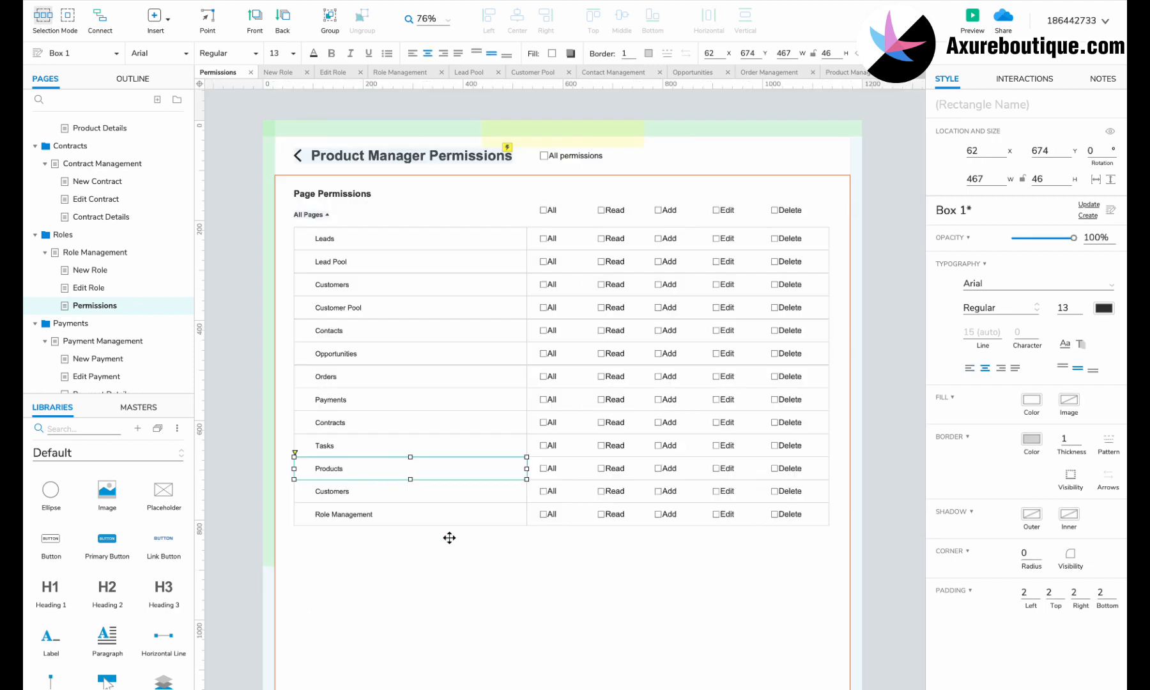
- Select all the table rows below the column checkboxes and create a dynamic panel from them
drag(449, 536, 367, 423)
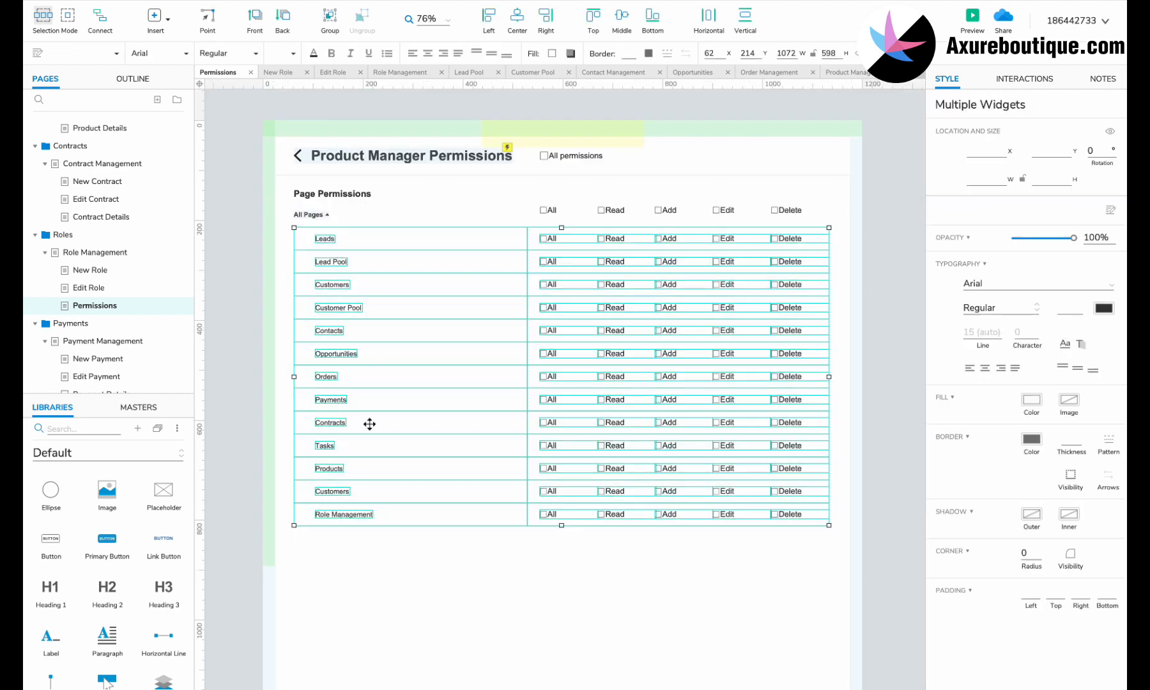
right_click(367, 423)
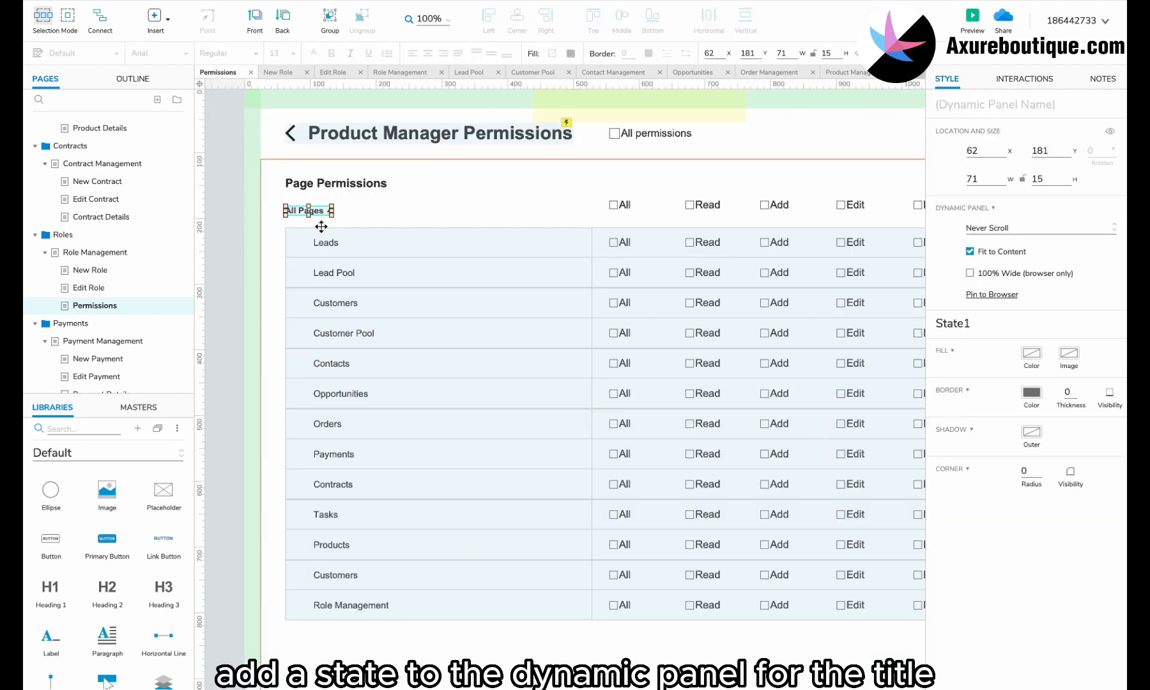
- Duplicate State1 of the All Pages dynamic panel as State2 for the collapsed view of the title
double_click(310, 210)
click(598, 97)
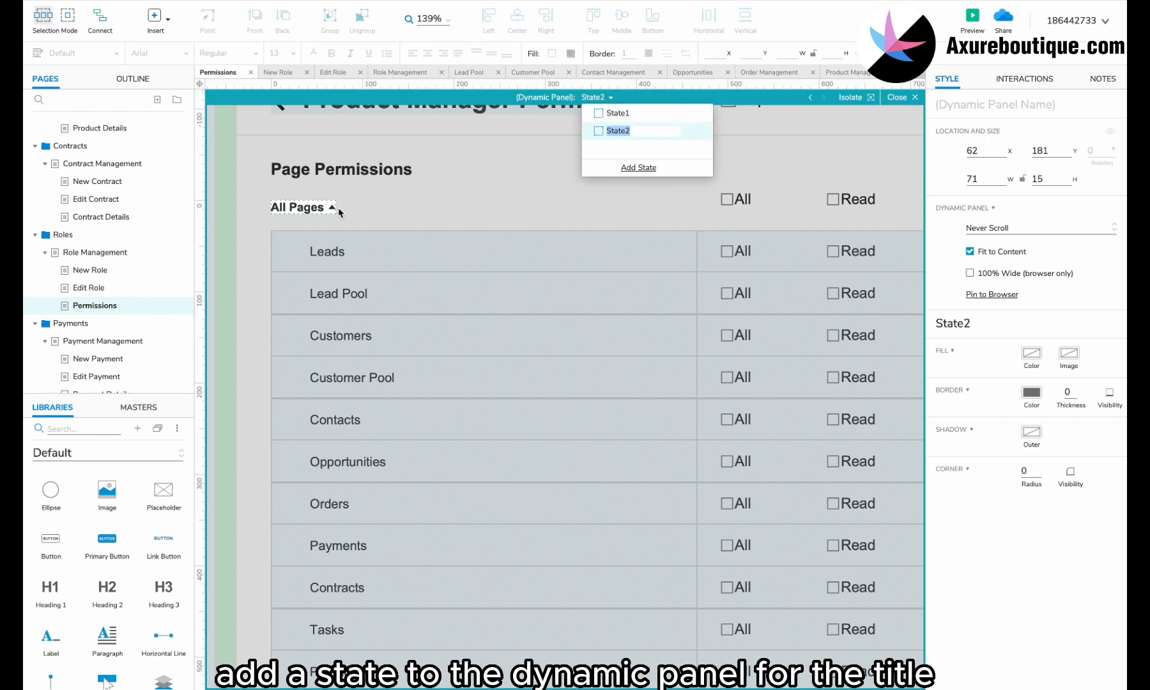
click(332, 207)
key(Escape)
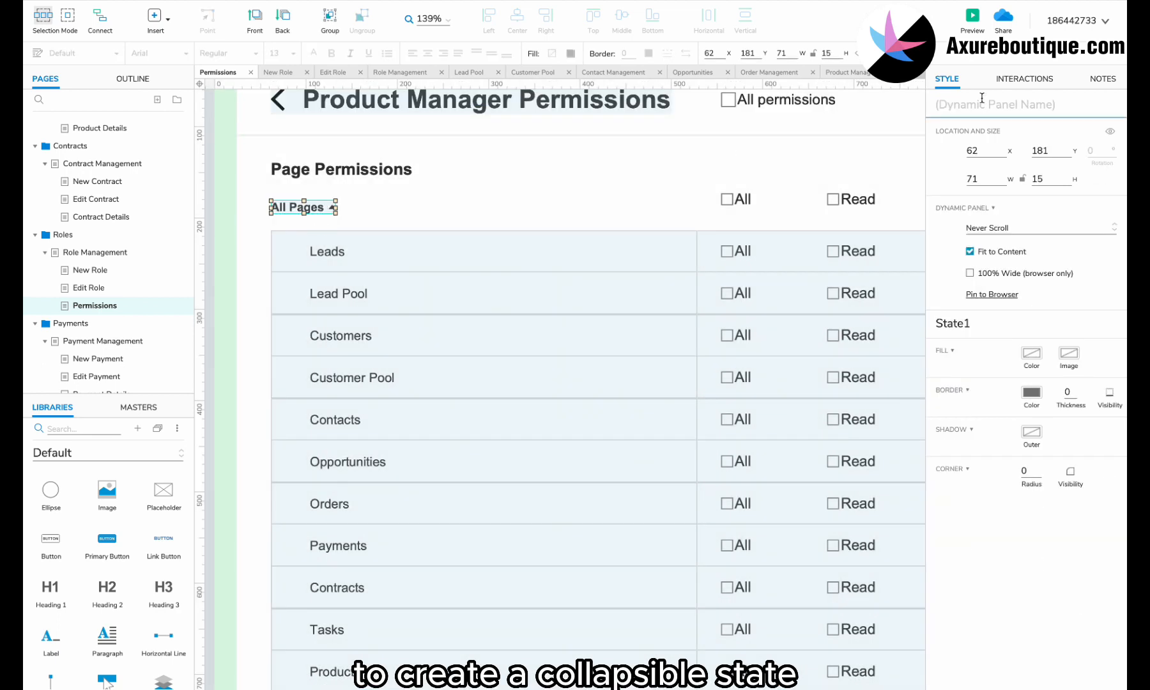
- Add a Click or Tap Show/Hide action to the All Pages panel that shows Page permissions panel and pushes widgets below
click(1024, 79)
click(595, 339)
click(335, 208)
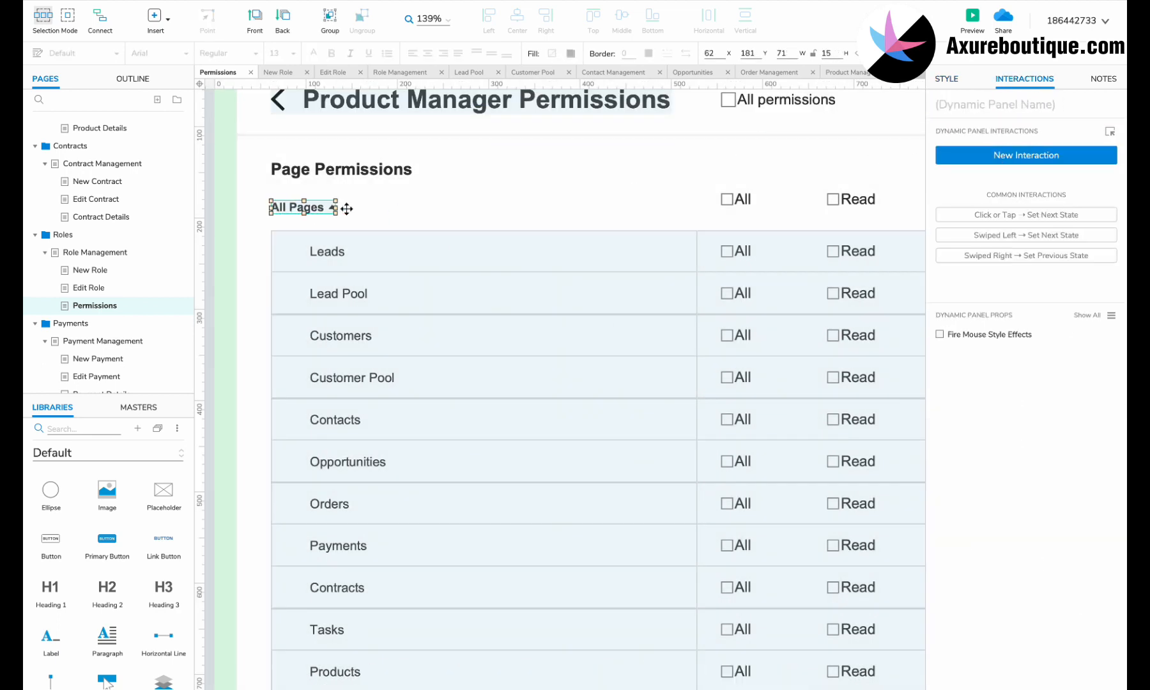
click(1026, 155)
click(983, 192)
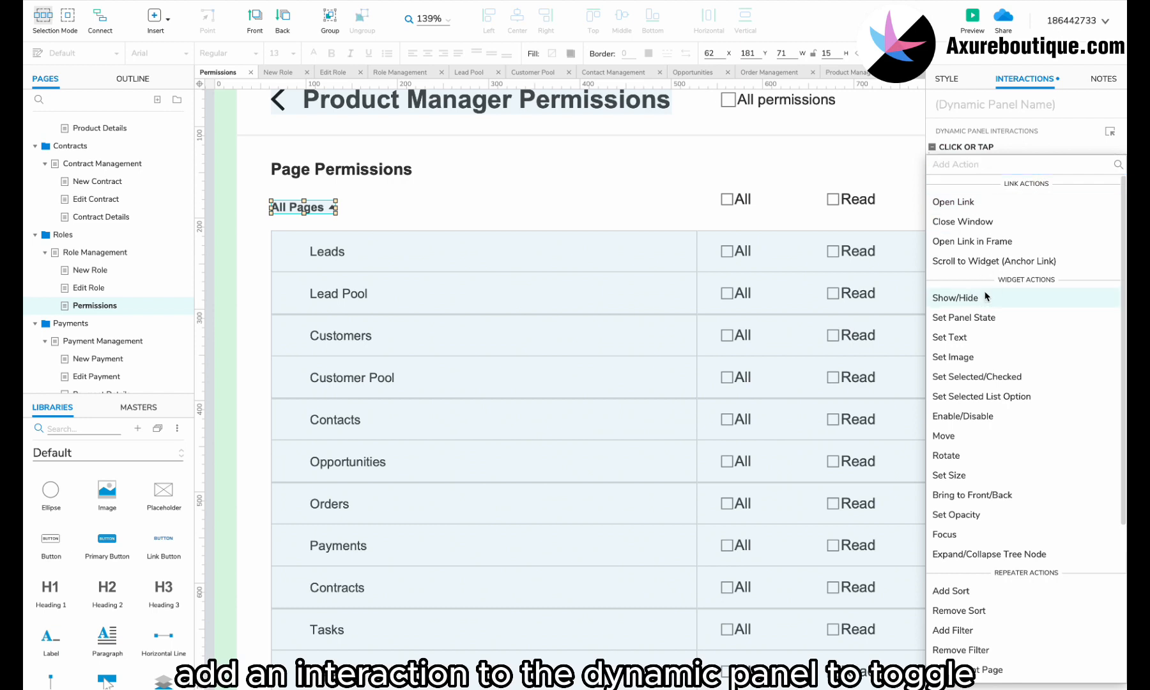
click(986, 297)
text(pa)
click(1001, 232)
click(963, 300)
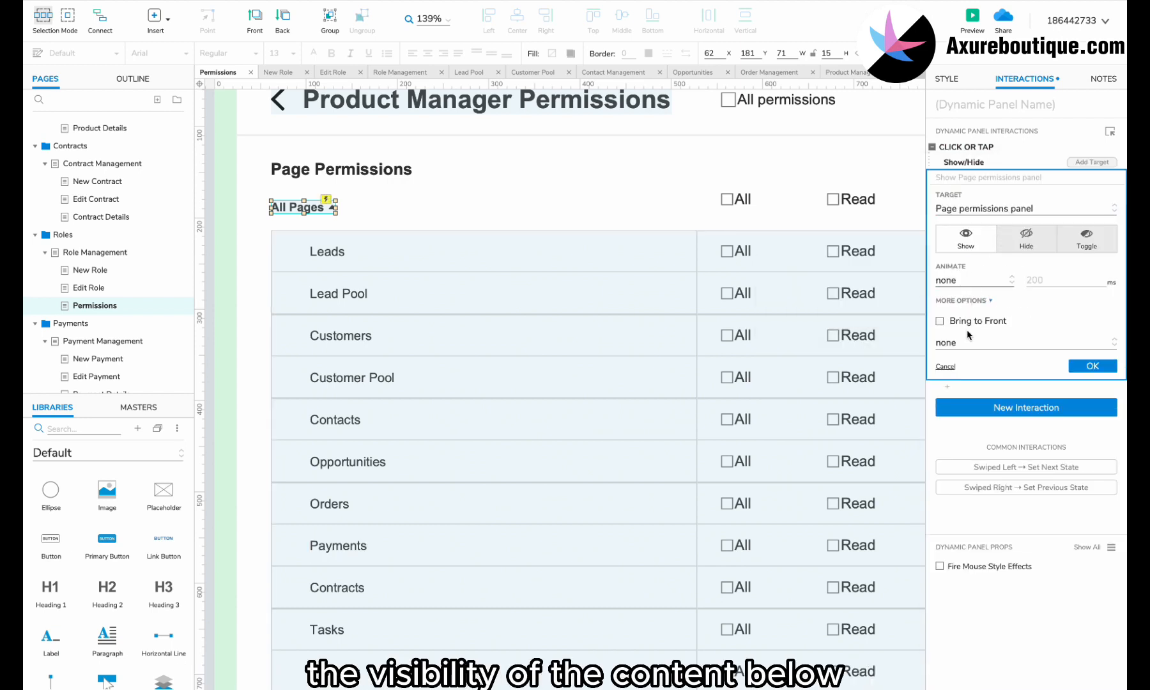
click(968, 343)
click(968, 417)
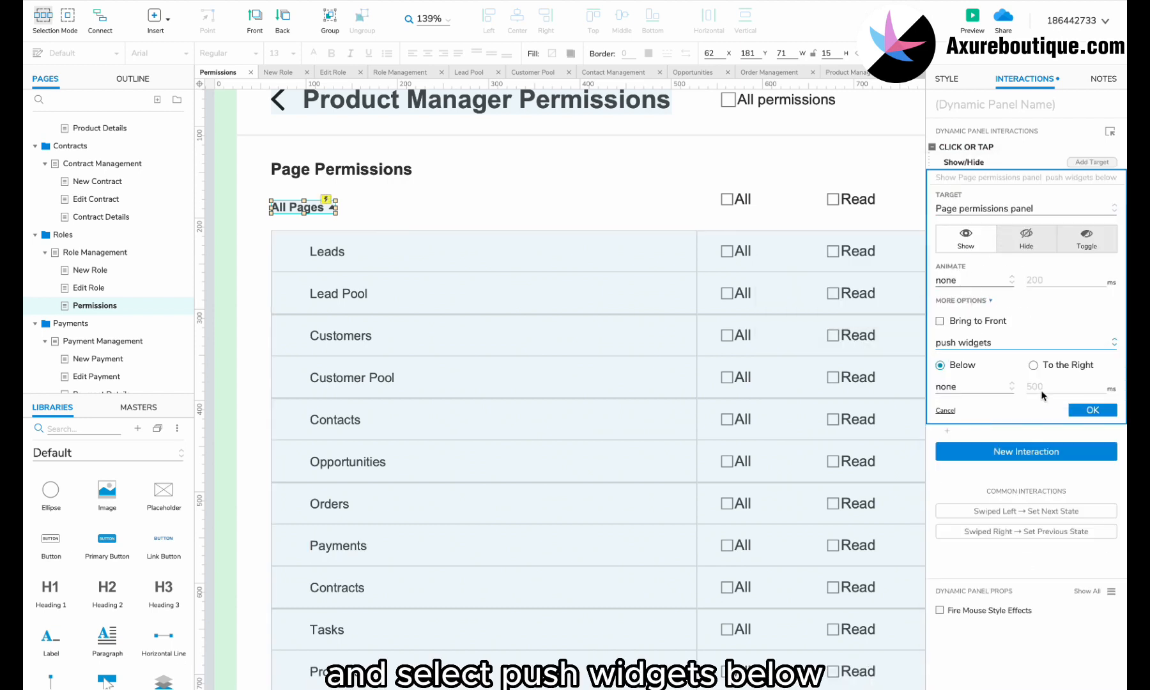
click(1092, 409)
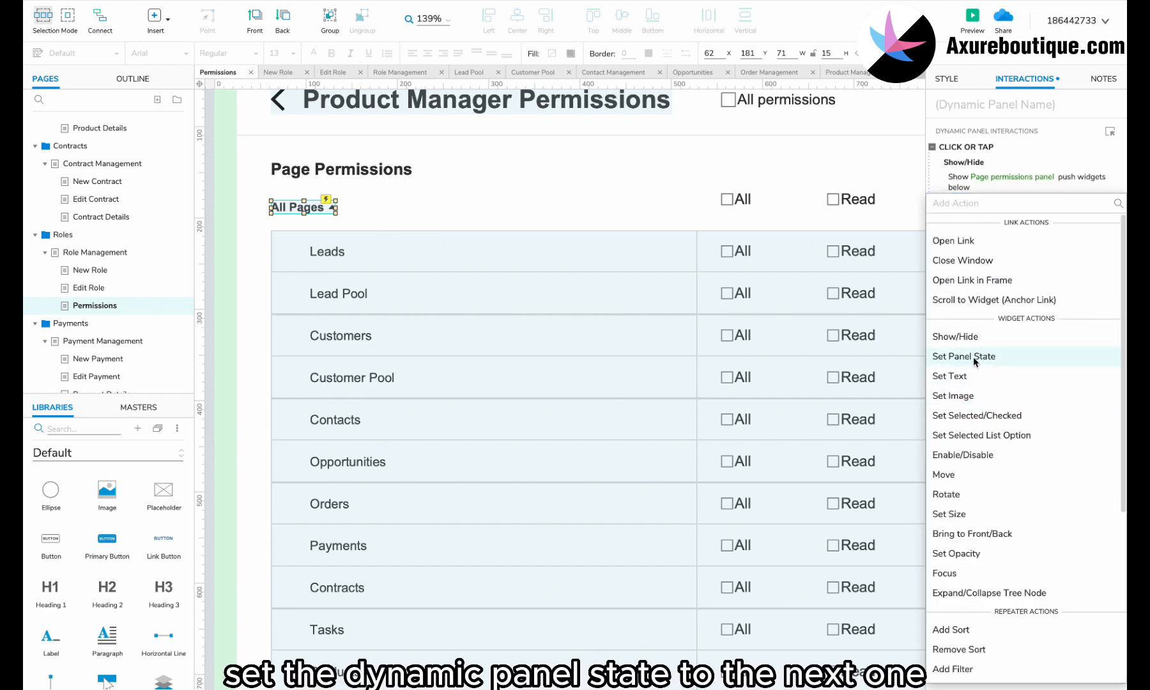
- Add a Set Panel State action targeting This with state Next and wrapping from last to first
click(973, 356)
click(984, 299)
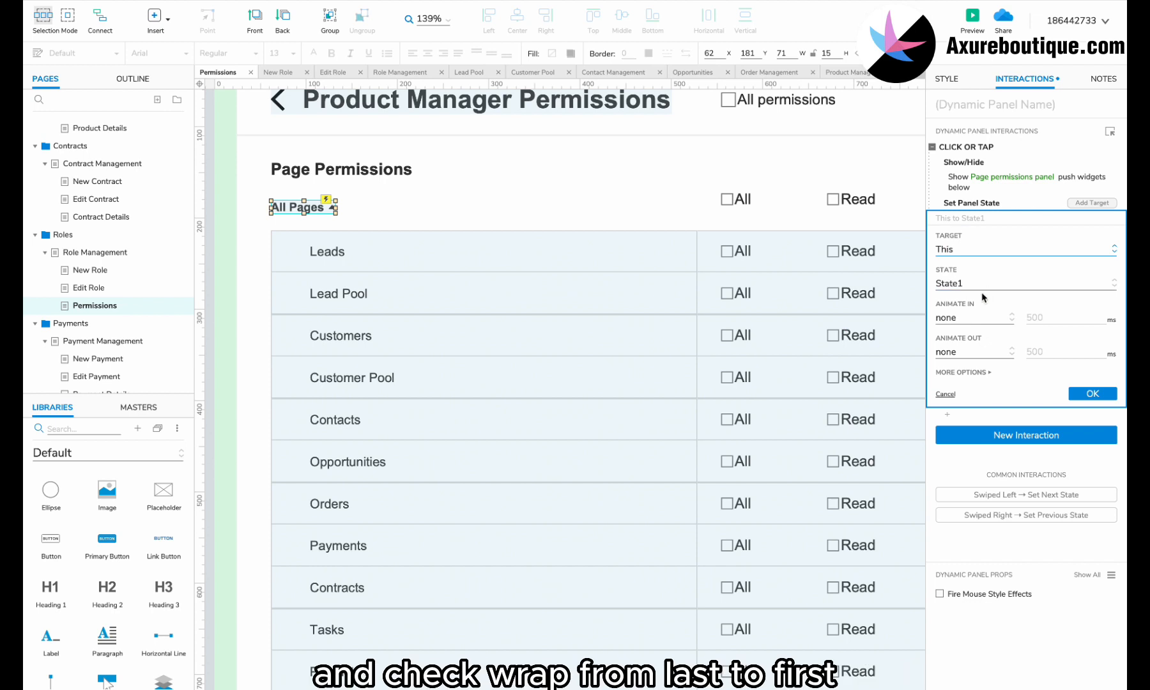
click(981, 288)
click(973, 338)
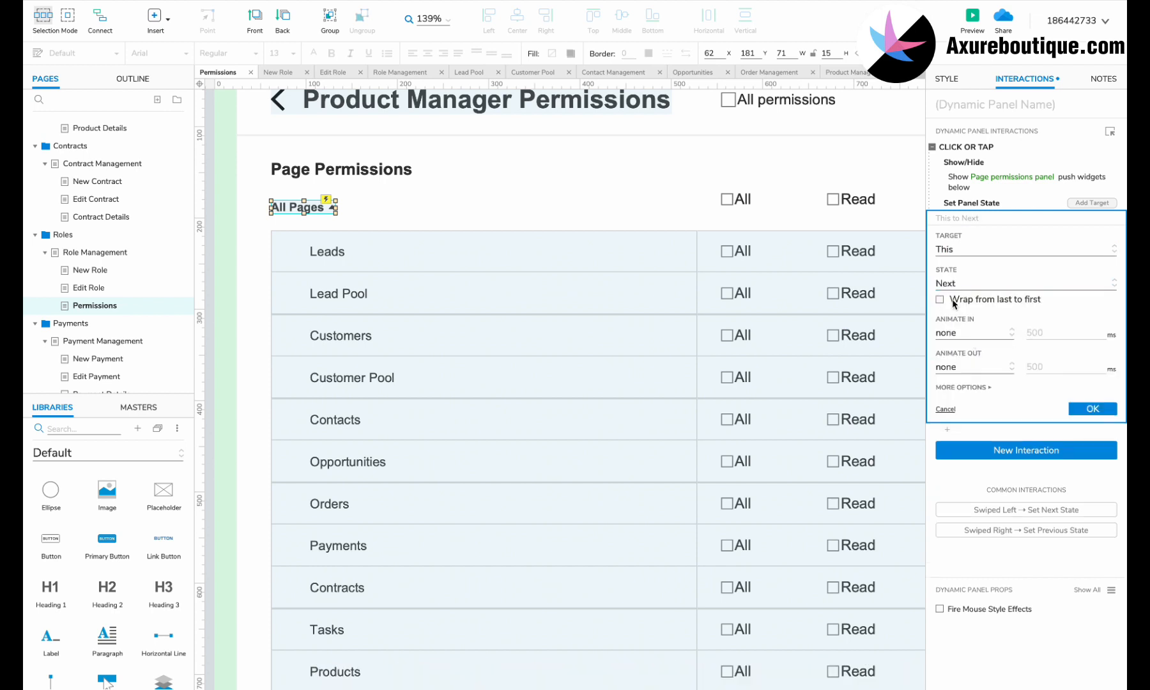
click(1095, 411)
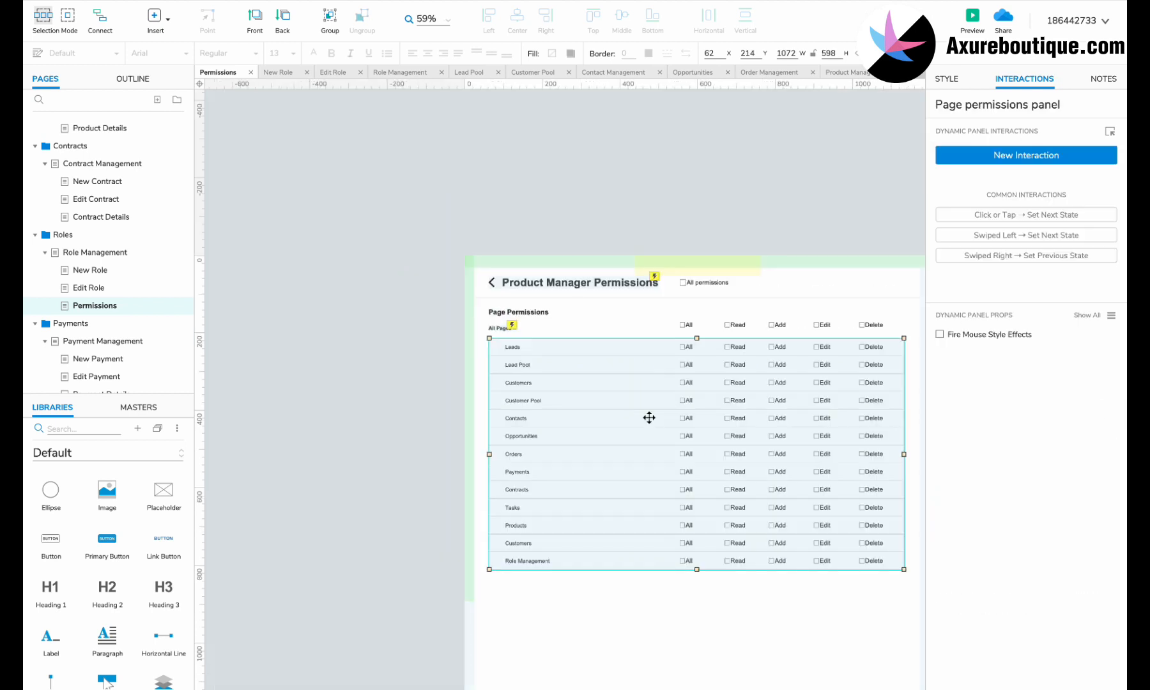
- Duplicate the All Pages title, the column checkboxes and the page permissions table directly below the original table
scroll(736, 385, right, 3)
scroll(737, 385, up, 3)
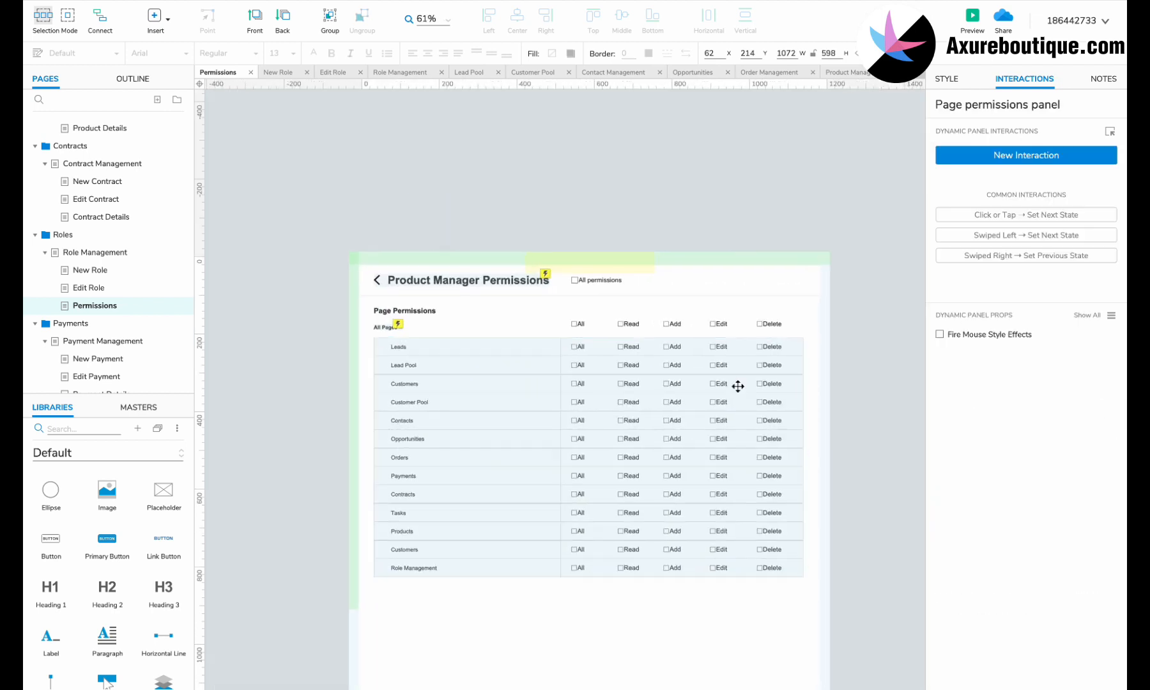
drag(868, 303, 249, 641)
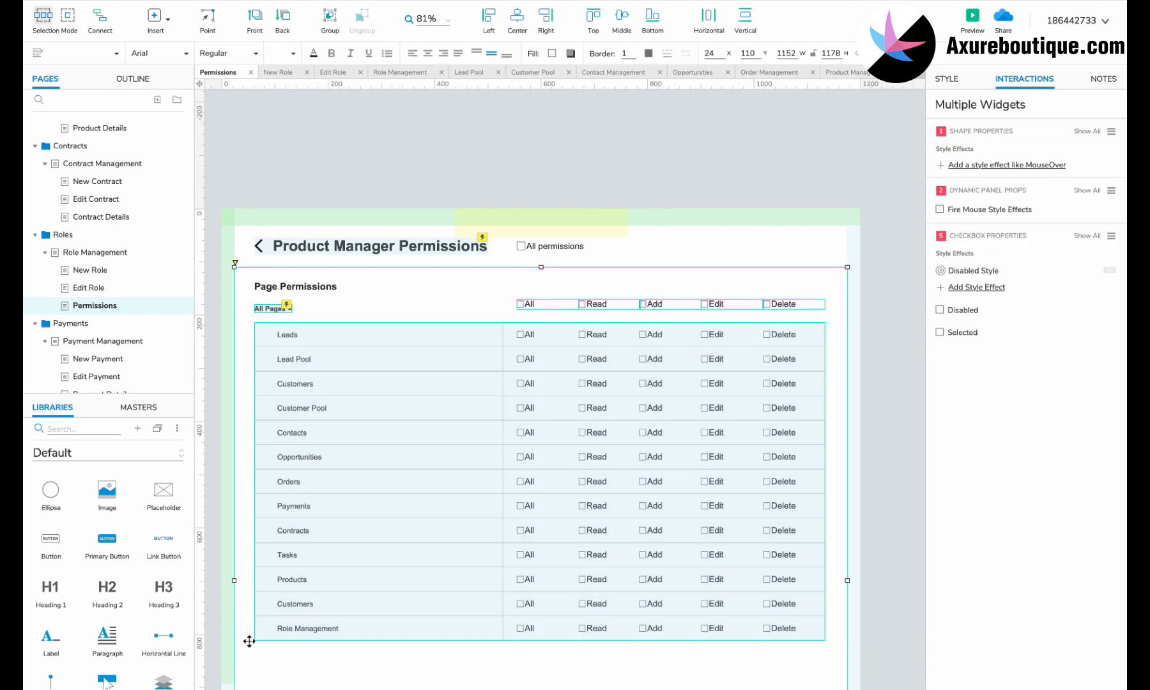
scroll(294, 626, down, 3)
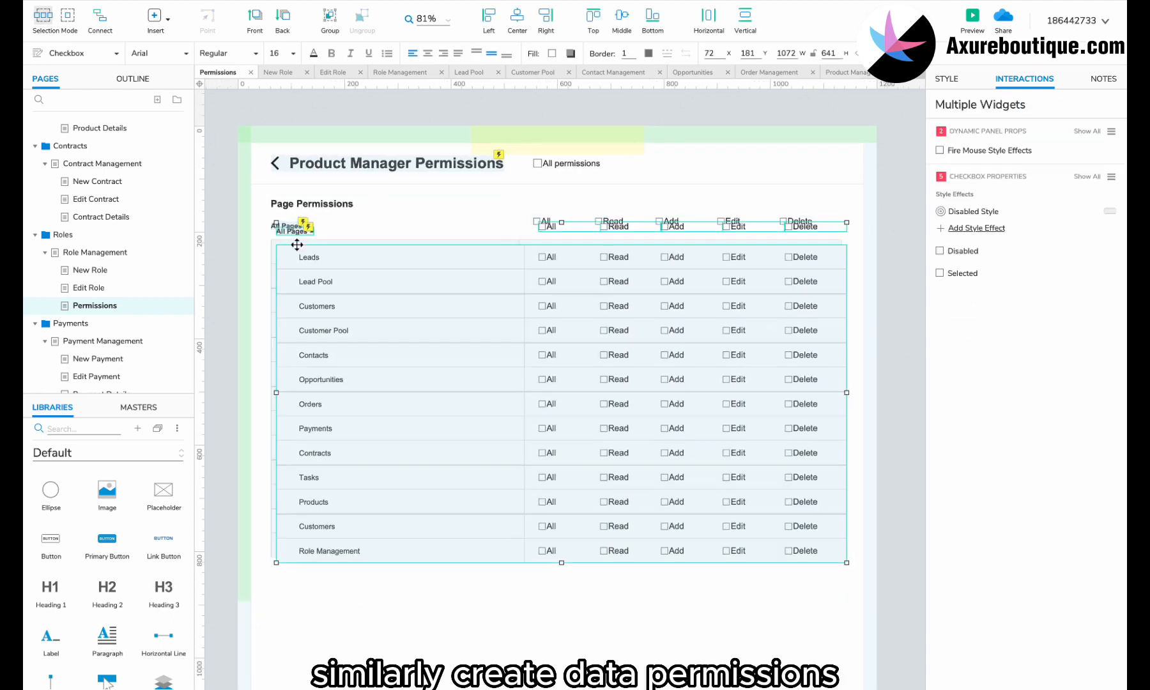
ctrl+drag(300, 246, 289, 582)
scroll(289, 583, down, 4)
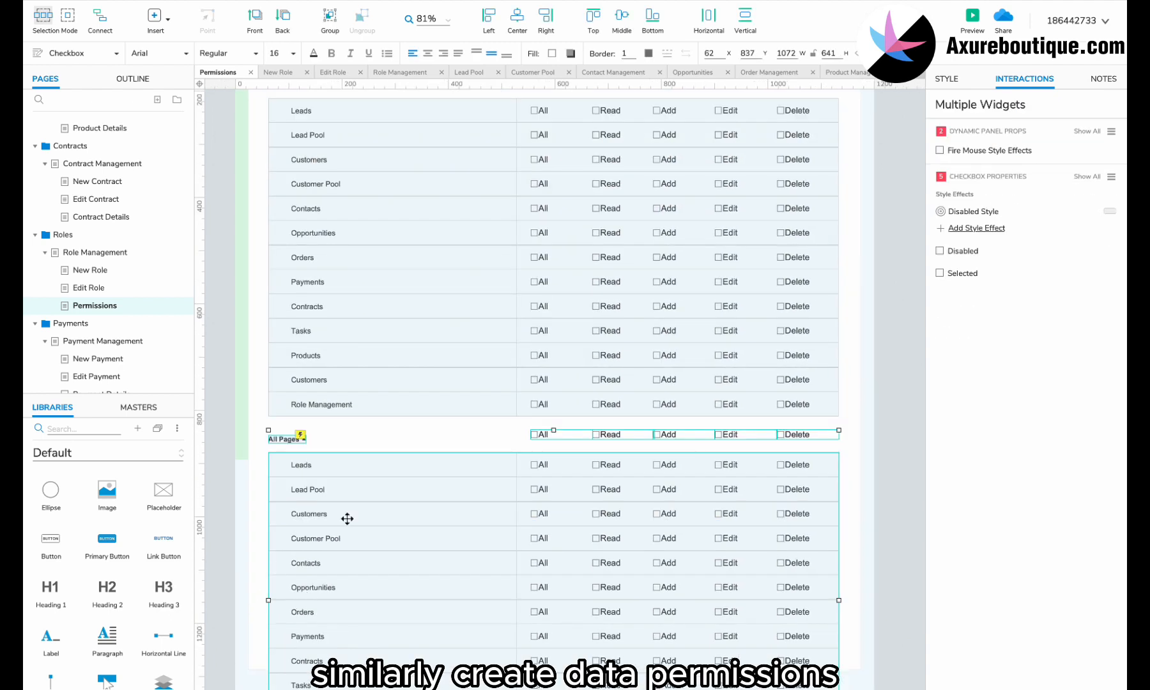
- Change the duplicated title's State1 text to Data Permissions and move the arrow to the end of the text
scroll(276, 450, up, 3)
double_click(294, 436)
double_click(297, 436)
text(Data Per)
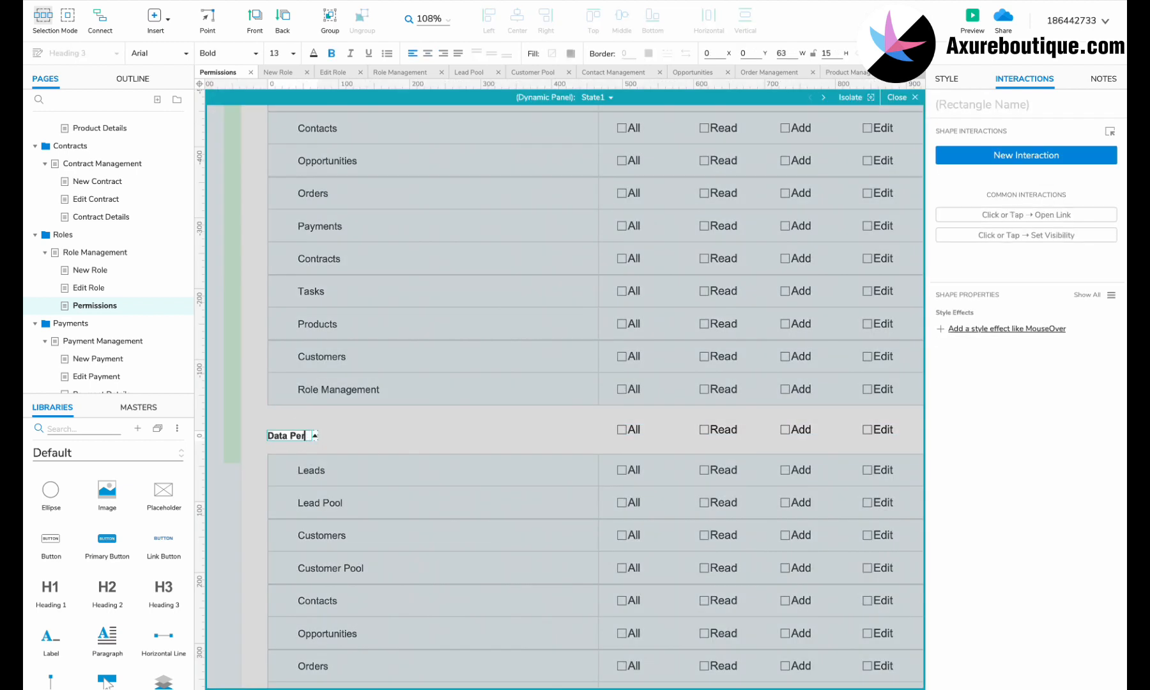
click(315, 437)
scroll(317, 437, up, 5)
click(269, 447)
drag(322, 437, 417, 437)
click(946, 79)
click(1095, 179)
- Replace the State2 contents with a copy of State1's Data Permissions title and arrow, and rotate the arrow for the collapsed view
scroll(600, 134, left, 2)
drag(616, 409, 228, 577)
click(597, 97)
click(615, 131)
drag(543, 428, 242, 521)
key(Delete)
key(ctrl+v)
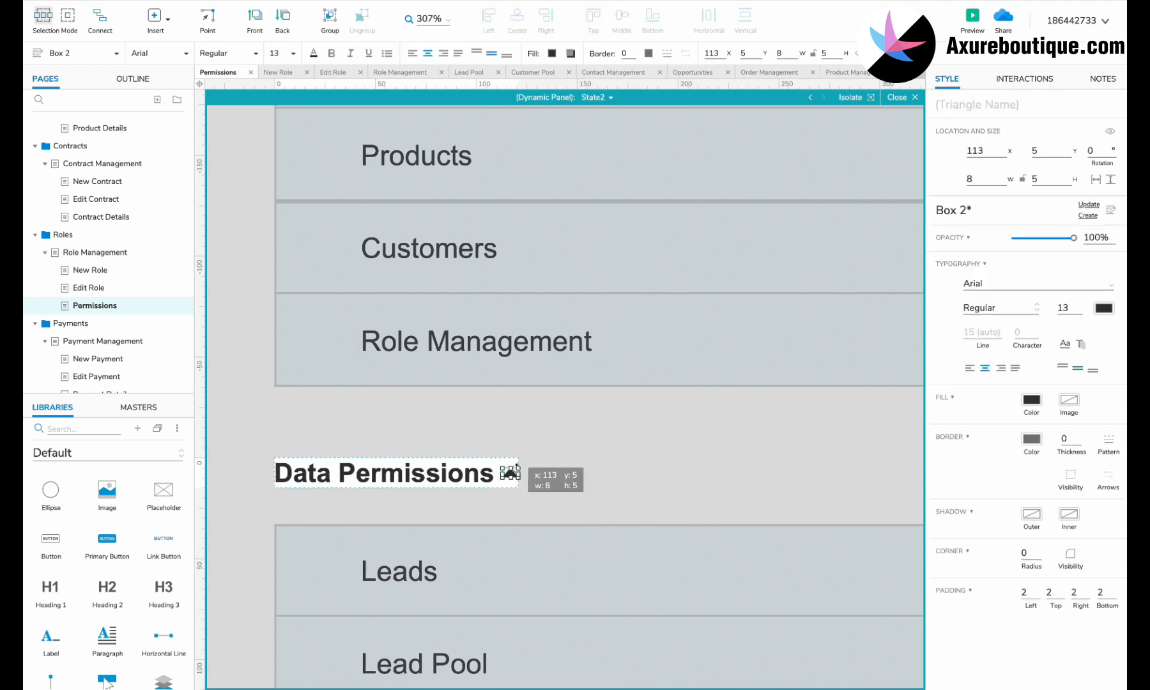
ctrl+drag(518, 468, 491, 486)
click(536, 438)
double_click(536, 438)
- Rename the first two rows of the duplicated table Data Analyisi and Sales Analysis
scroll(534, 437, down, 6)
scroll(488, 348, up, 3)
double_click(483, 339)
double_click(483, 337)
text(Dat)
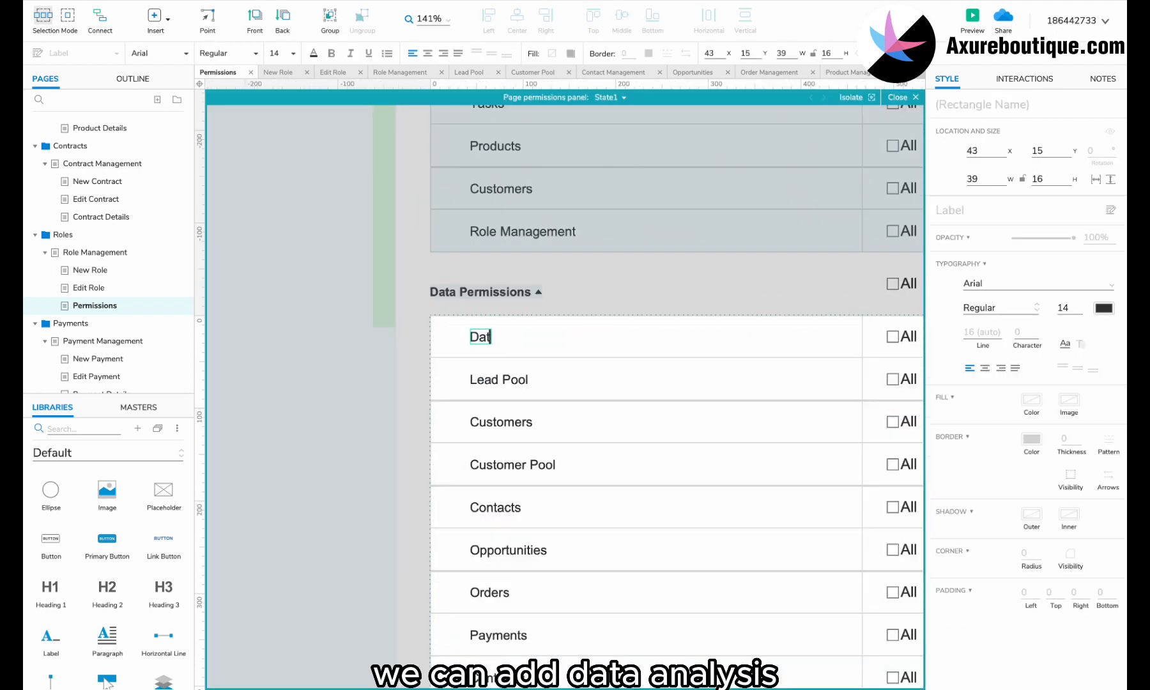
text(a Analyisi)
double_click(489, 381)
text(Sales Analysis)
- Rename the third to fifth rows Customer Analysis, Marketing Effectiveness Analysis and Forescasting and Trend Analyisis
double_click(501, 422)
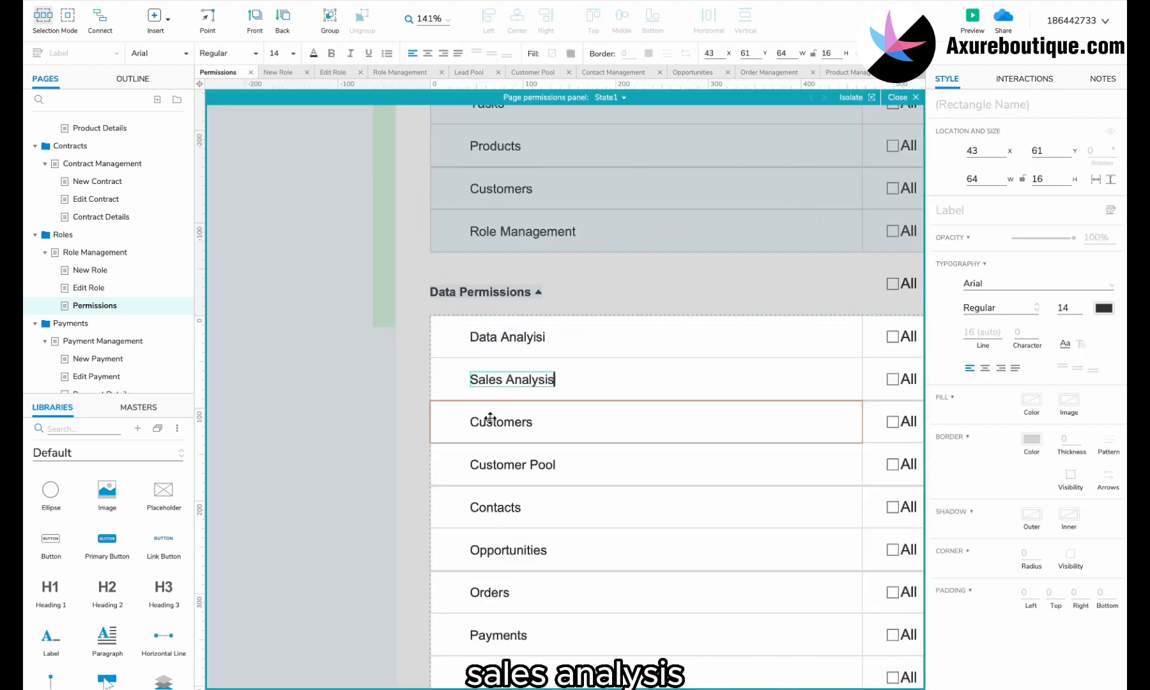
text(Customer Ana)
text(Ma)
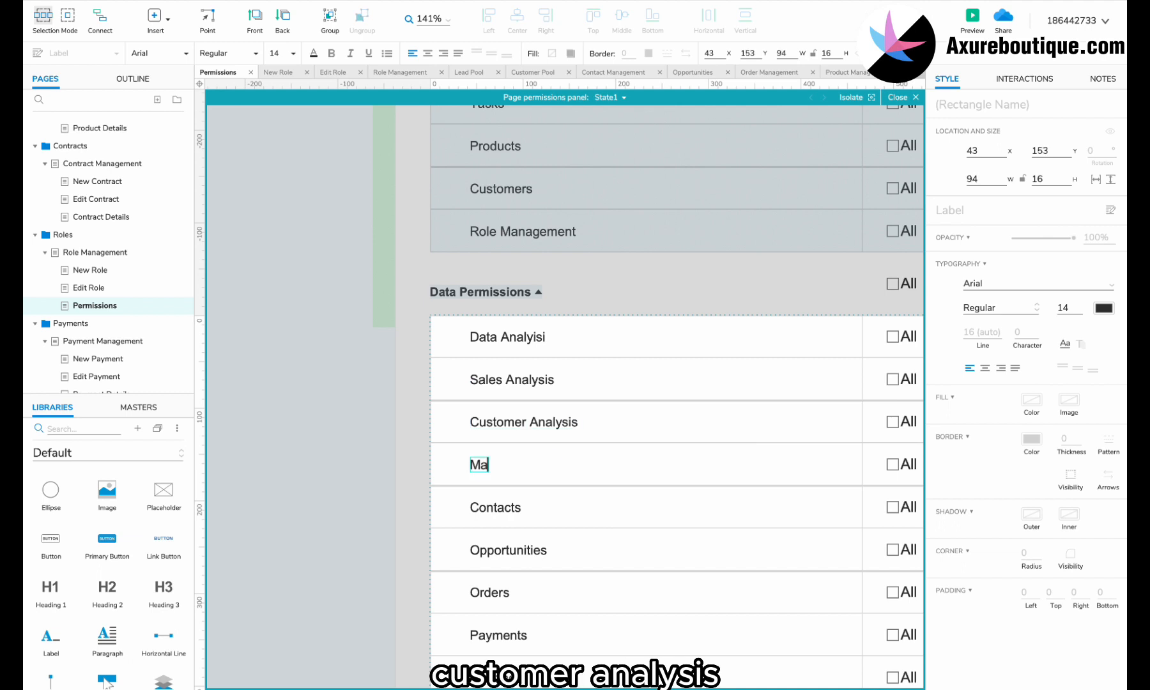
text(rketing Effectiveness Analysis)
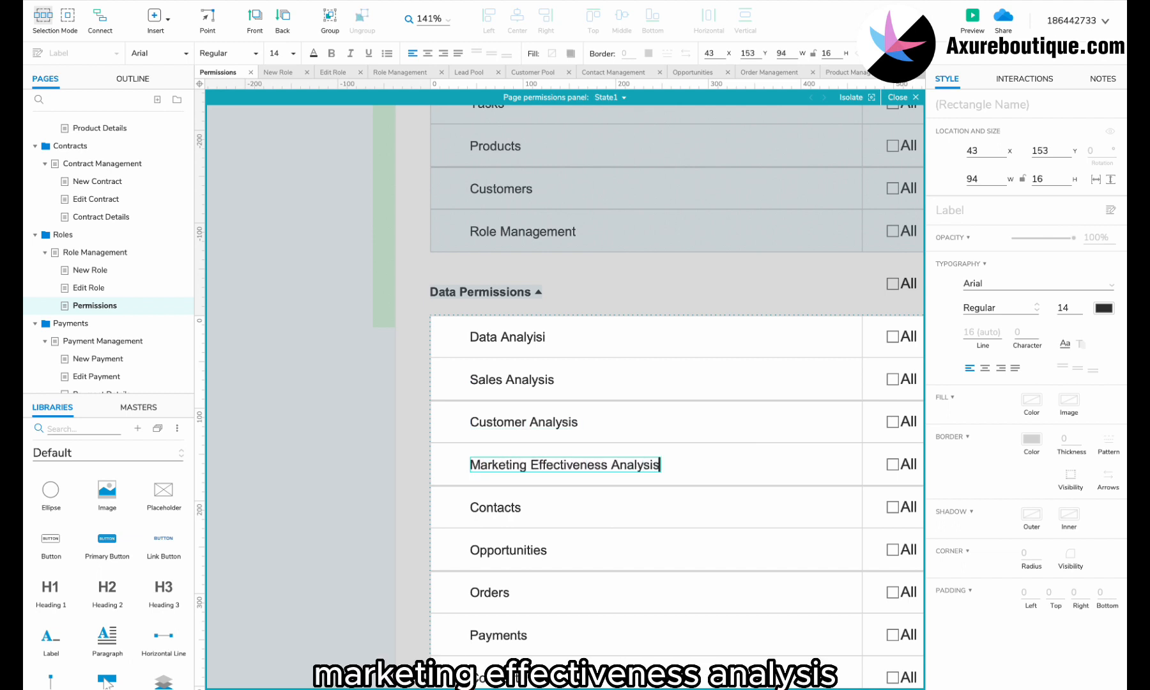
double_click(491, 508)
text(Forecasting and tr)
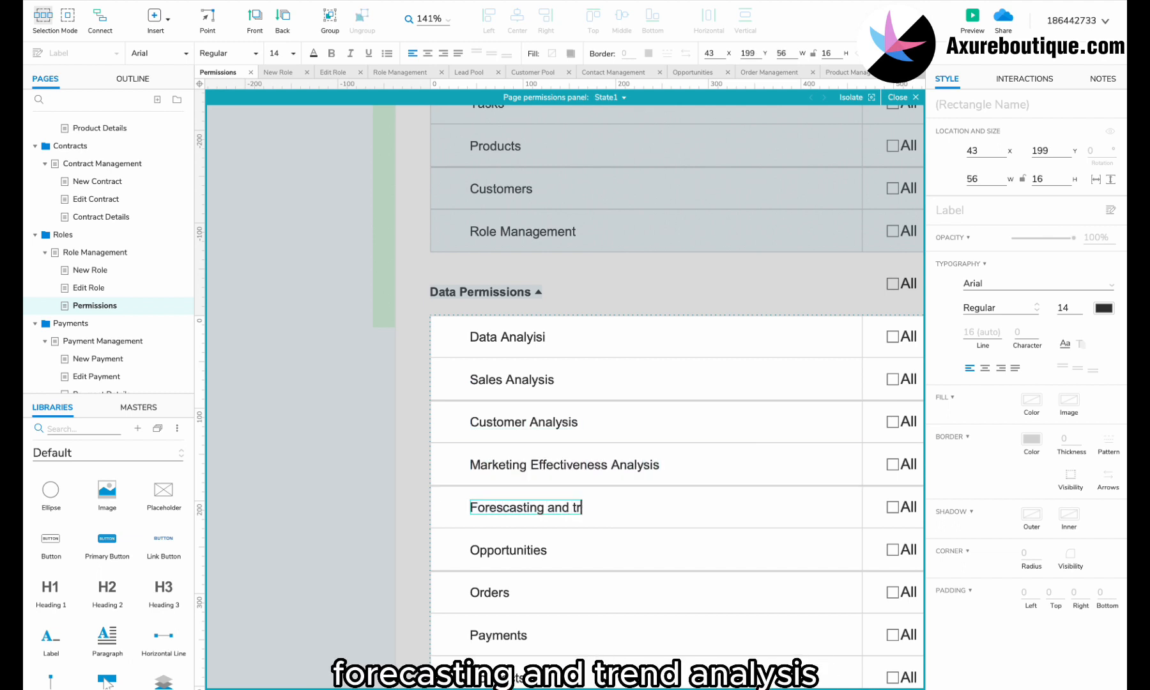
text(ends Analyisis)
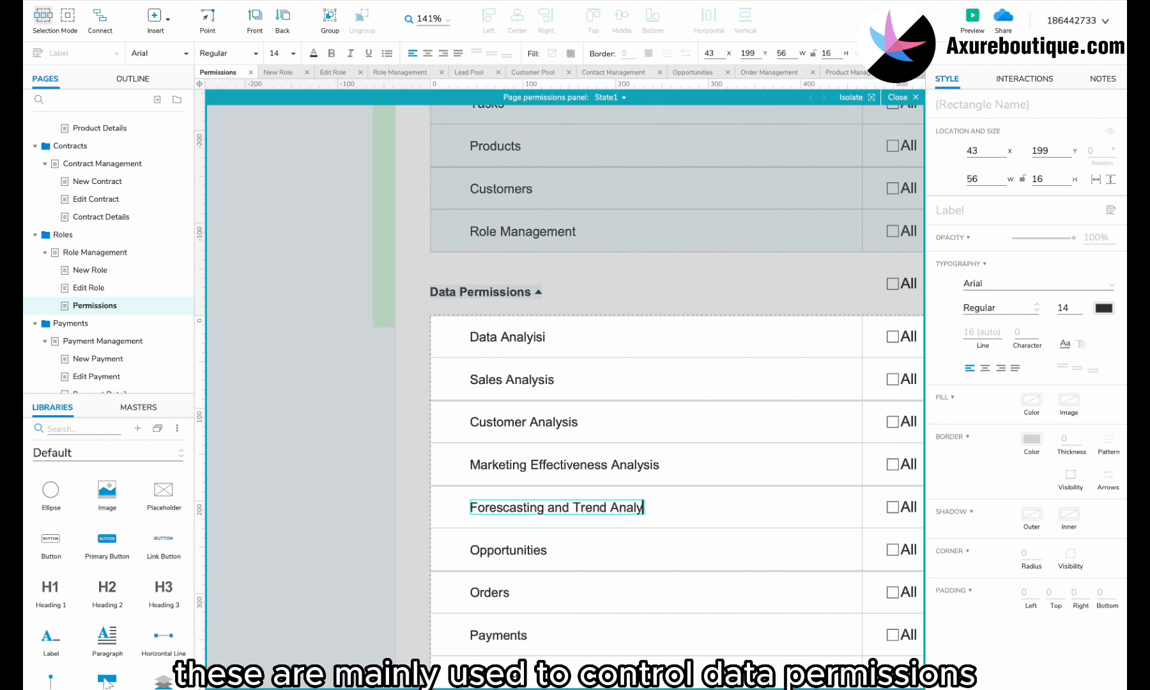
- Delete all rows below Opportunities in the data permissions table and leave the panel
click(469, 580)
scroll(470, 580, down, 5)
drag(325, 390, 998, 657)
key(Delete)
double_click(577, 493)
scroll(570, 447, up, 4)
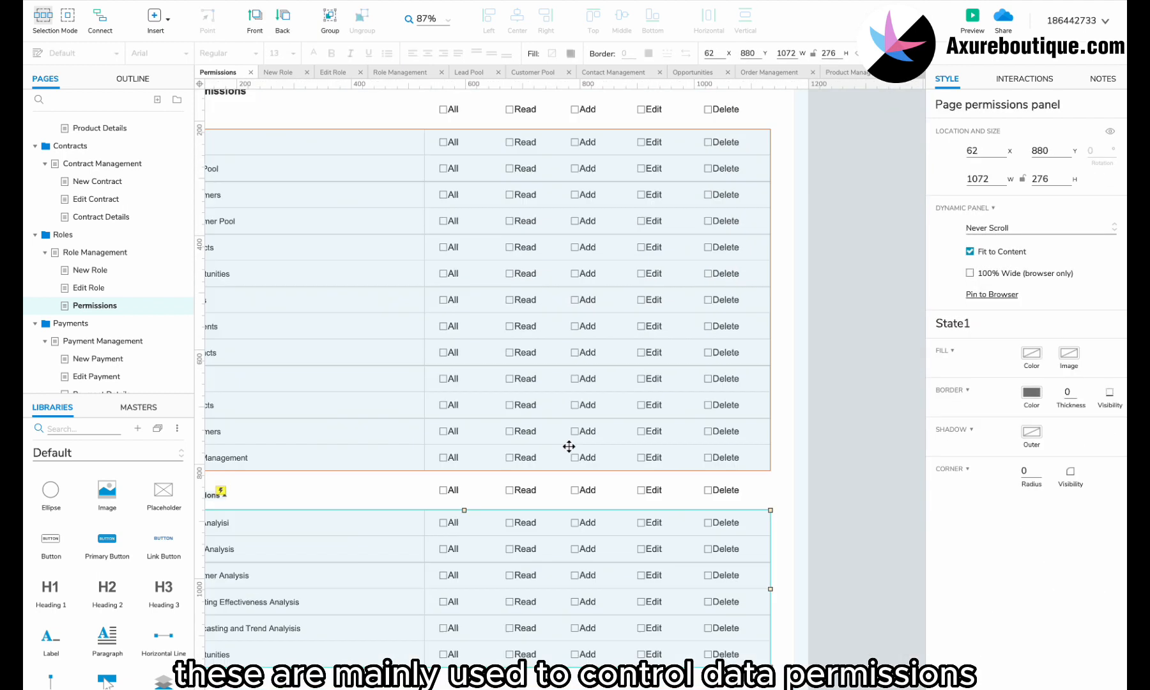
- Move the five column checkboxes above the data permissions table slightly down to line up with the Data Permissions title
shift+click(485, 380)
scroll(380, 457, down, 2)
click(583, 363)
scroll(583, 363, up, 1)
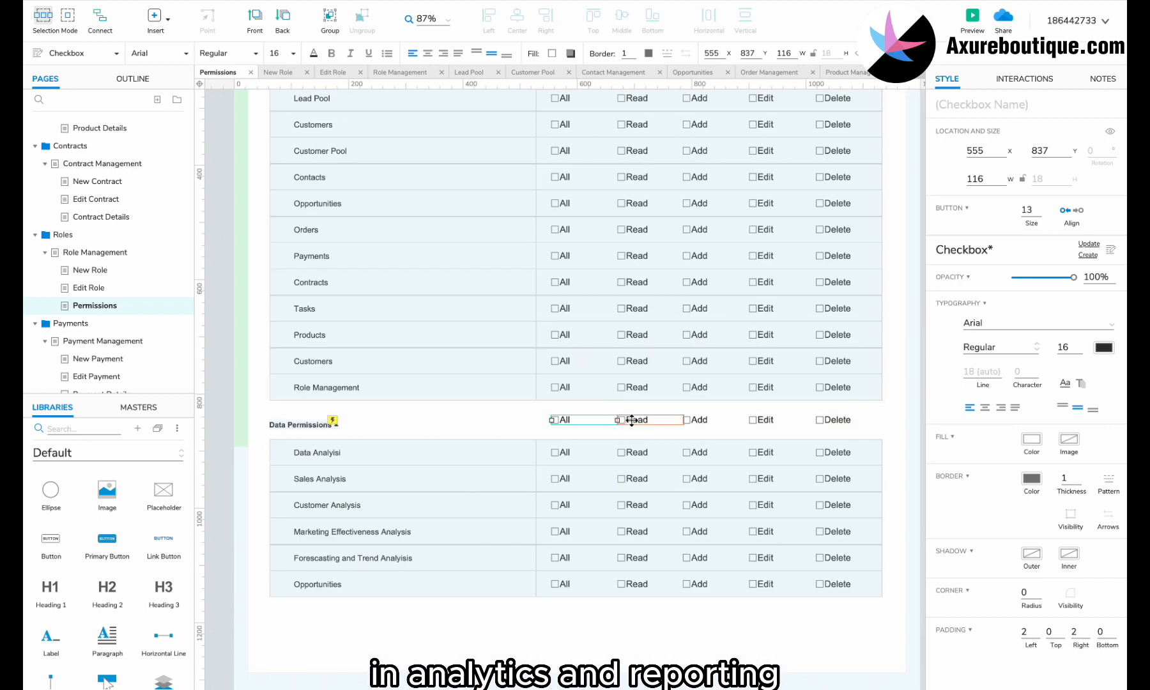
click(629, 419)
shift+click(570, 419)
shift+click(698, 420)
shift+click(780, 420)
shift+click(838, 419)
drag(697, 419, 696, 426)
scroll(708, 454, up, 4)
click(900, 470)
scroll(900, 469, down, 4)
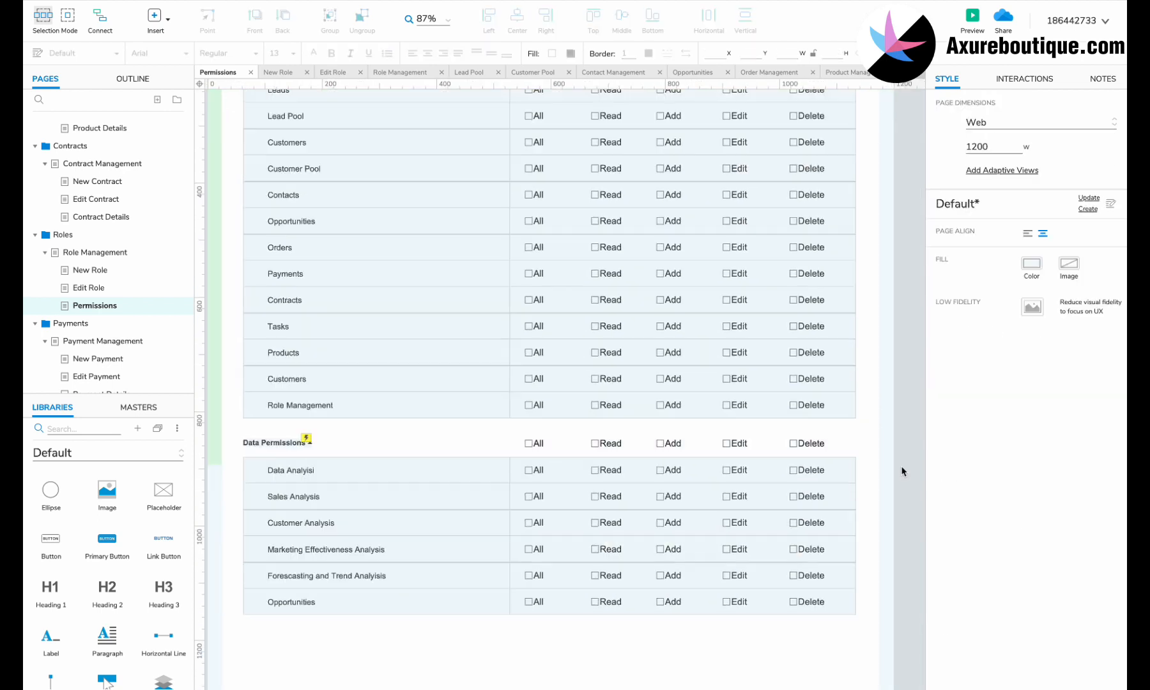
- Copy the Back and Submit buttons from the Edit Role page and place them below the data permissions table on the Permissions page
scroll(888, 508, up, 2)
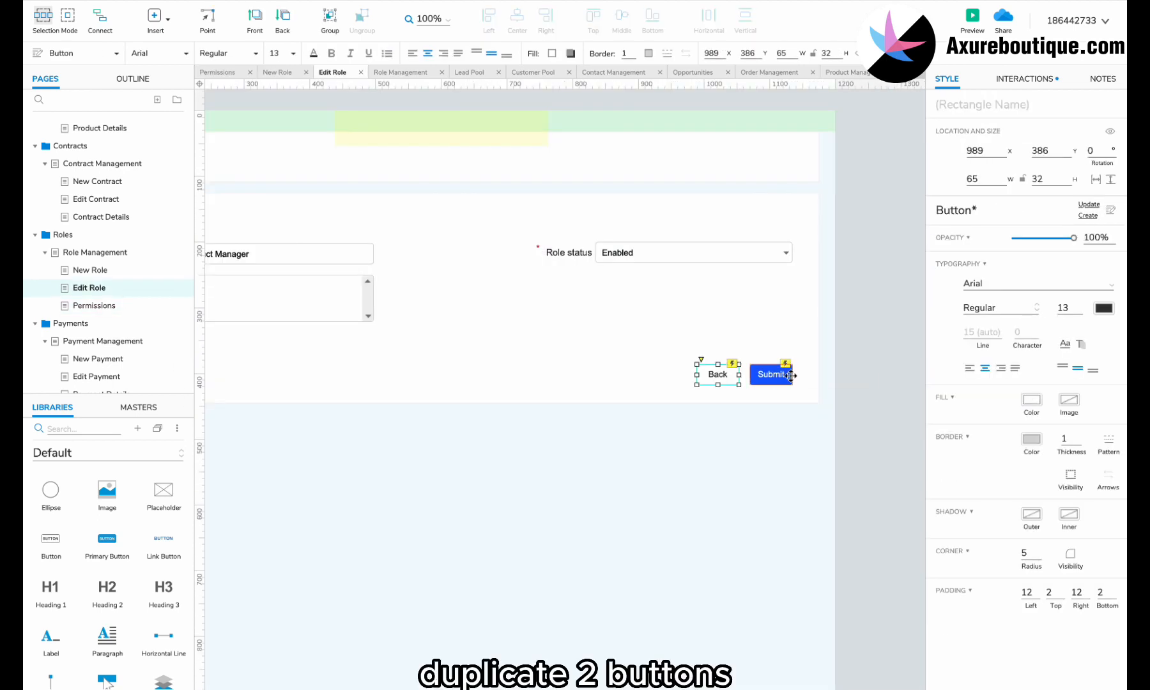
shift+click(790, 376)
key(super+c)
click(94, 306)
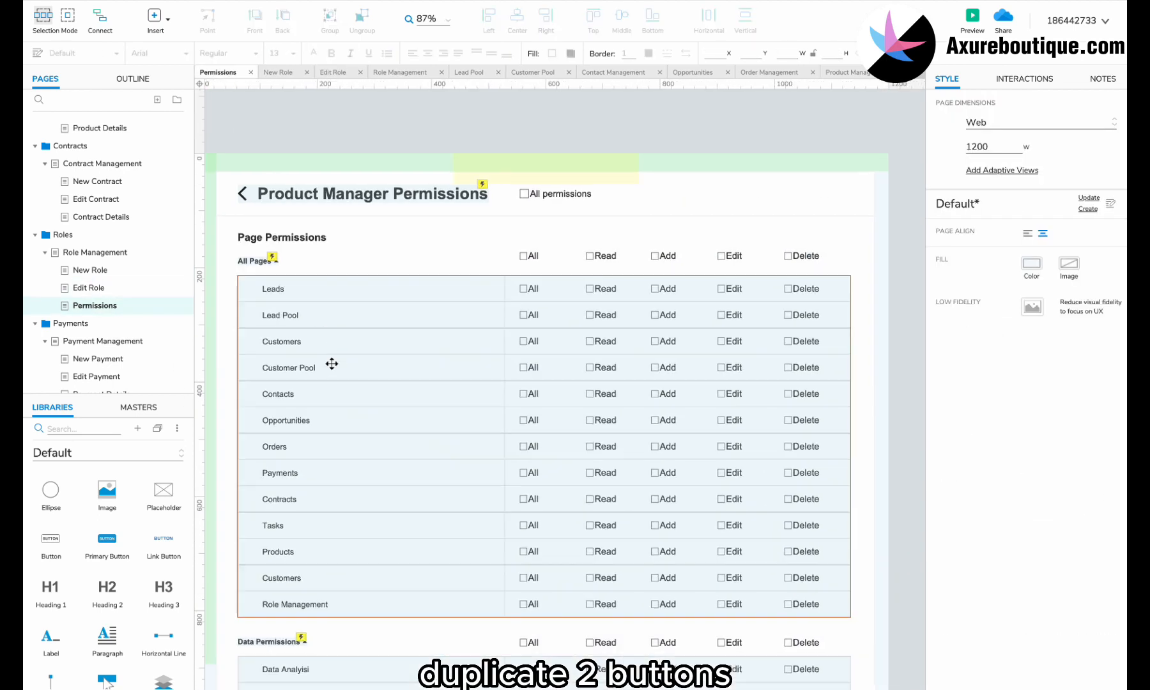
scroll(331, 364, down, 7)
key(super+v)
drag(588, 388, 657, 502)
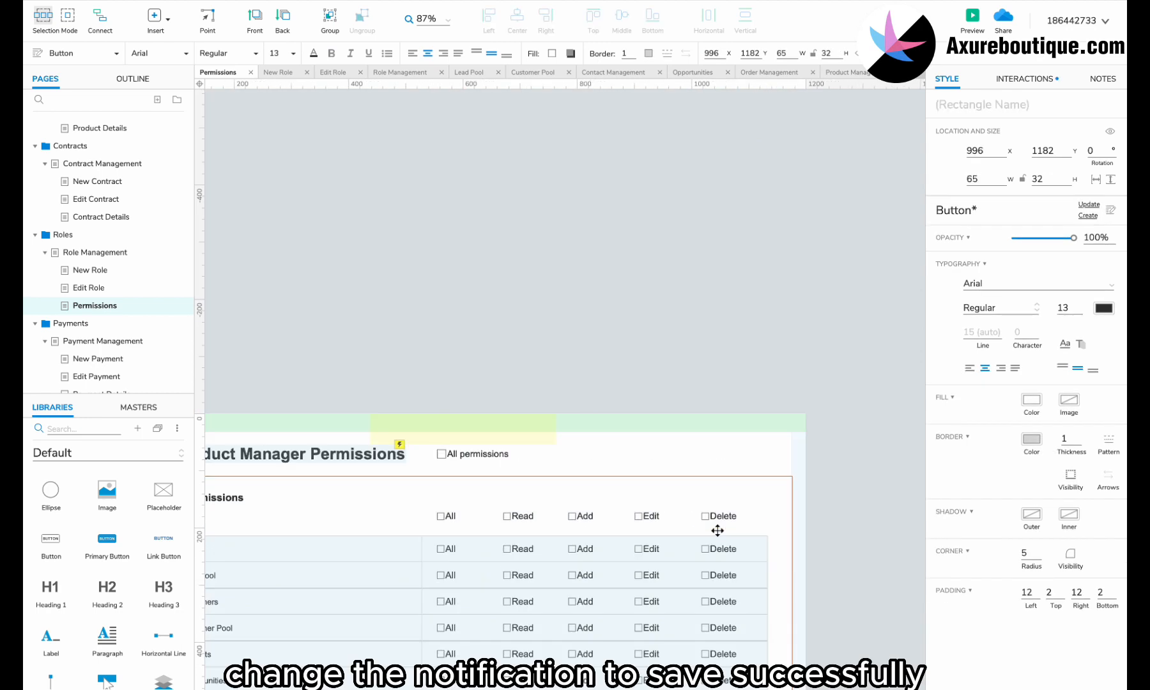
- Change the success notification's text and its dynamic panel name to Saved successfully
double_click(540, 401)
double_click(436, 401)
scroll(436, 401, up, 3)
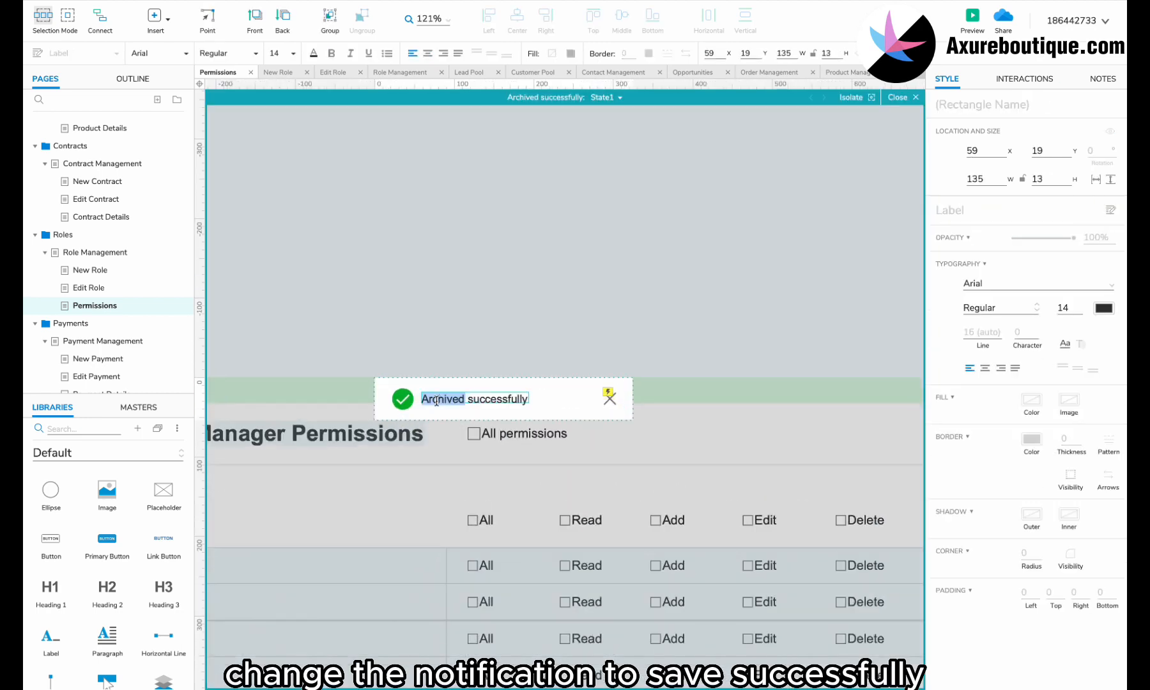
text(Saved)
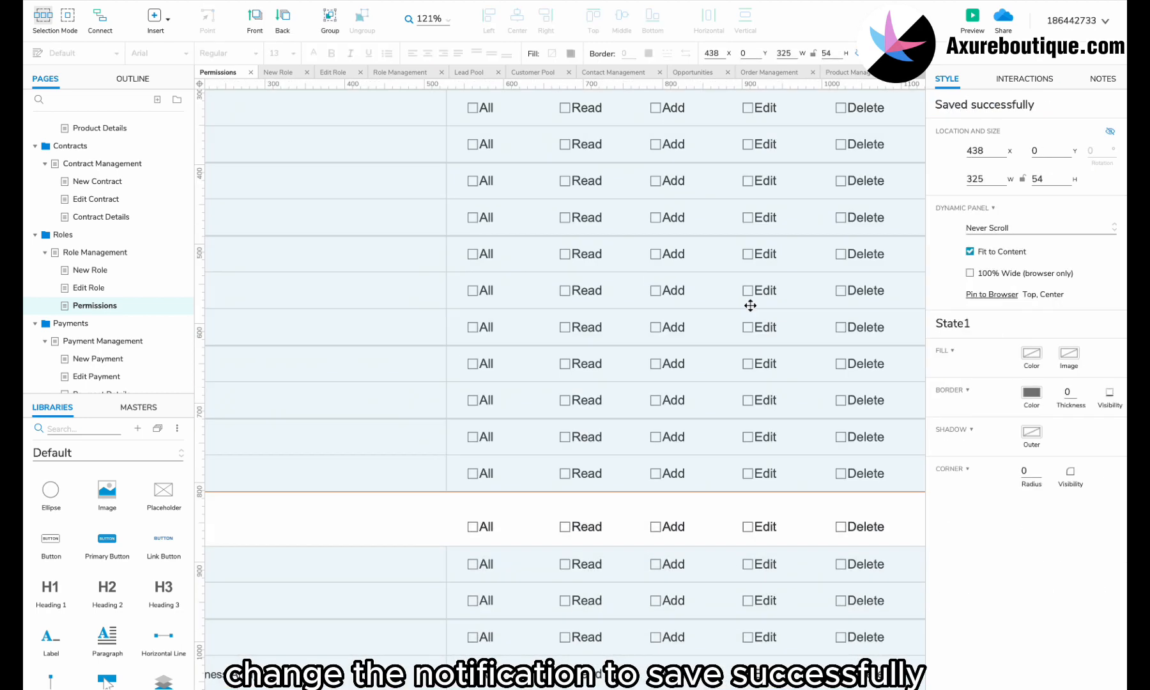
- Relabel the Submit button Save and set the target of its first Show/Hide action to Saved successfully
scroll(750, 303, down, 5)
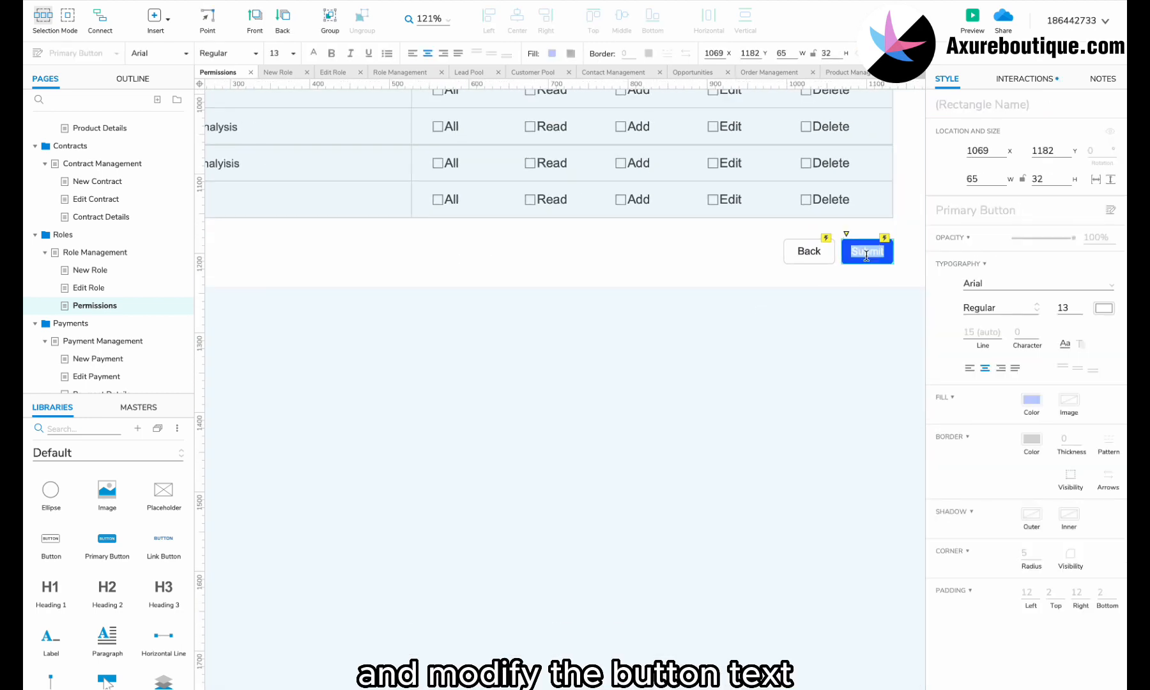
click(810, 251)
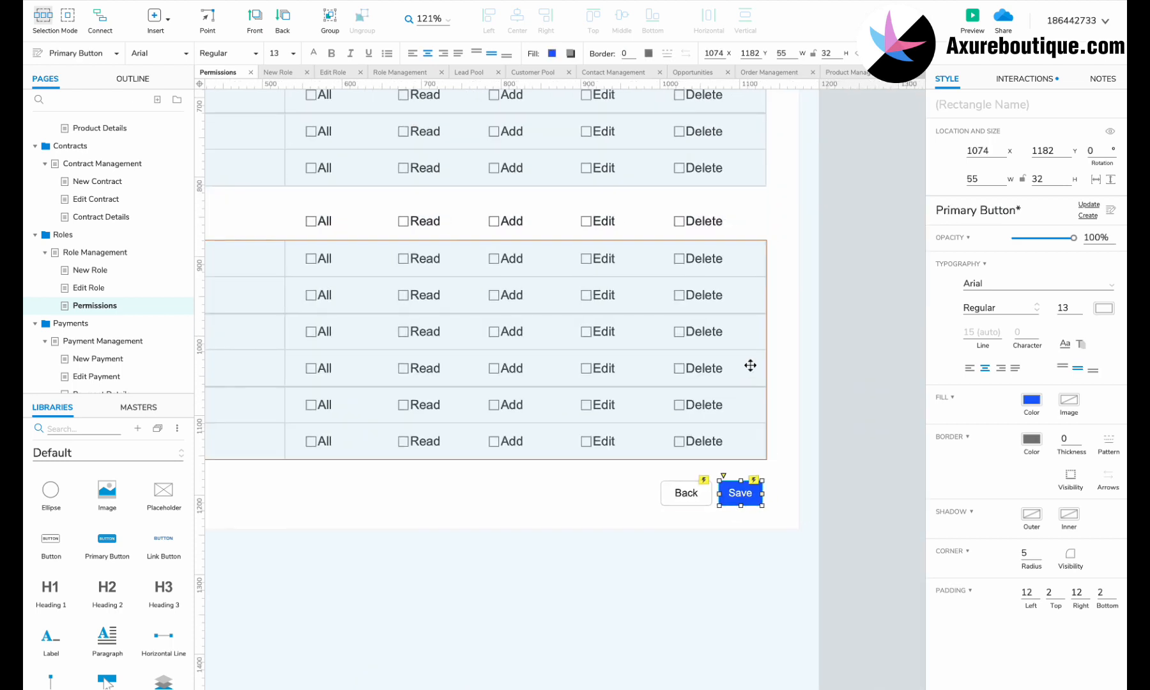
click(1030, 81)
click(977, 183)
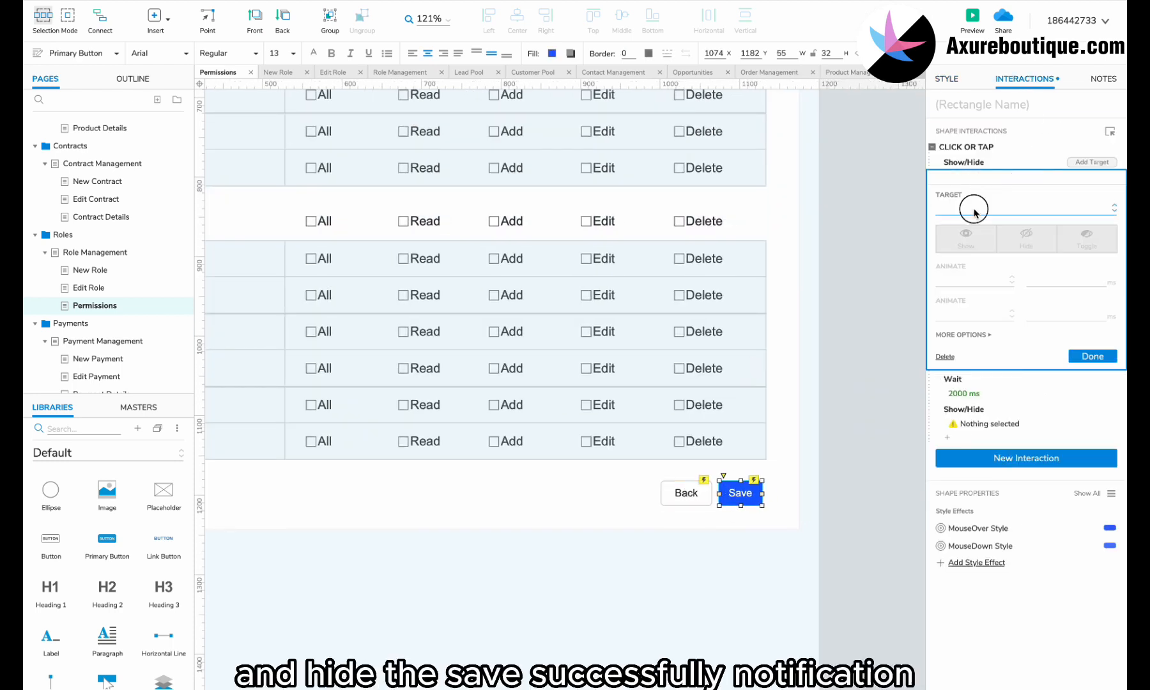
click(978, 207)
text(save)
click(990, 271)
click(1092, 334)
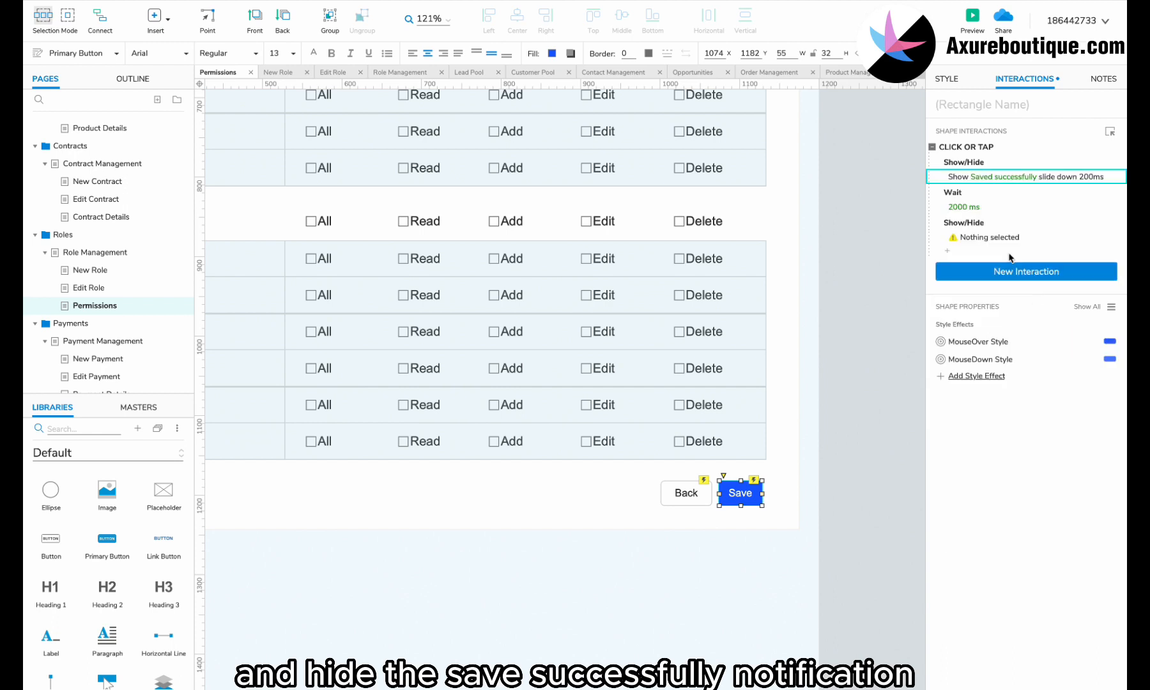
- Set the target of the Save button's hide action after the wait to Saved successfully
click(993, 242)
click(980, 267)
click(977, 325)
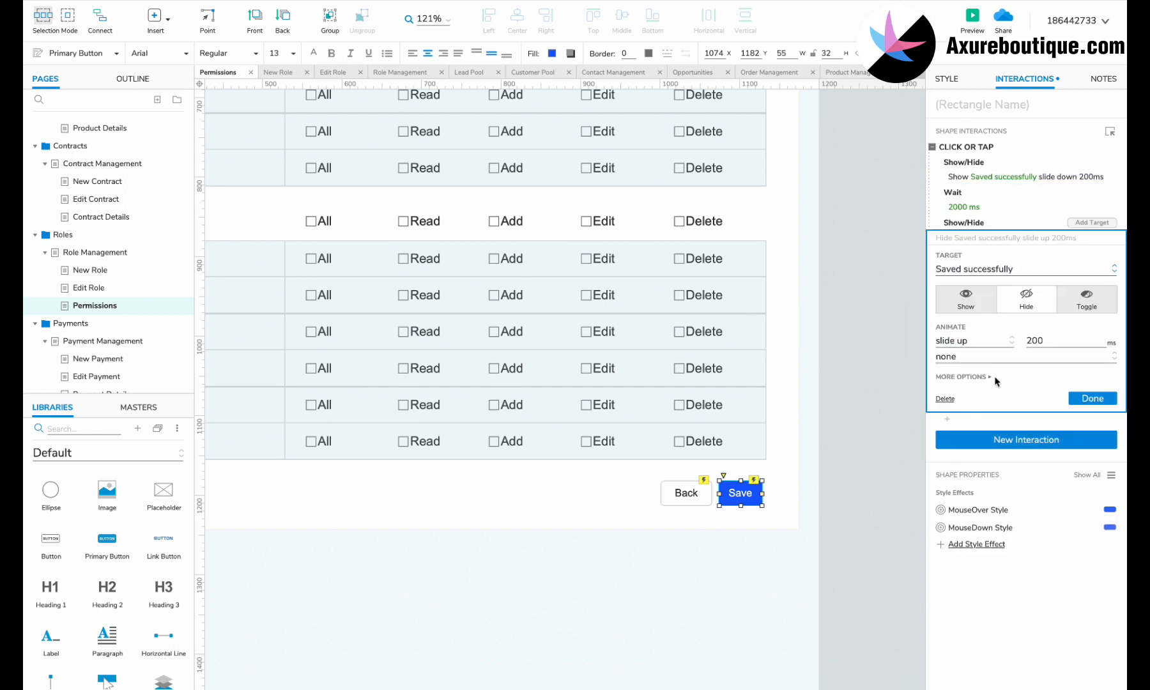
click(1095, 396)
click(837, 400)
scroll(838, 400, down, 4)
scroll(837, 400, up, 5)
scroll(838, 400, down, 2)
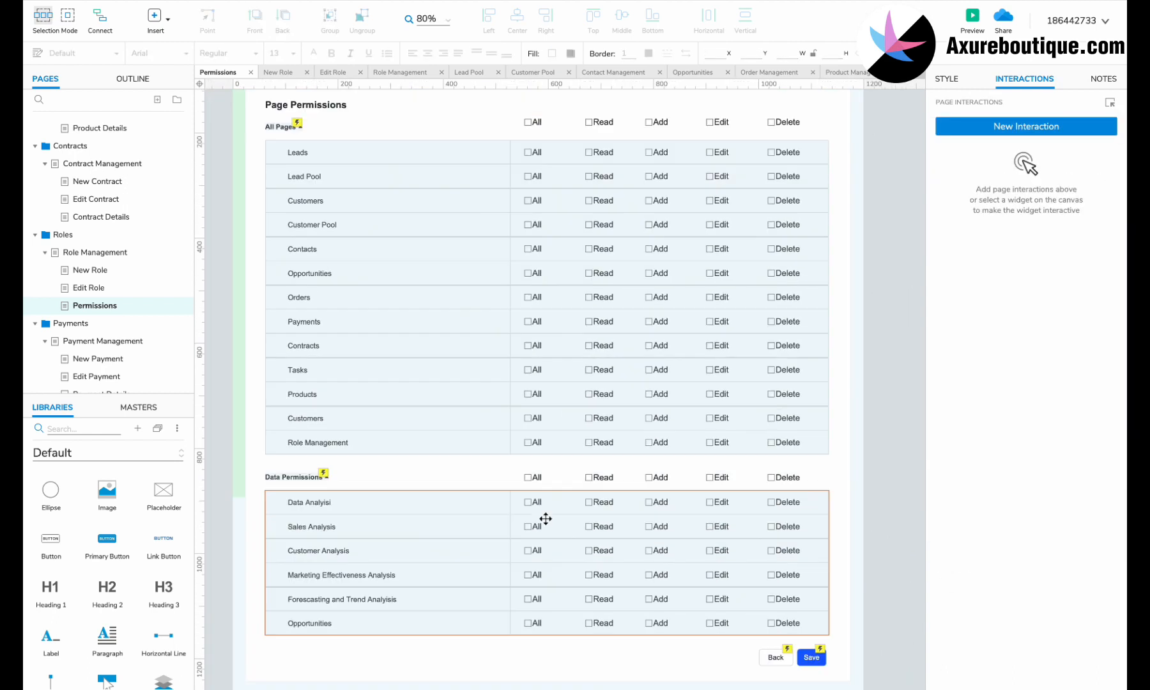
scroll(124, 250, up, 5)
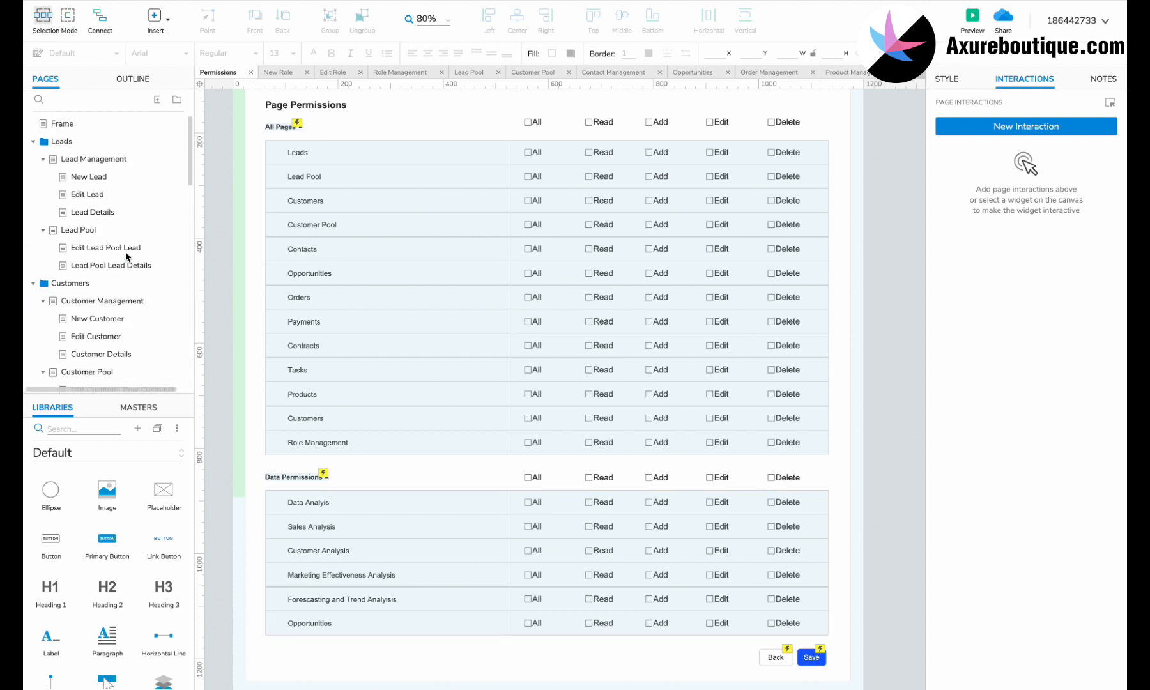
- On the Frame page, apply the Tasks item's click interaction to the Roles navigation item inside the Left dynamic panel
click(62, 123)
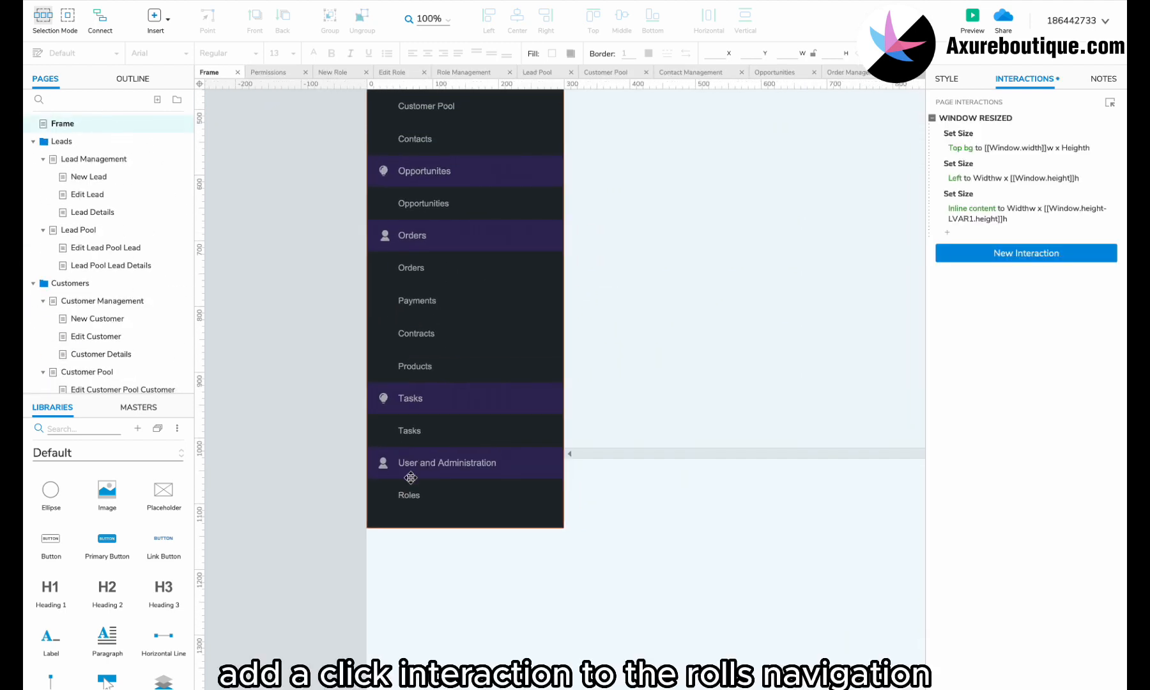
double_click(415, 492)
click(421, 435)
click(426, 488)
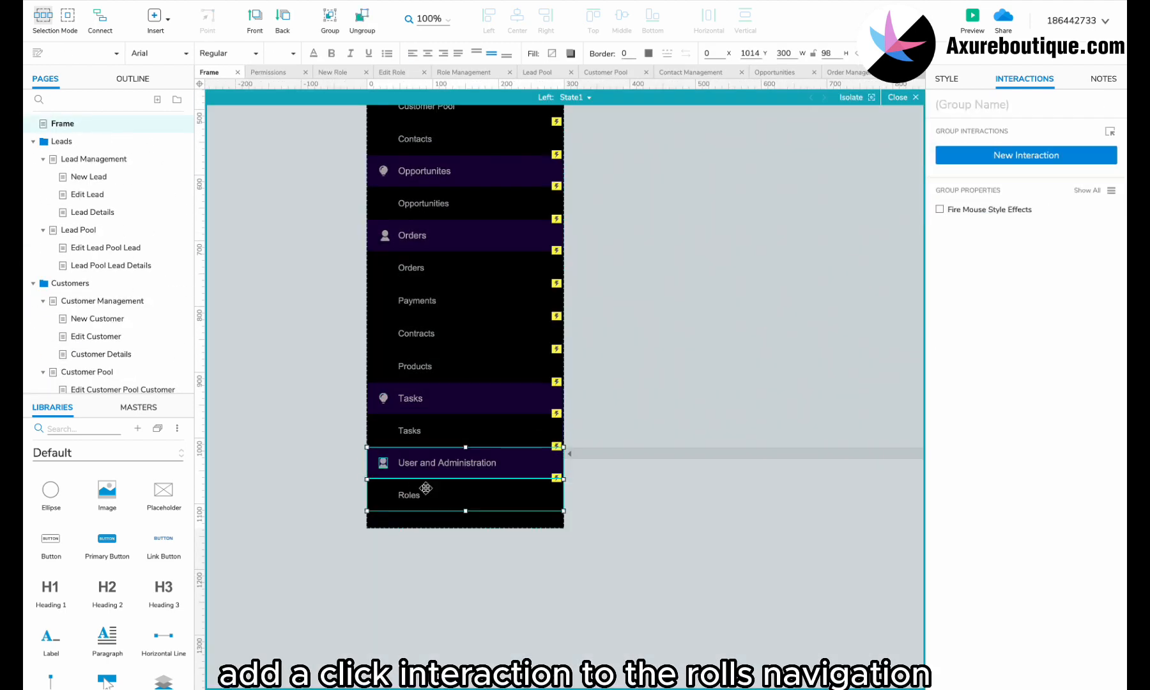
click(423, 495)
click(423, 495)
key(ctrl+v)
click(972, 206)
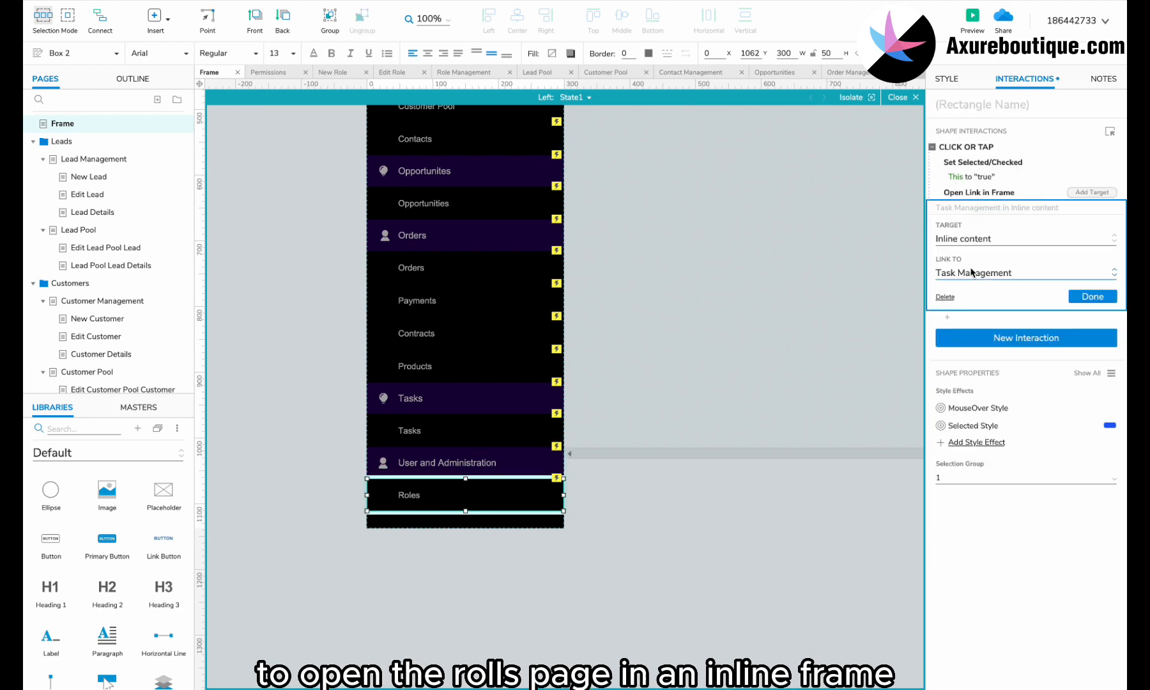
- Set the Roles item's Open Link in Frame action to load Role Management in Inline content, and exit the panel
click(972, 273)
text(role)
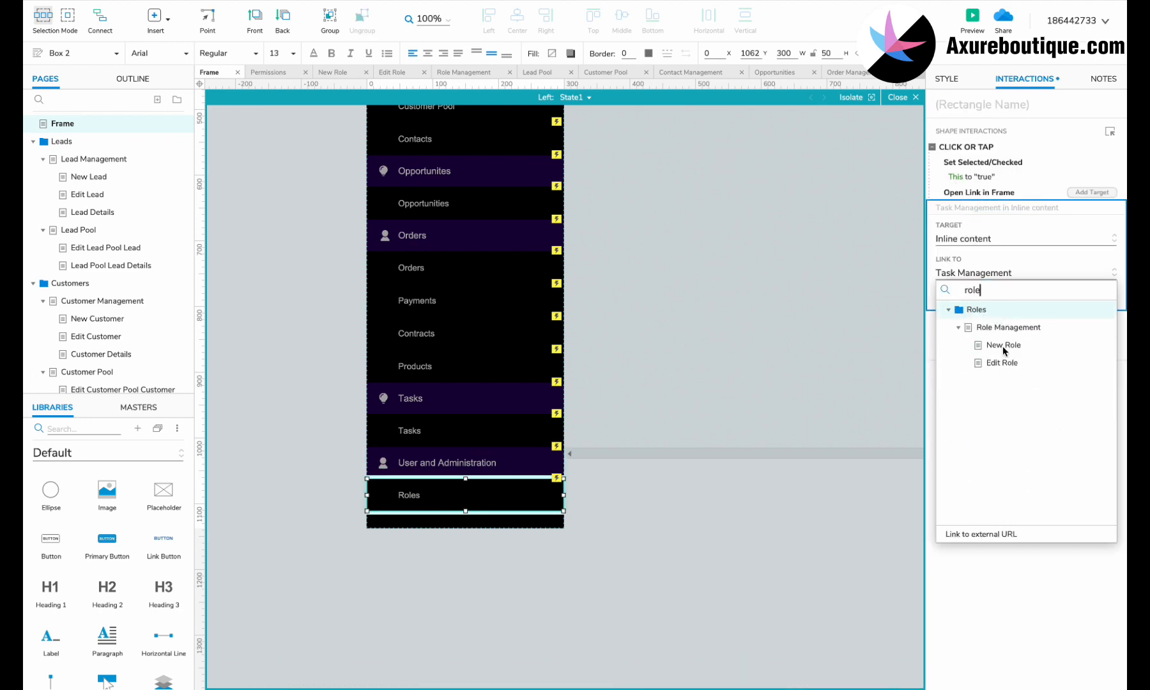
click(1005, 348)
click(1094, 297)
click(531, 604)
click(542, 600)
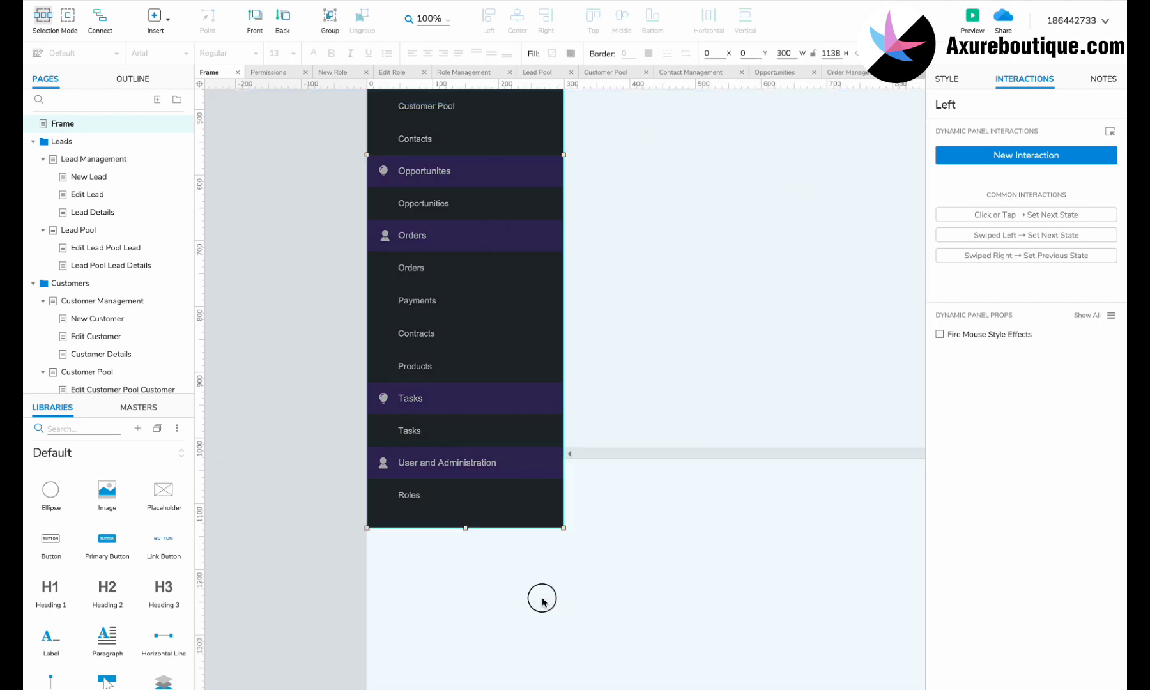
- On the Role Management page, send the overlapping dynamic panel to the back and title the Users dynamic panel Users
scroll(144, 323, down, 10)
click(102, 275)
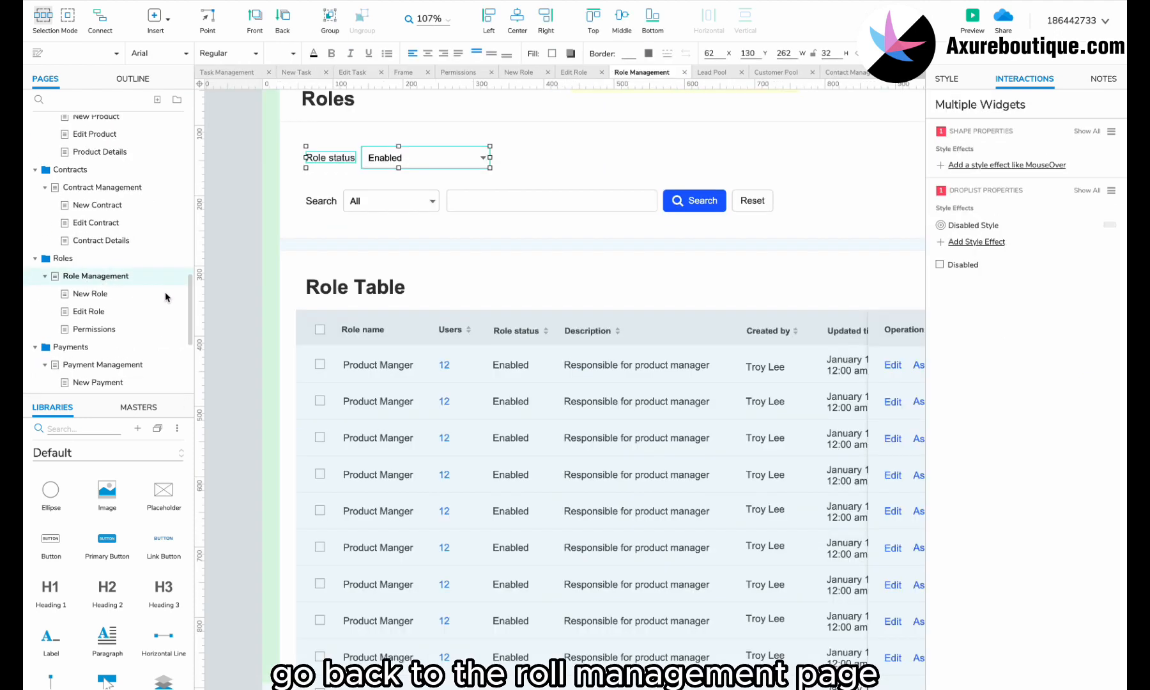
scroll(294, 316, right, 12)
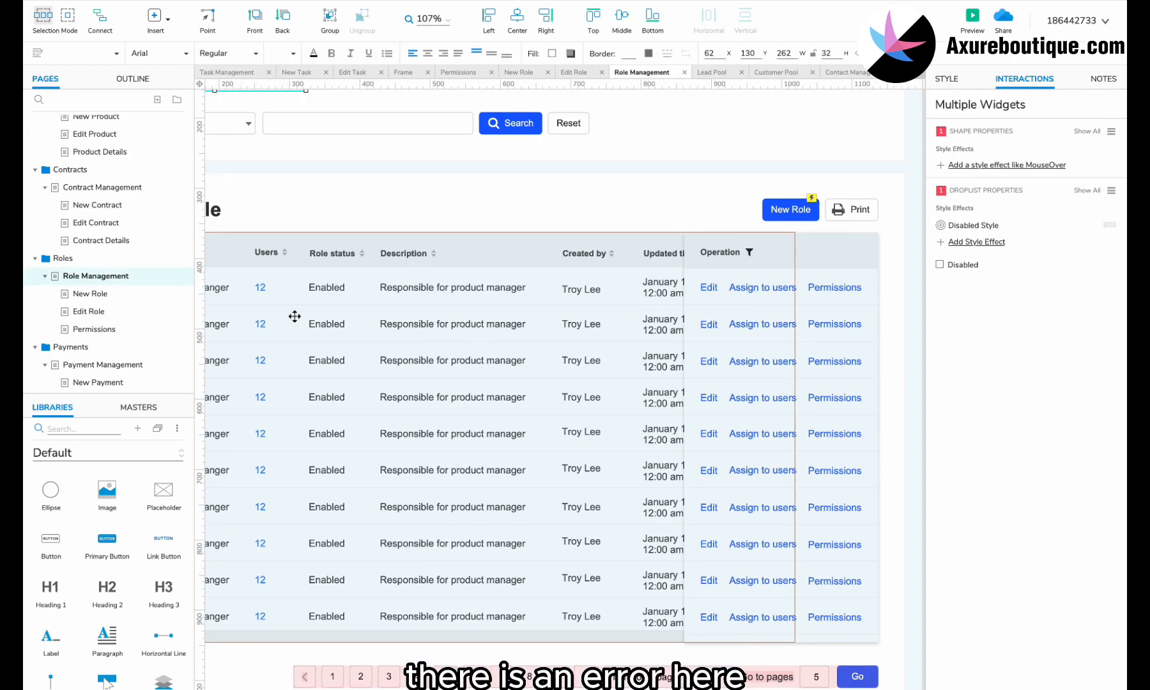
double_click(521, 218)
key(Escape)
click(288, 24)
double_click(479, 345)
key(Escape)
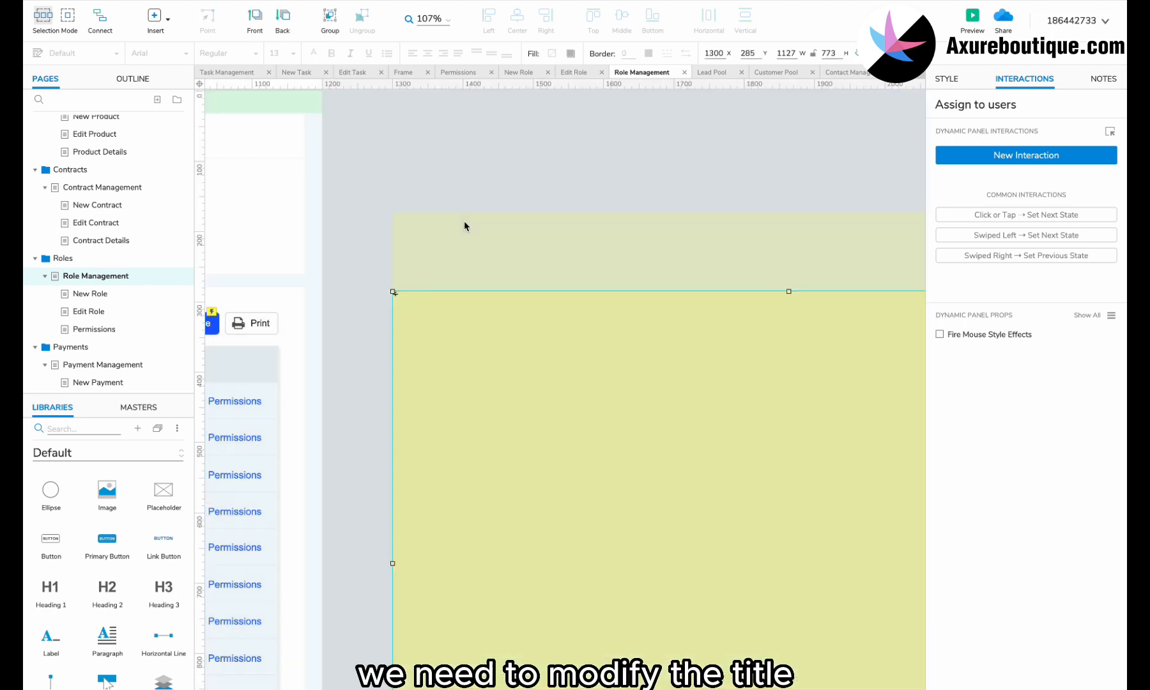
double_click(464, 228)
key(Escape)
double_click(482, 378)
key(Escape)
double_click(500, 241)
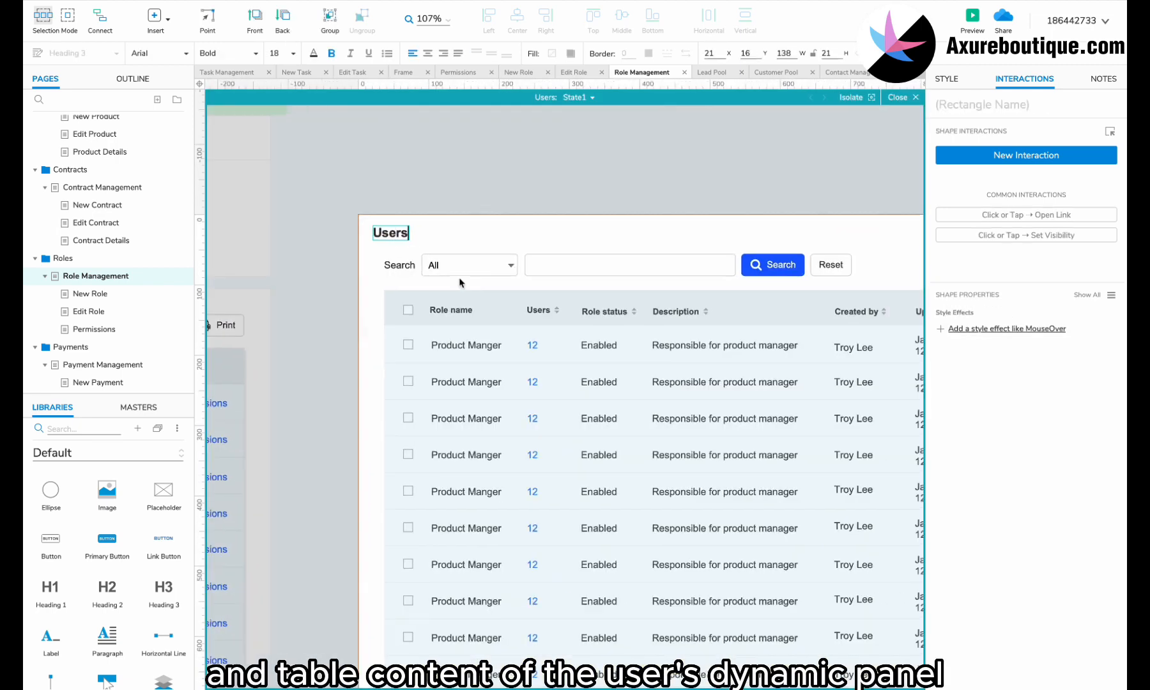
- Delete the checkbox column, including the header checkbox, from the table in the Users dynamic panel
drag(329, 216, 394, 637)
shift+click(390, 227)
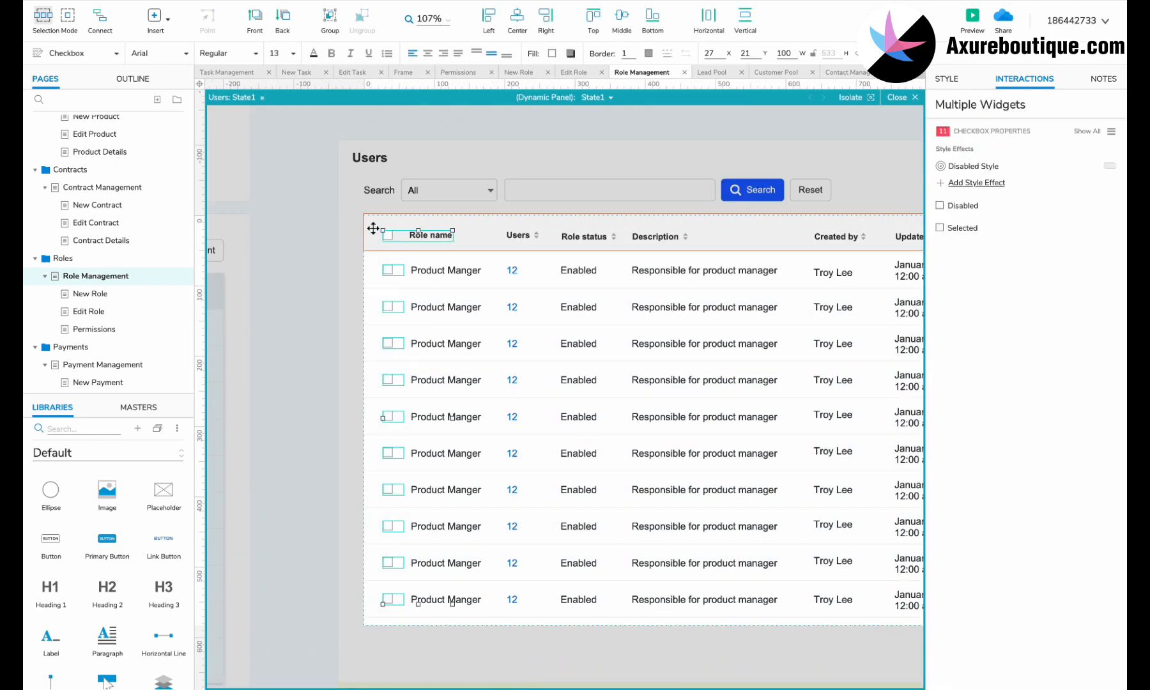
key(Delete)
- Change the Role name header to Username and shift the whole column towards the table's left edge
scroll(424, 256, right, 3)
double_click(328, 229)
text(User)
key(Delete)
scroll(393, 267, right, 1)
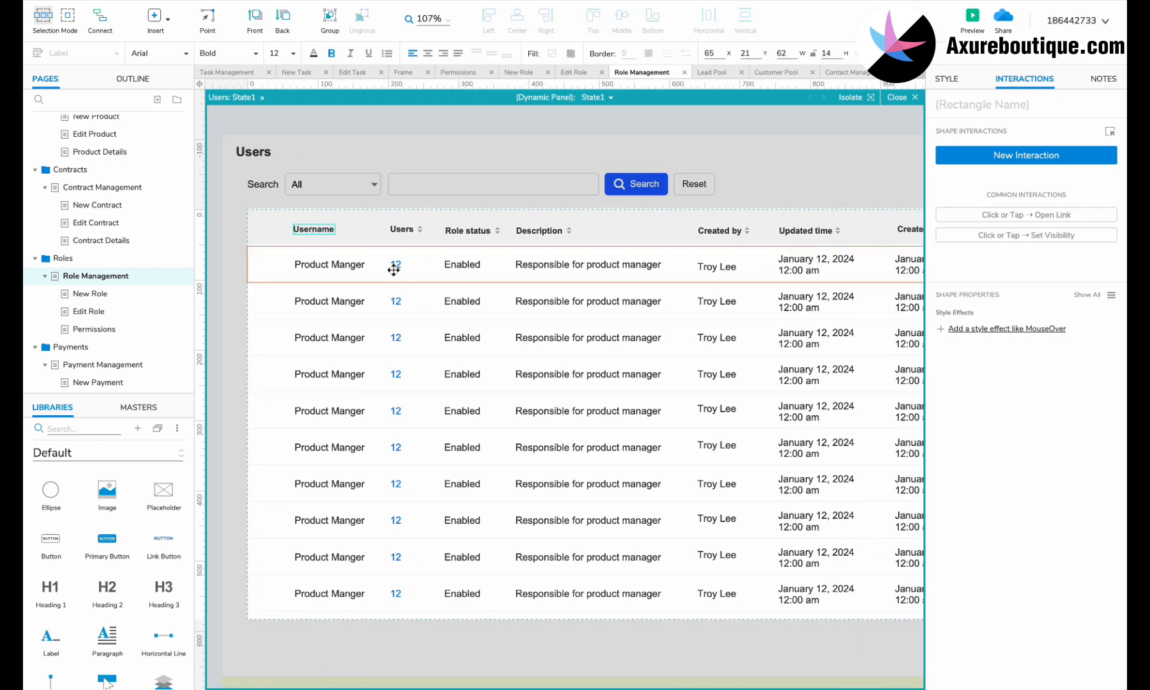
drag(234, 213, 344, 606)
drag(304, 229, 272, 229)
- Change the Users column header to Employee ID and move it closer to the Username column
scroll(409, 282, right, 2)
double_click(347, 242)
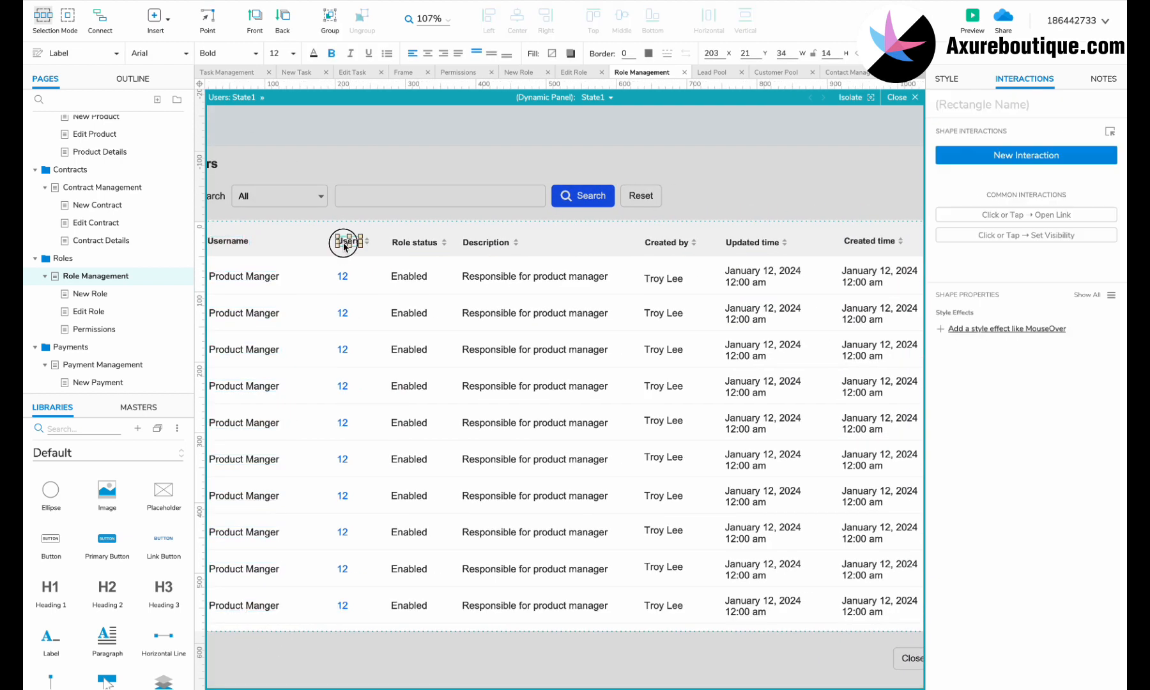
text(Employee ID)
click(361, 276)
drag(344, 242, 316, 458)
- Replace the blue user counts under Employee ID with AC12232 in every row
click(343, 276)
shift+click(343, 313)
shift+click(343, 349)
key(Delete)
click(343, 276)
double_click(319, 276)
text(AC1223)
- Change the Role status header to Department and replace the entries below it with Marketing in every row
double_click(415, 242)
text(Department)
double_click(412, 276)
text(Marketing)
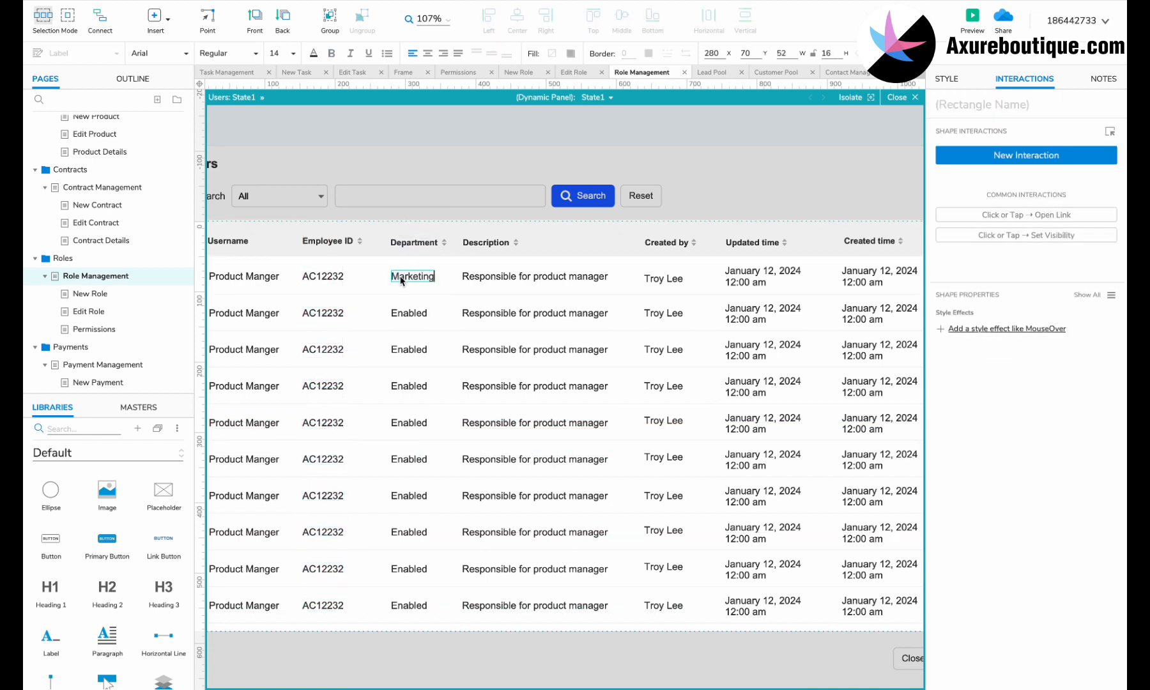
drag(401, 280, 403, 316)
drag(402, 316, 406, 353)
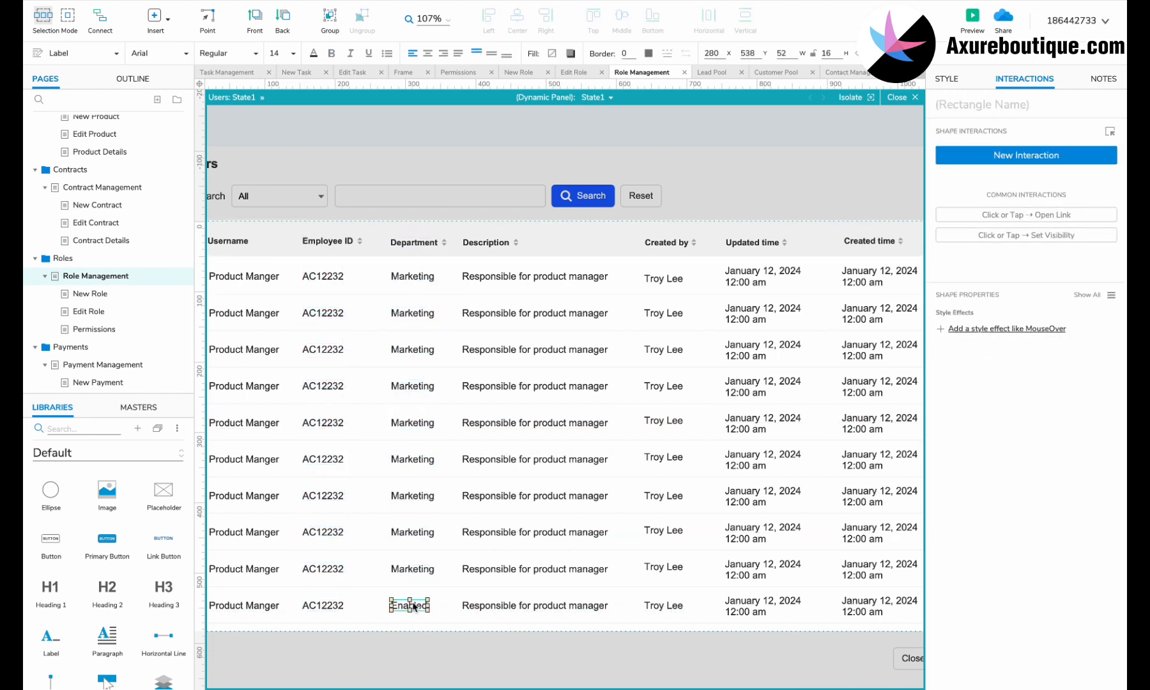
- Change the Description header to Phone number and replace the text in every row with a sample phone number
double_click(486, 242)
text(Phone number)
click(480, 280)
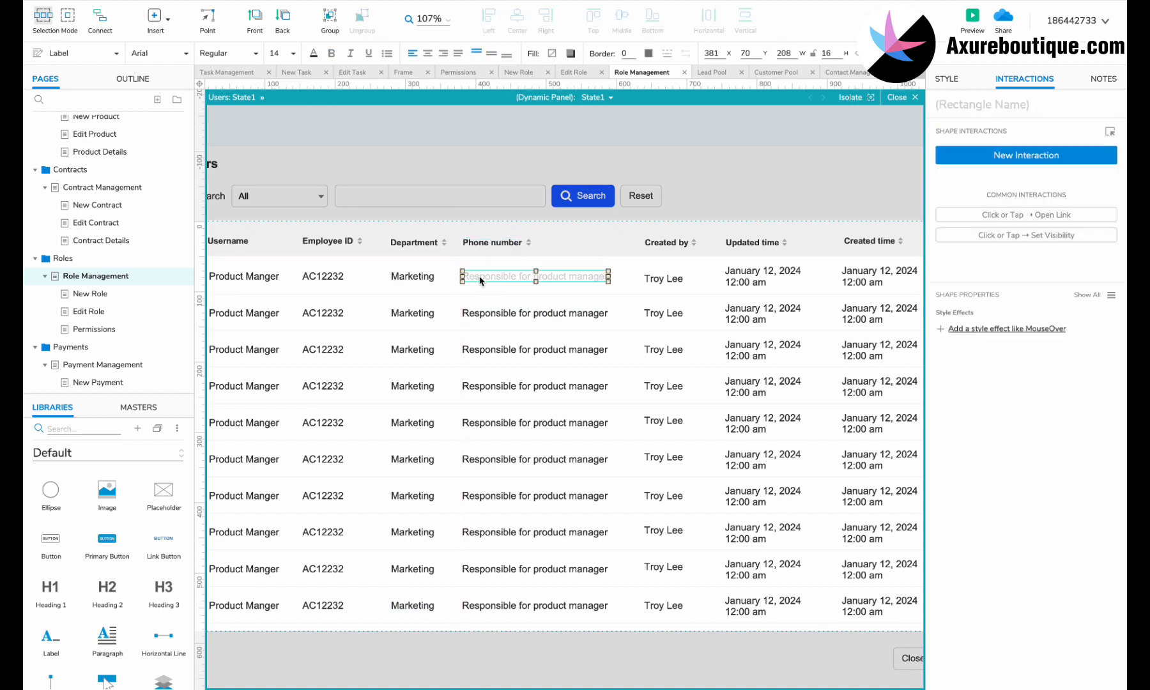
text(213213211)
double_click(486, 313)
key(ctrl+v)
double_click(486, 422)
key(ctrl+v)
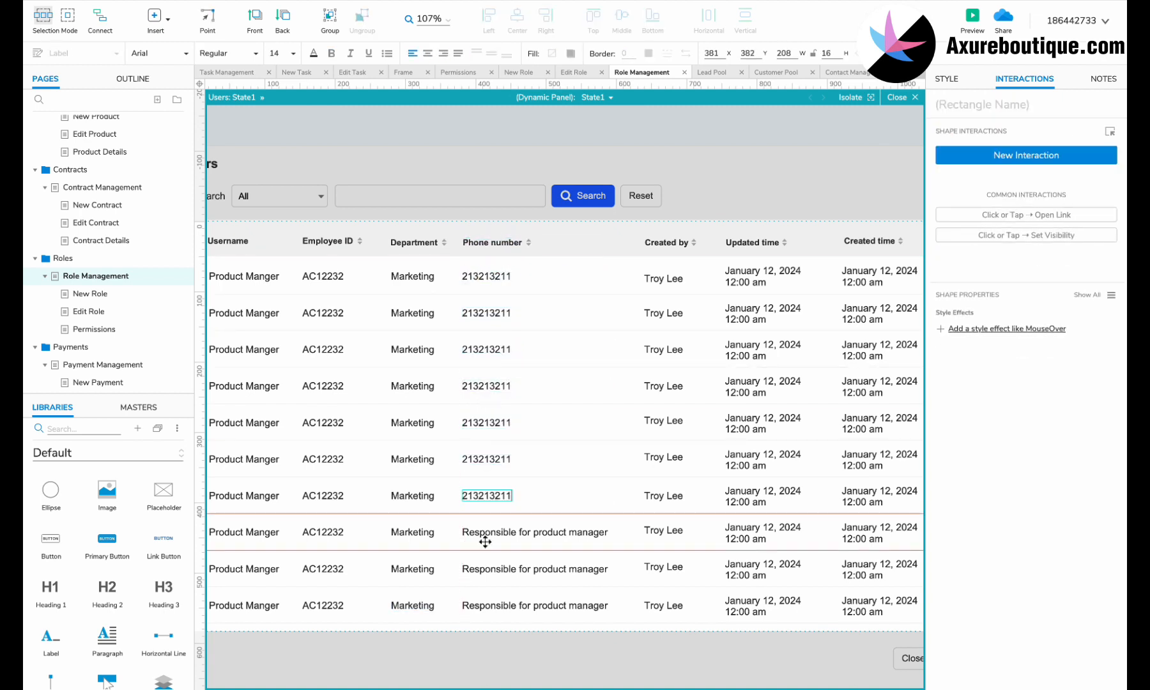
double_click(483, 605)
key(ctrl+v)
- Duplicate the Phone number column, header included, into the gap before the Created by column
scroll(486, 448, right, 3)
click(359, 249)
ctrl+click(353, 281)
drag(350, 248, 447, 318)
- Change the duplicated column's header to Status, fill its rows with Enabled, and exit the Users panel
double_click(447, 248)
text(Status)
double_click(442, 282)
text(Enabled)
key(Escape)
drag(436, 318, 446, 465)
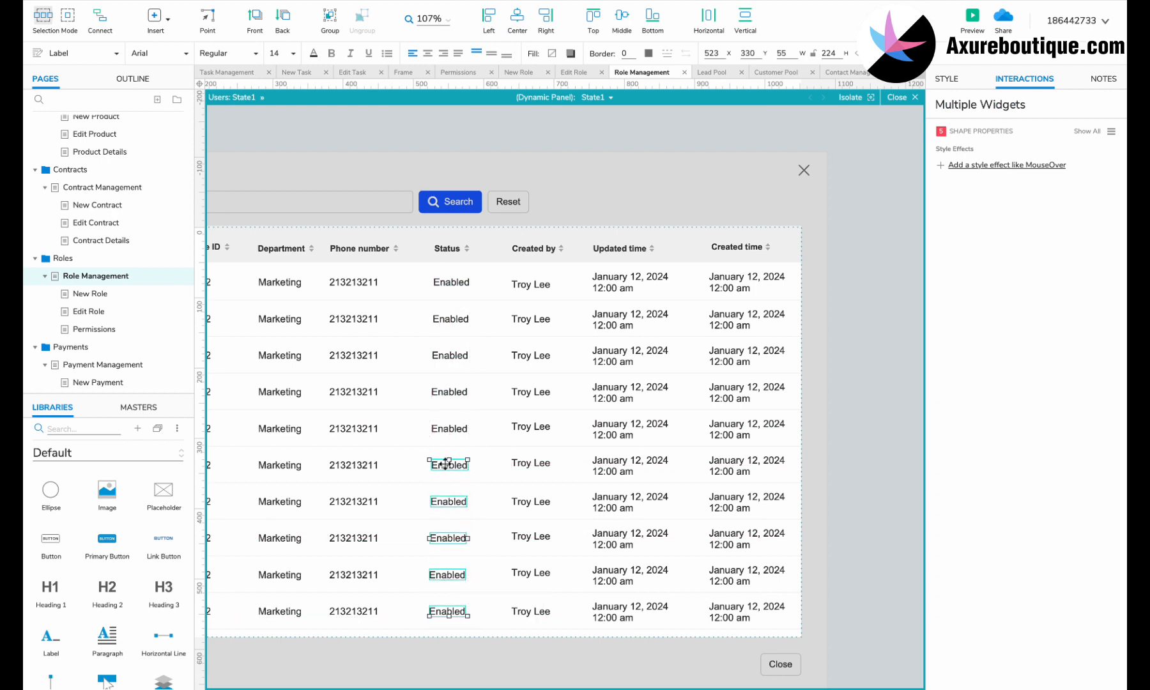
click(868, 428)
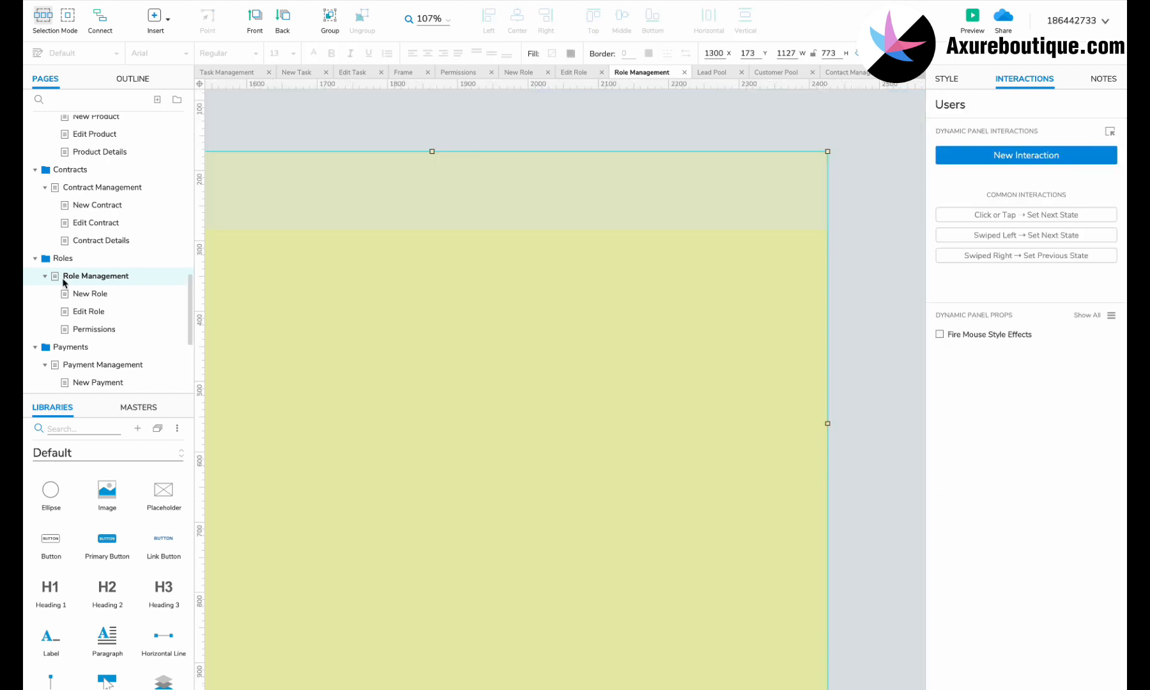
- Check the Roles item's interaction on the Frame page, and open Roles in the browser preview of the prototype
scroll(64, 282, up, 10)
click(64, 123)
double_click(429, 492)
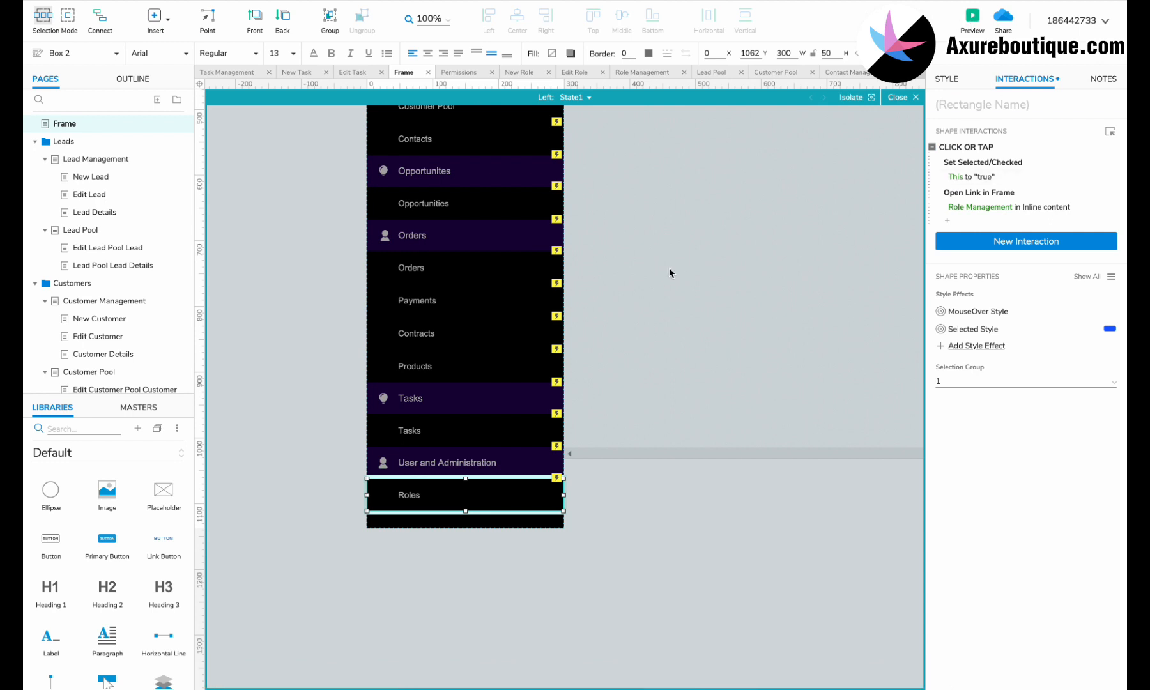
click(714, 280)
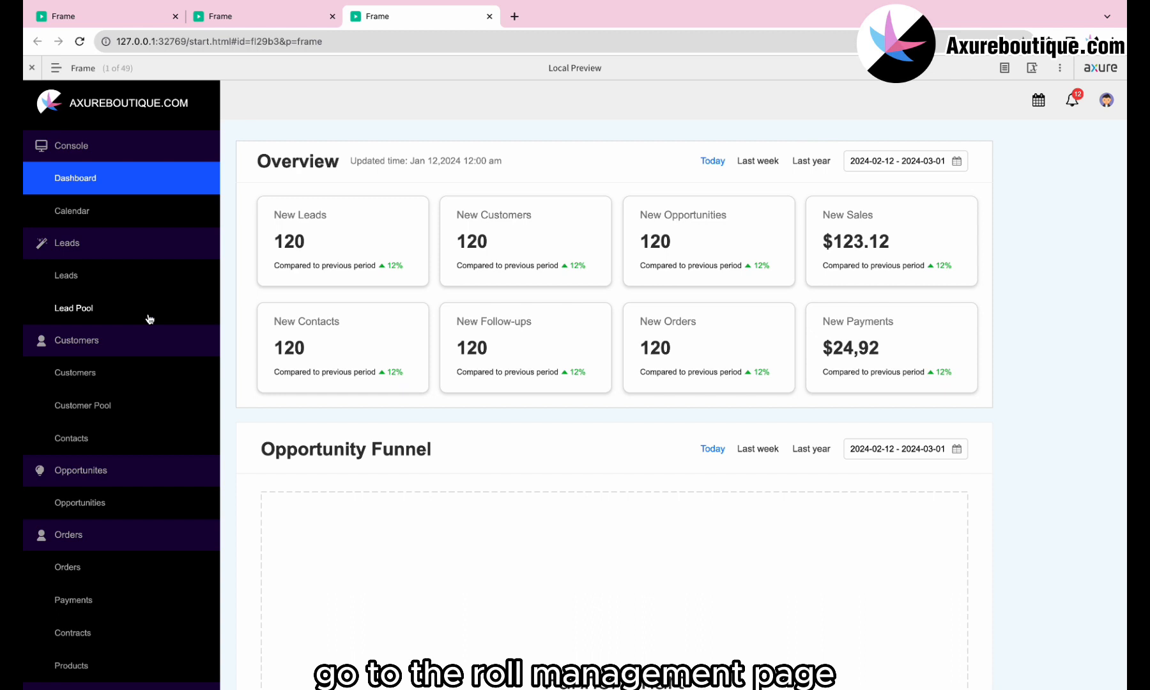
scroll(150, 319, down, 3)
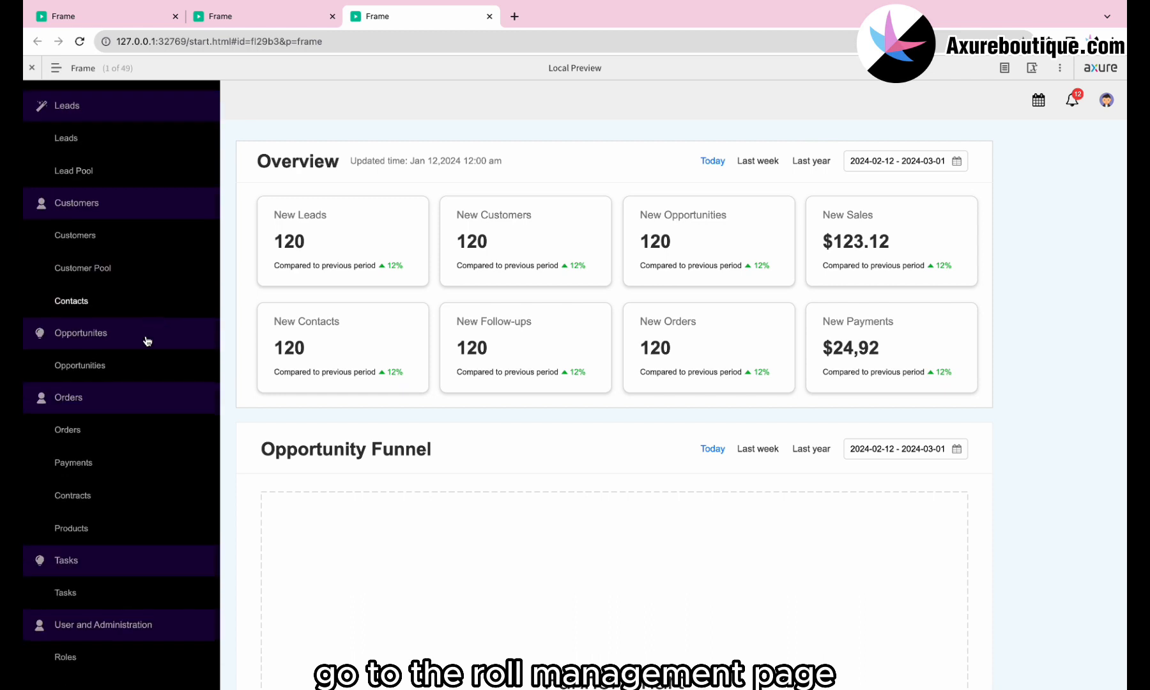
click(65, 664)
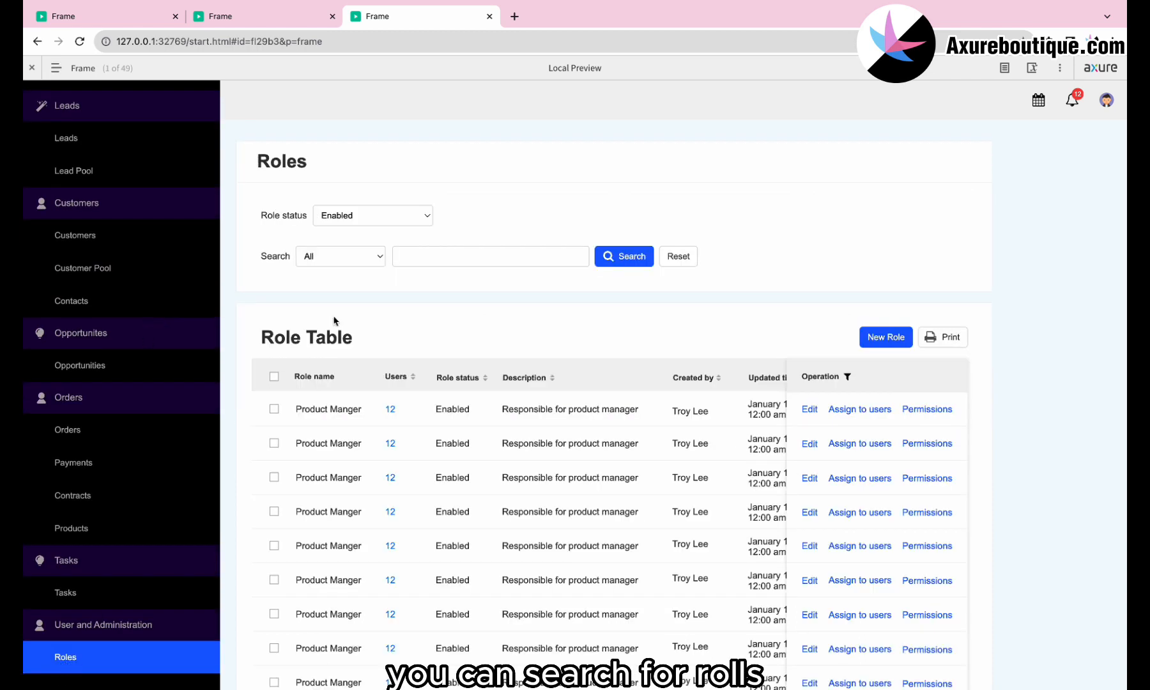
- Test the Roles page in the preview: try the filters with role status Disabled, and the New Role and Edit pages
click(373, 215)
click(350, 230)
click(351, 256)
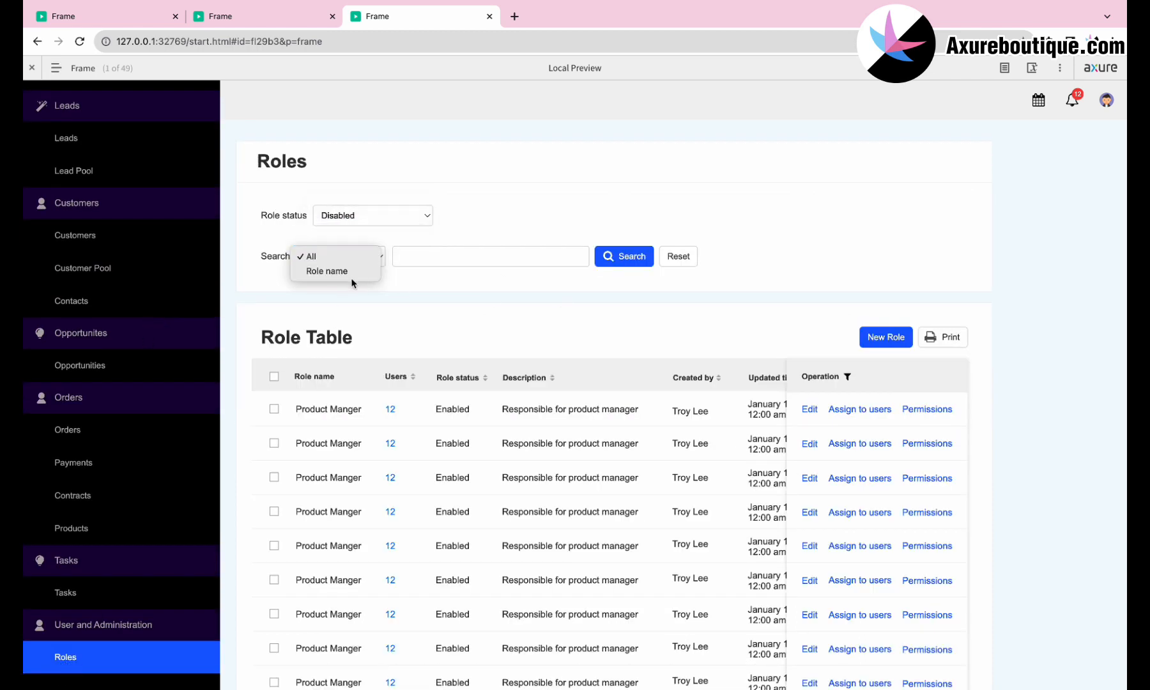
click(884, 337)
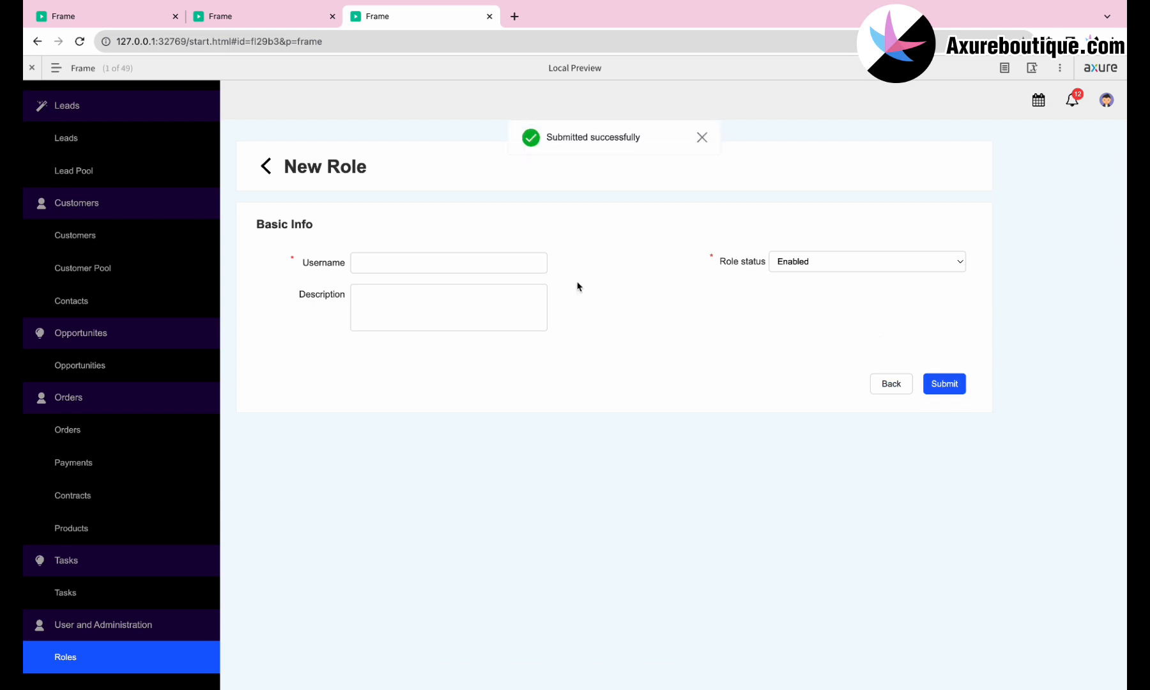
click(811, 411)
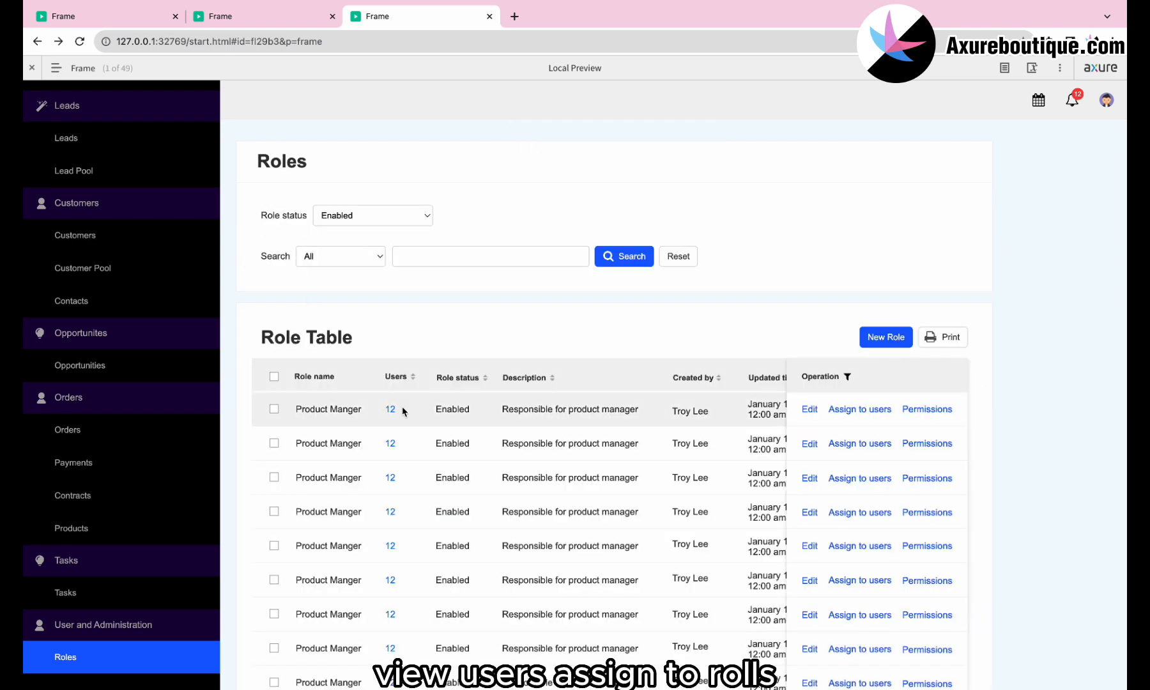
- Test the first role's user list and submit its Assign to Users dialog in the preview
click(390, 411)
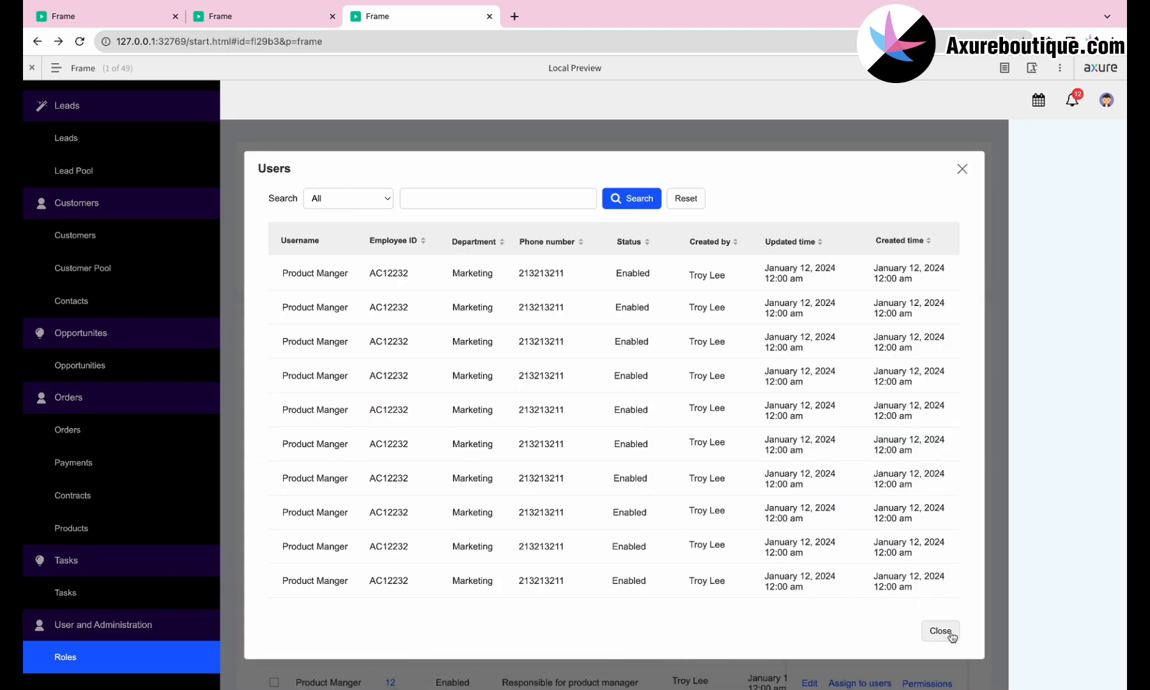
click(940, 631)
click(854, 411)
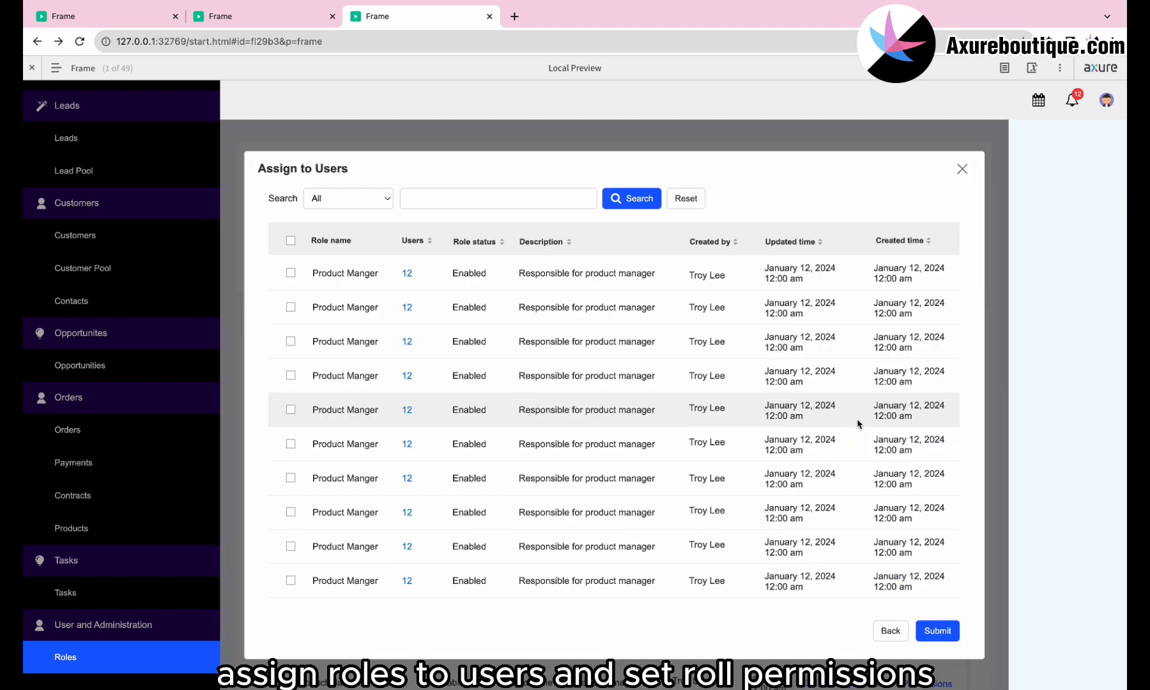
click(937, 631)
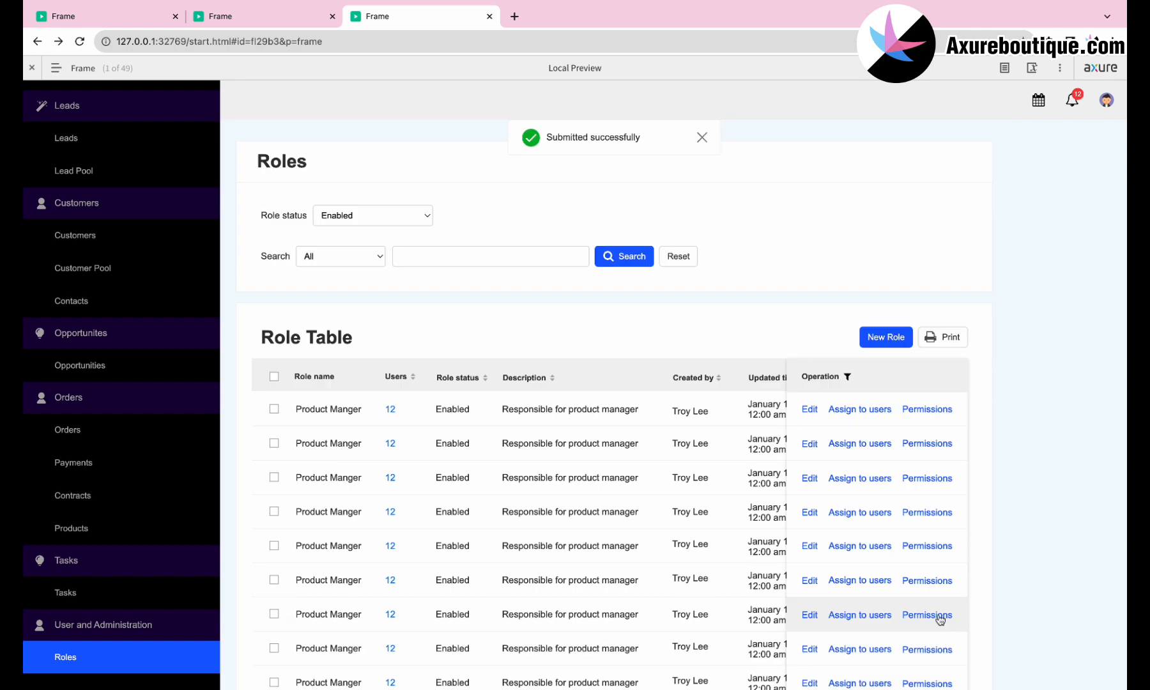
- Open a role's Permissions page in the preview and test collapsing and expanding the All Pages and Data Permissions tables
scroll(923, 522, down, 2)
click(925, 520)
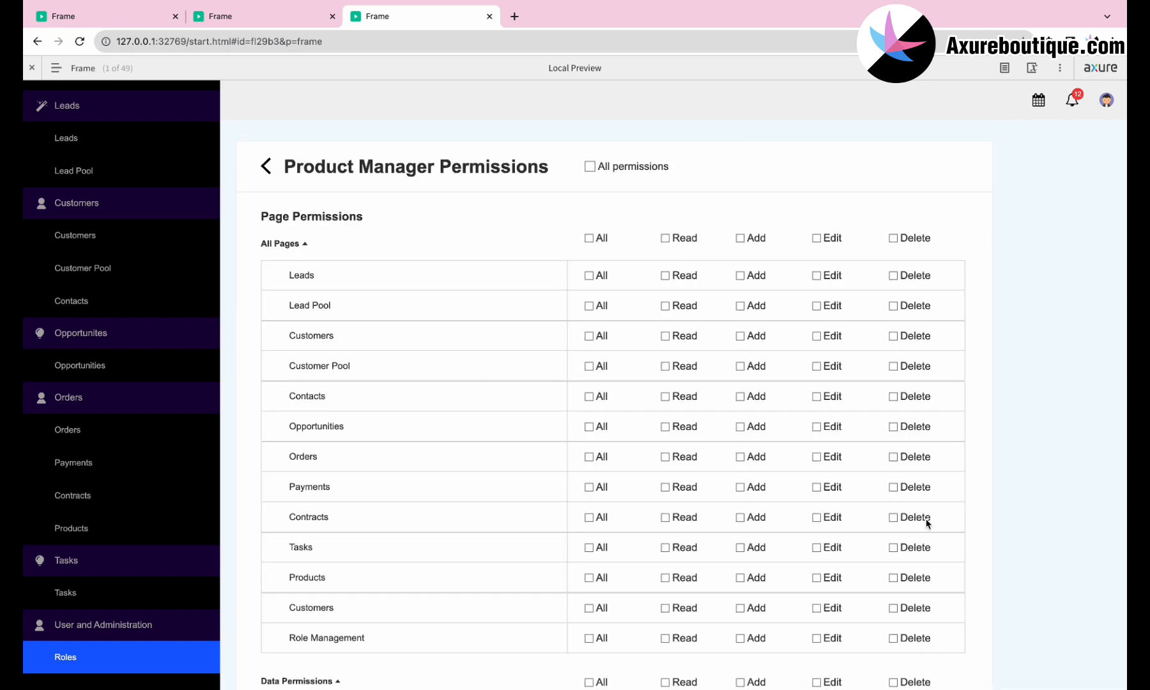
click(297, 248)
click(292, 246)
scroll(294, 447, down, 4)
click(295, 437)
click(295, 437)
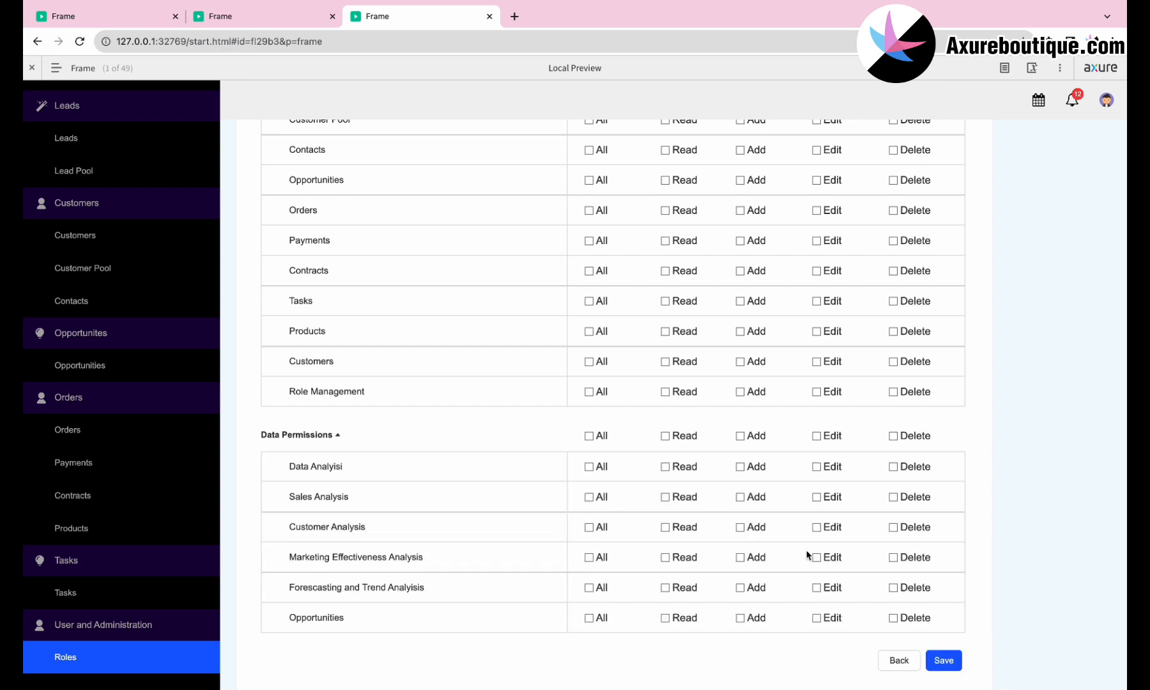